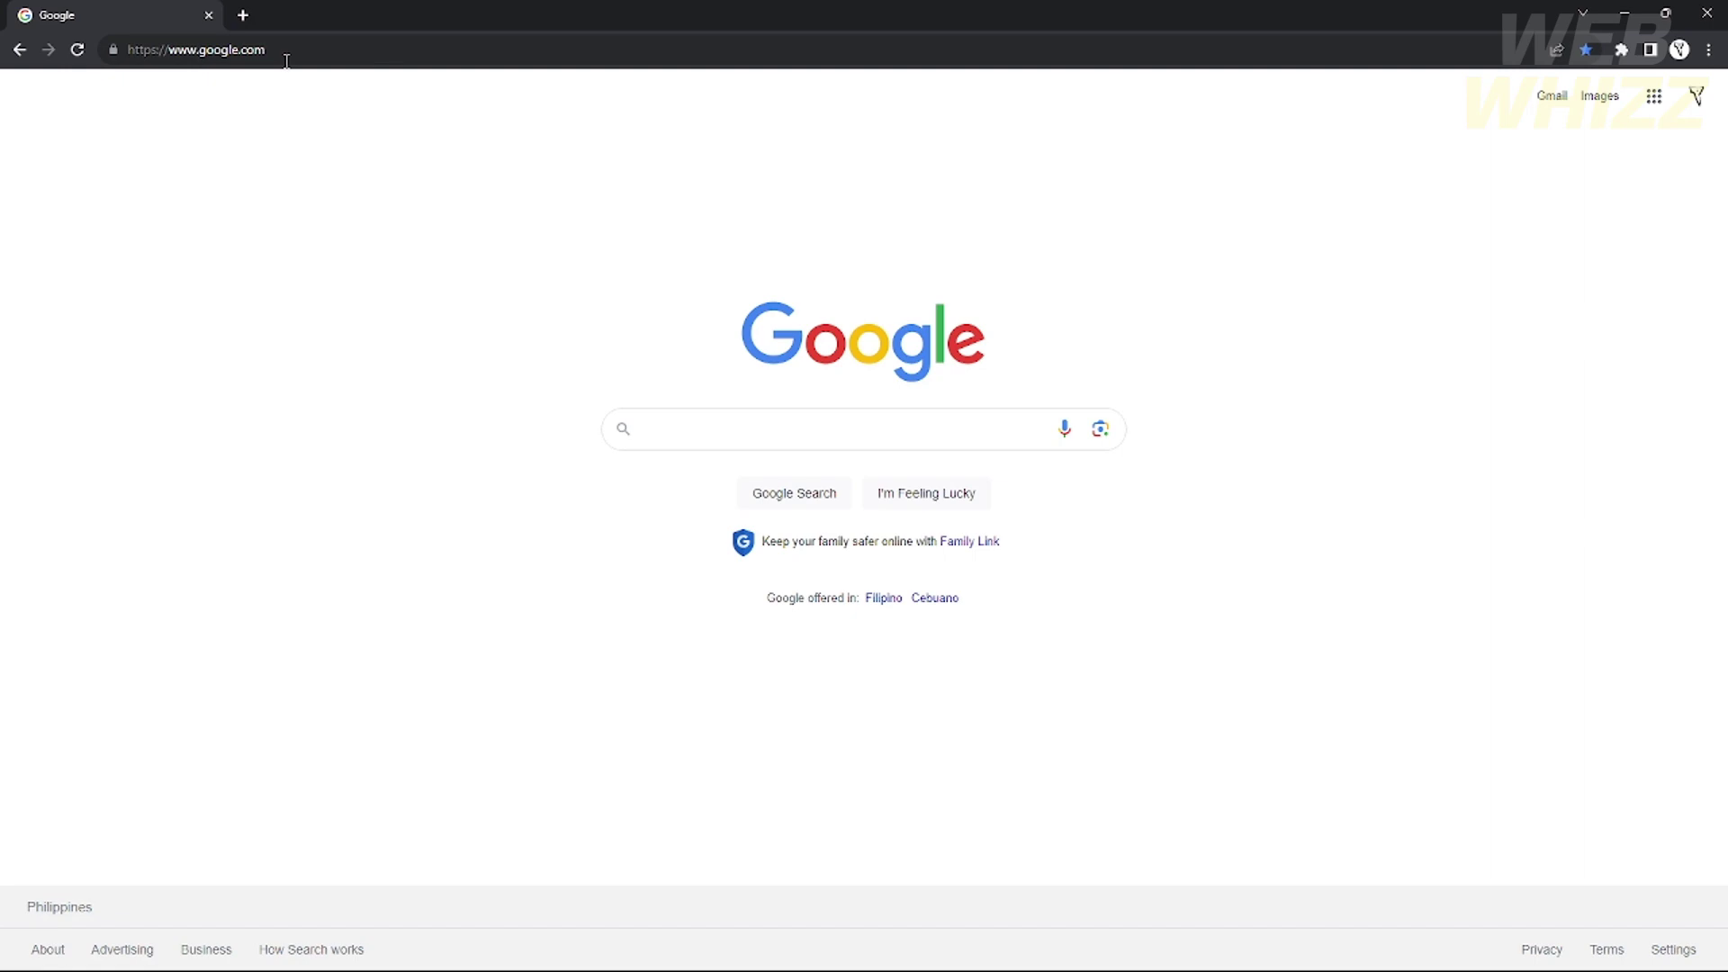
Go to the Upwork job feed at upwork.com/nx/find-work/.
{"action": "left_click", "coordinate": [286, 60]}
{"action": "type", "text": "upwork.com/nx/find-work/"}
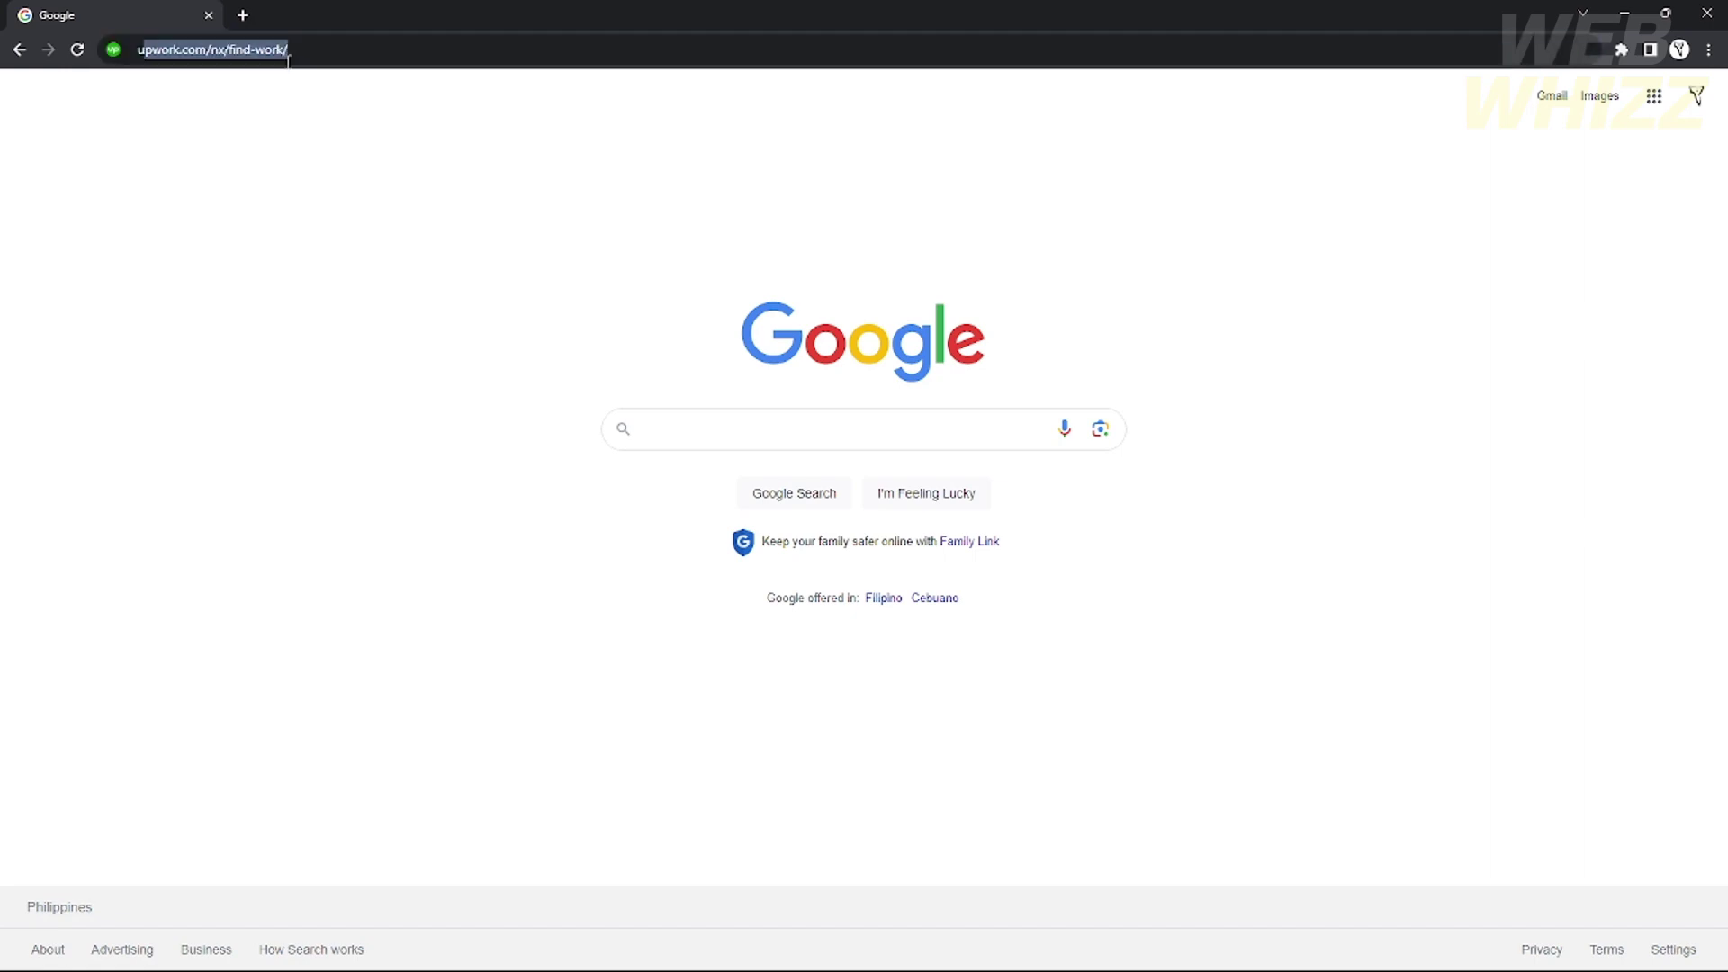
{"action": "key", "text": "Return"}
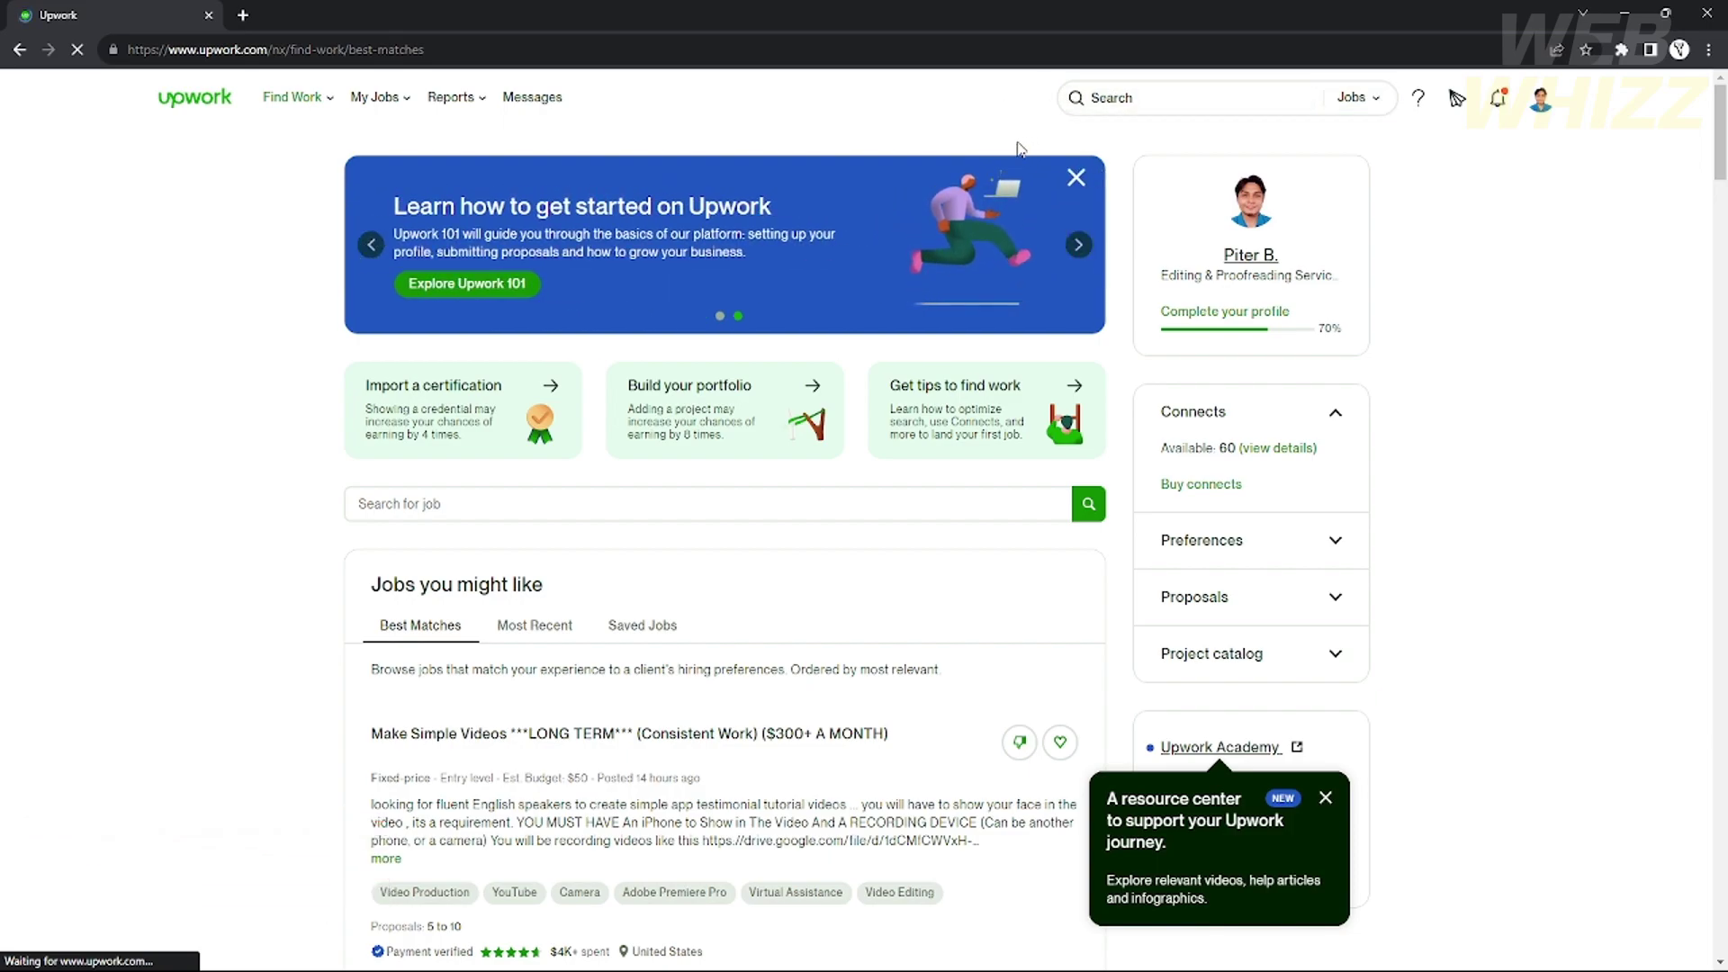
{"action": "scroll", "coordinate": [1043, 441], "scroll_direction": "down", "scroll_amount": 9}
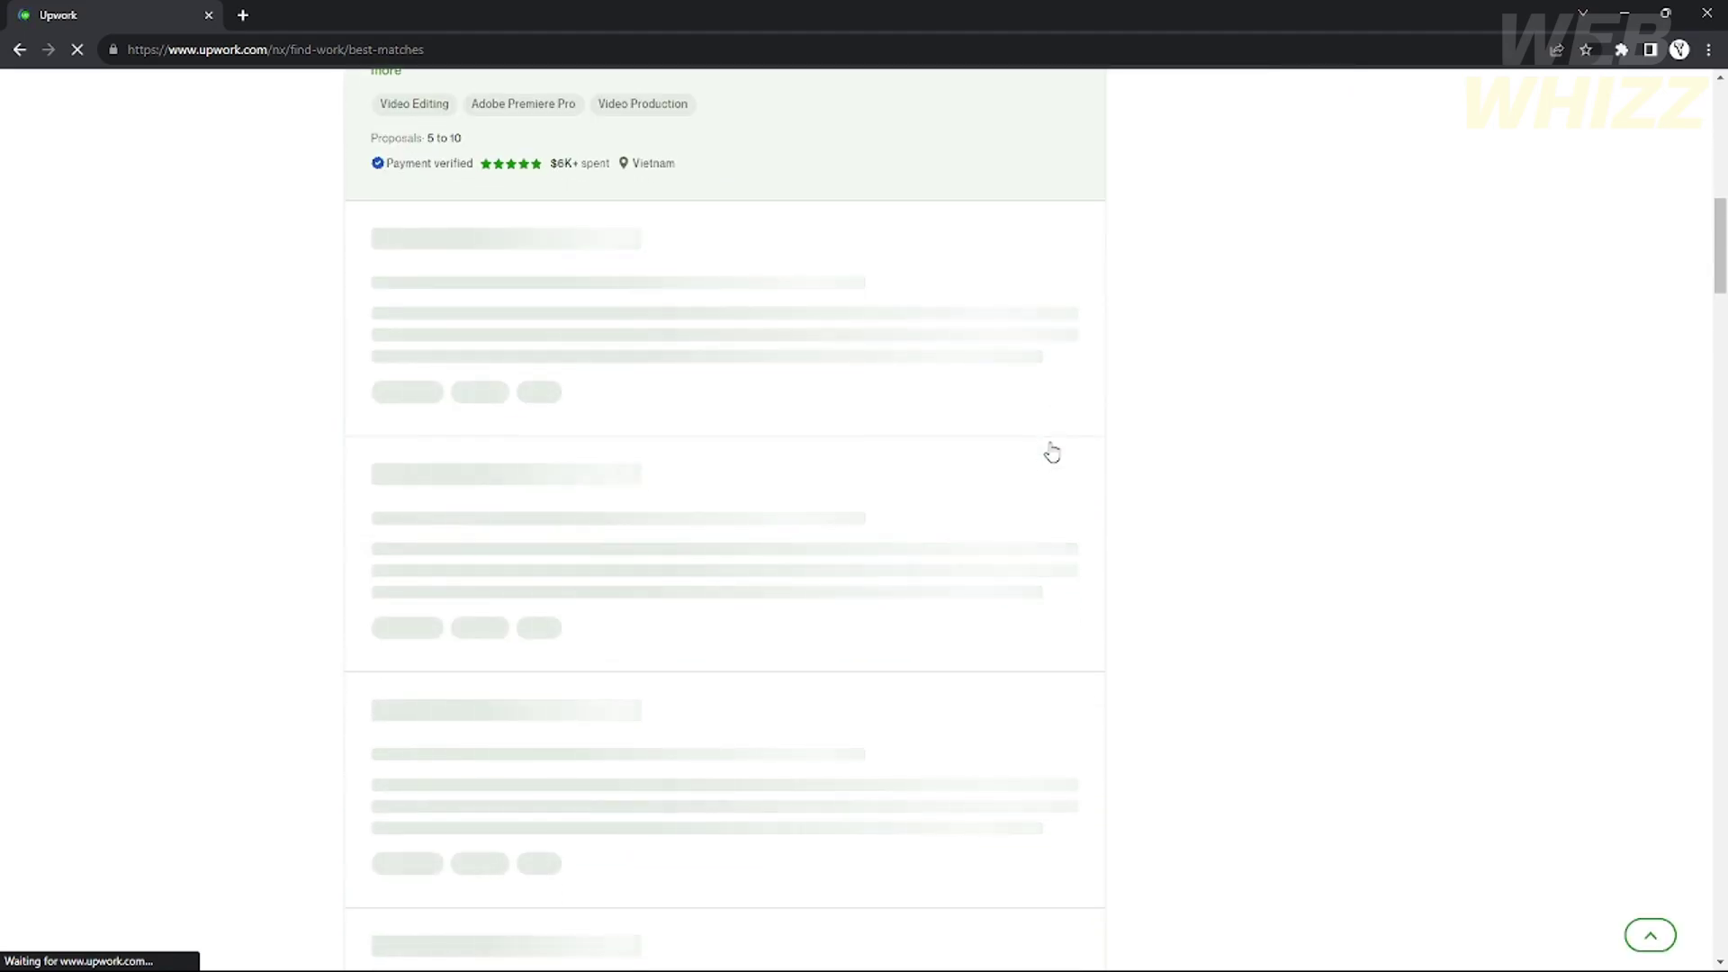
{"action": "scroll", "coordinate": [1051, 447], "scroll_direction": "up", "scroll_amount": 12}
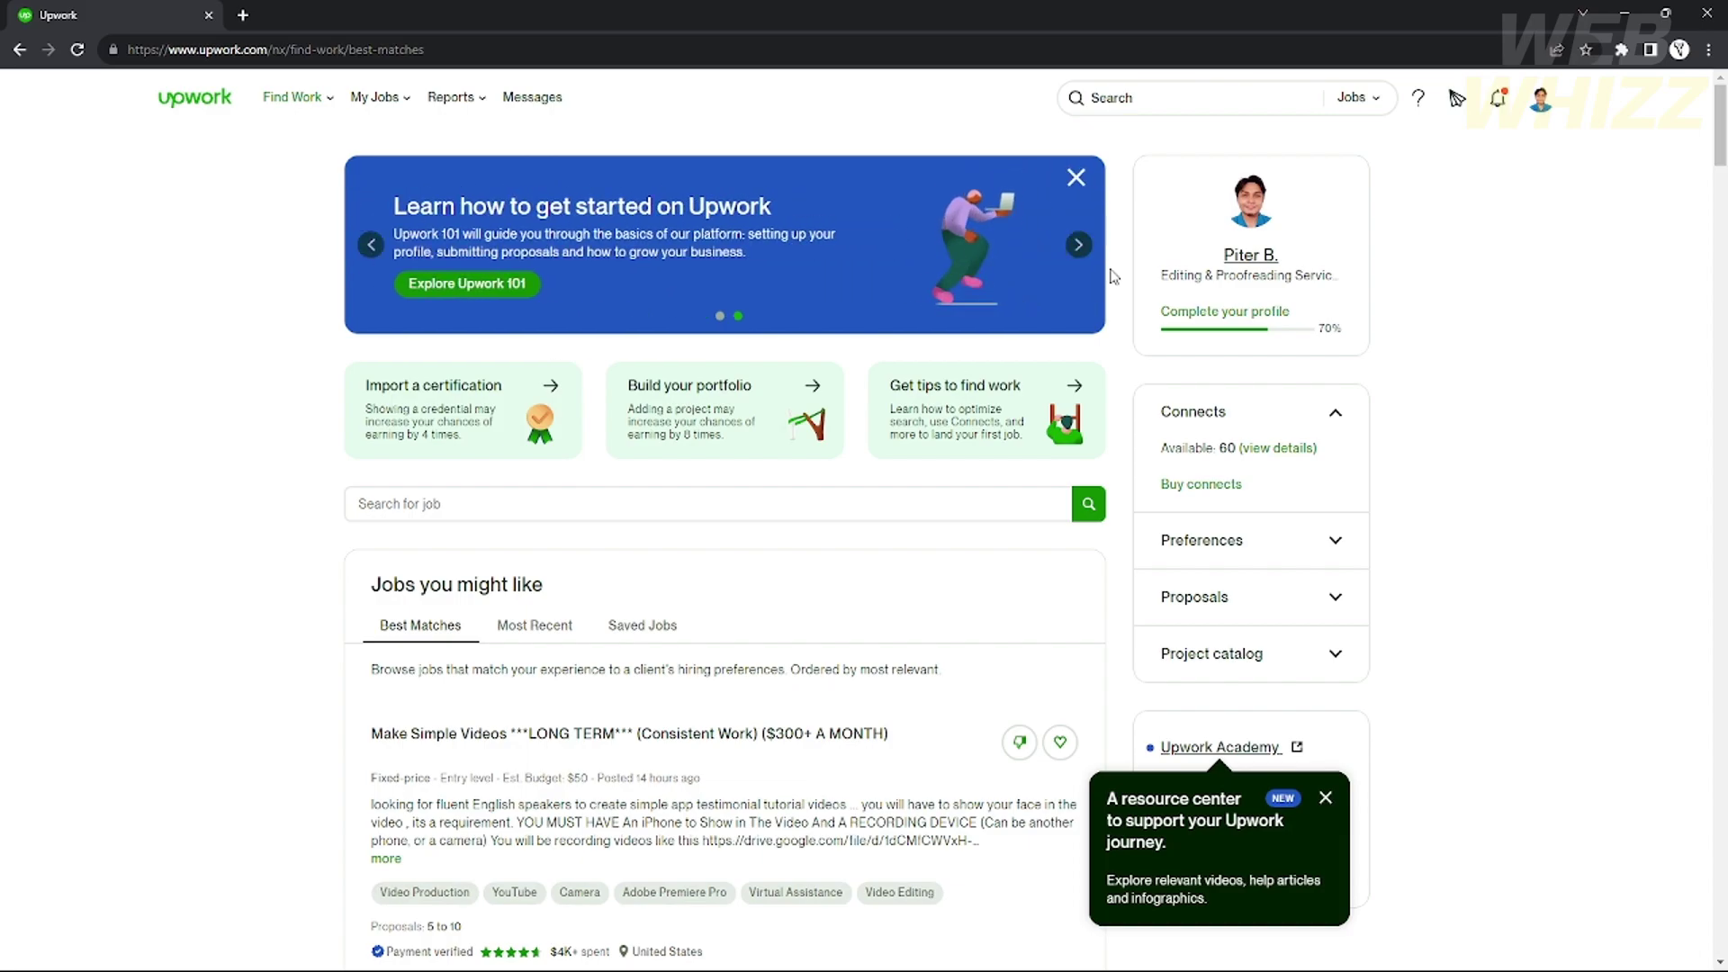
{"action": "scroll", "coordinate": [1116, 277], "scroll_direction": "down", "scroll_amount": 5}
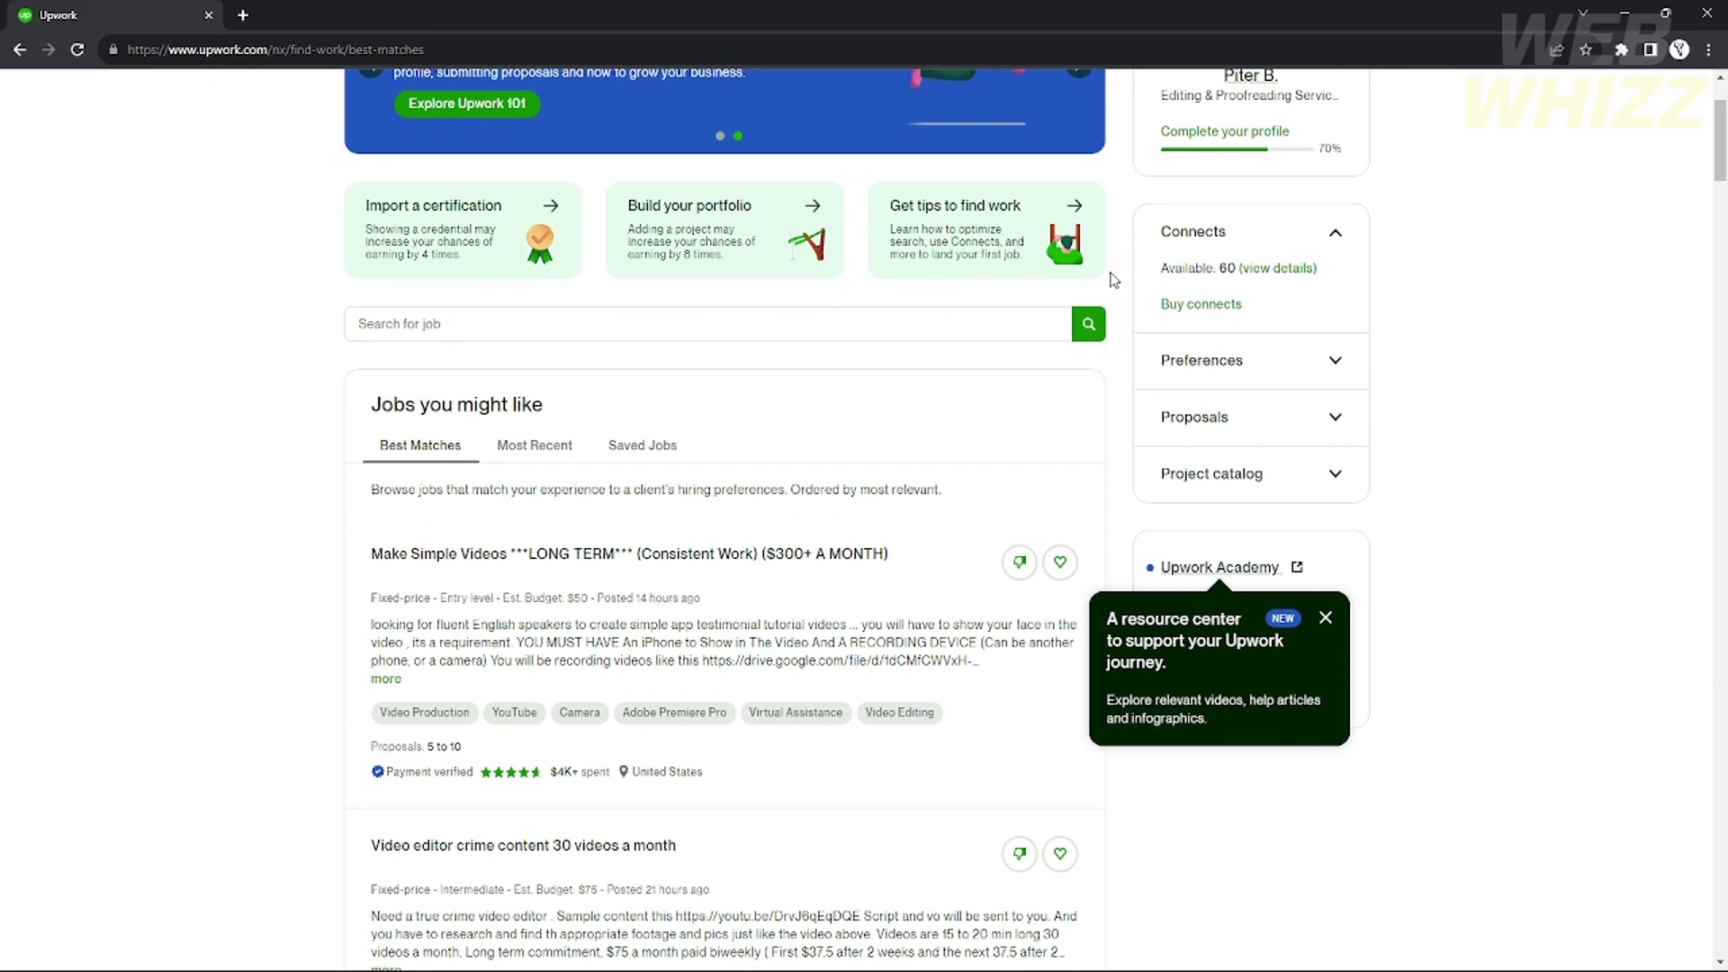
{"action": "scroll", "coordinate": [1116, 277], "scroll_direction": "up", "scroll_amount": 5}
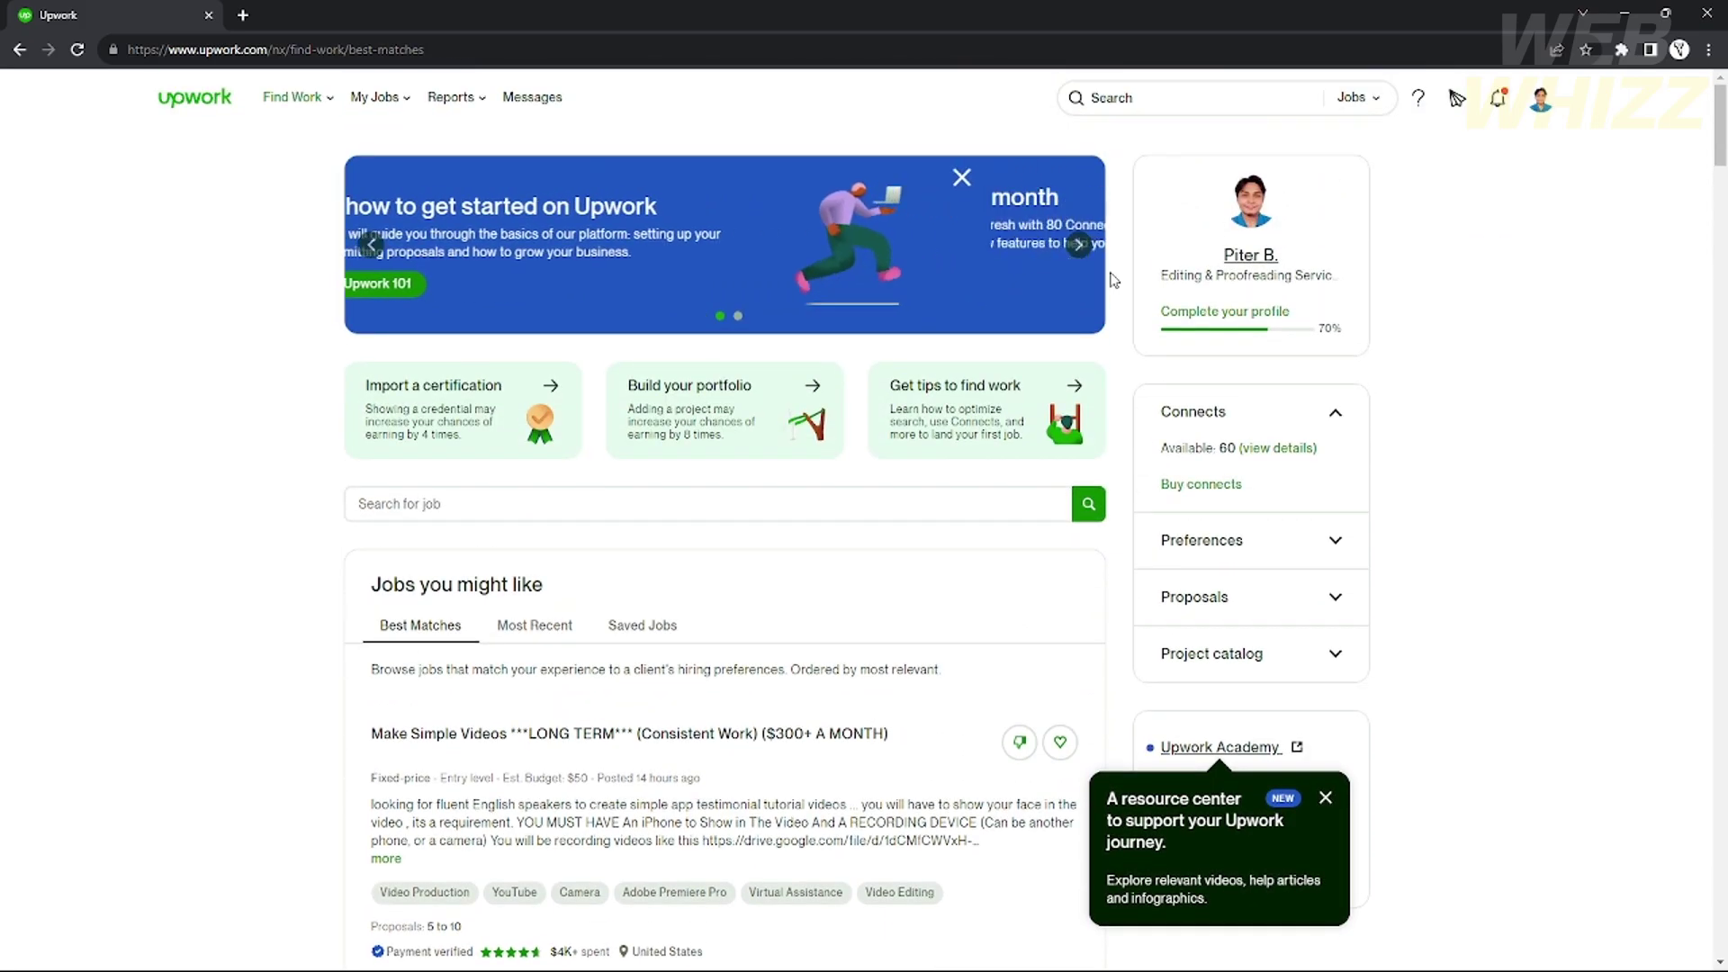
{"action": "scroll", "coordinate": [1113, 281], "scroll_direction": "down", "scroll_amount": 8}
{"action": "scroll", "coordinate": [1113, 284], "scroll_direction": "down", "scroll_amount": 4}
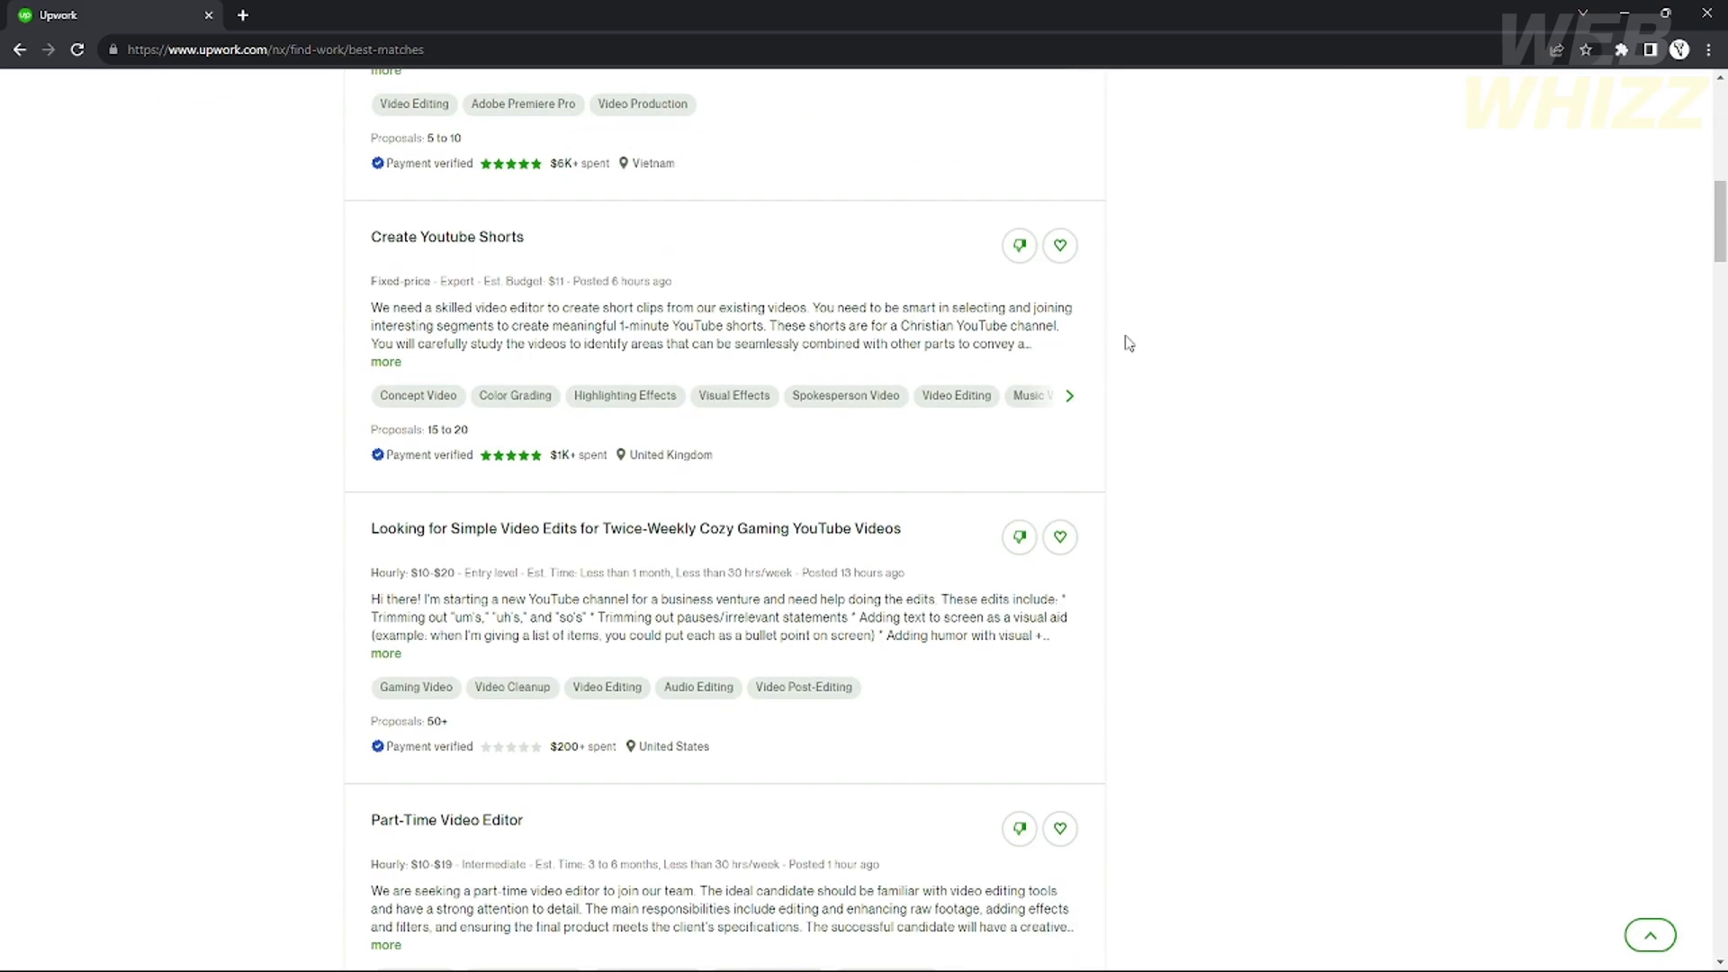
{"action": "scroll", "coordinate": [1128, 340], "scroll_direction": "up", "scroll_amount": 12}
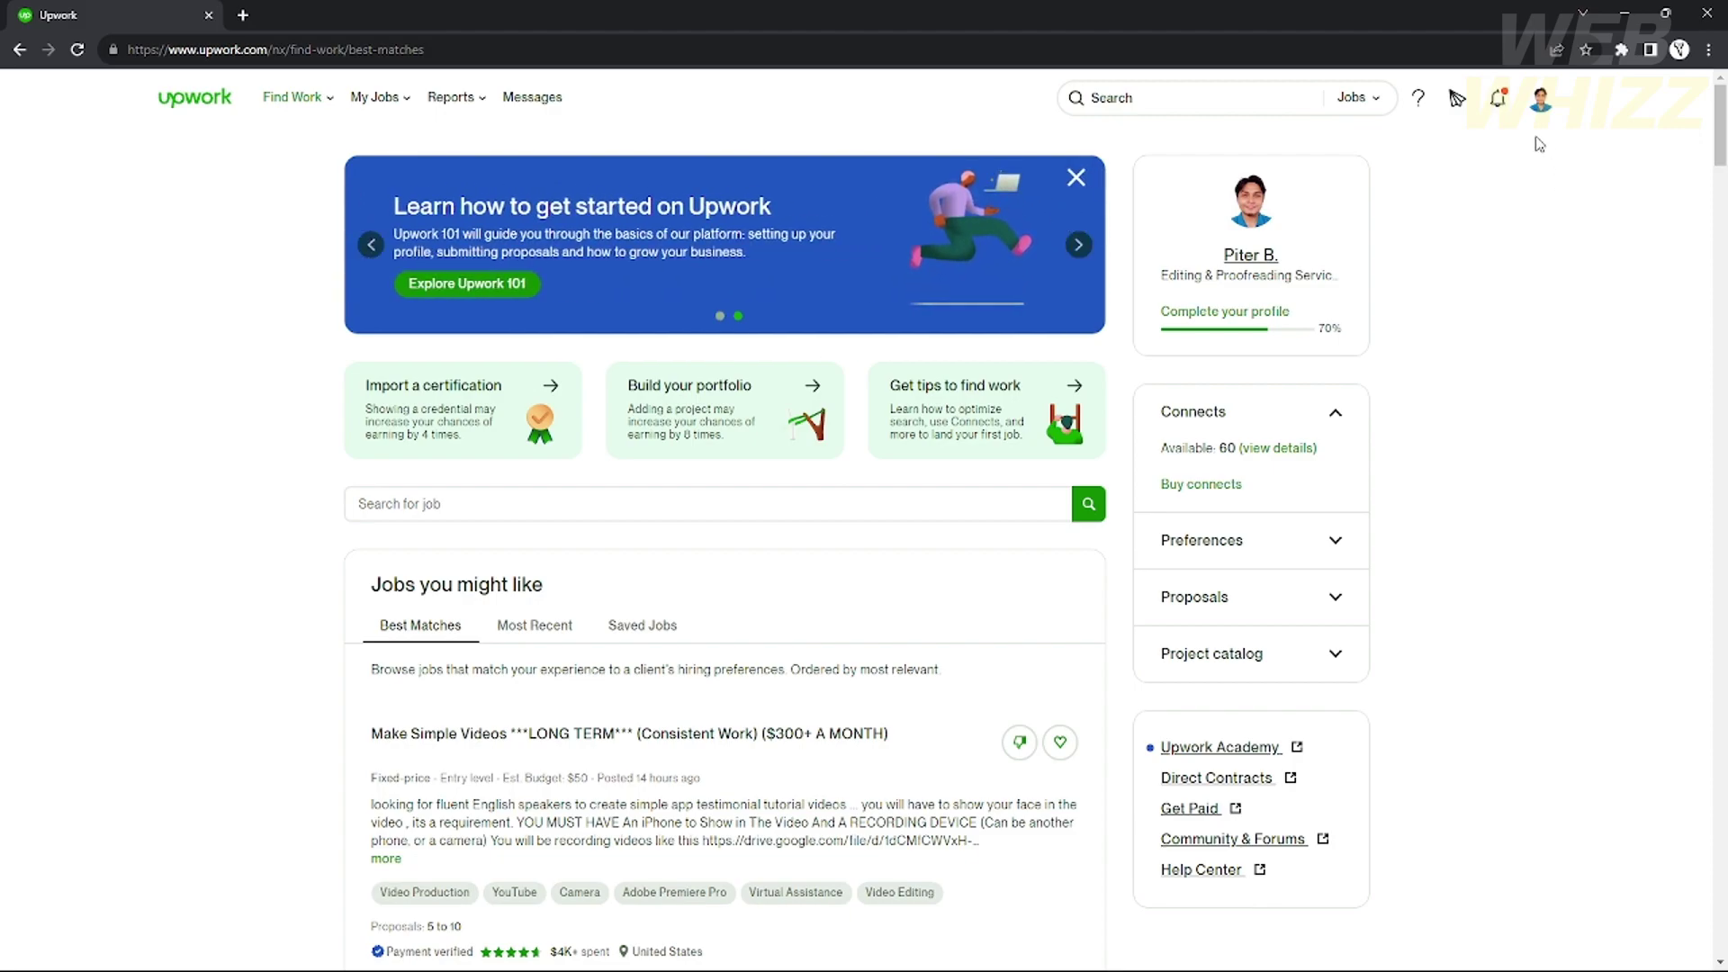
Open the Get Paid section of the Upwork account settings.
{"action": "left_click", "coordinate": [1541, 99]}
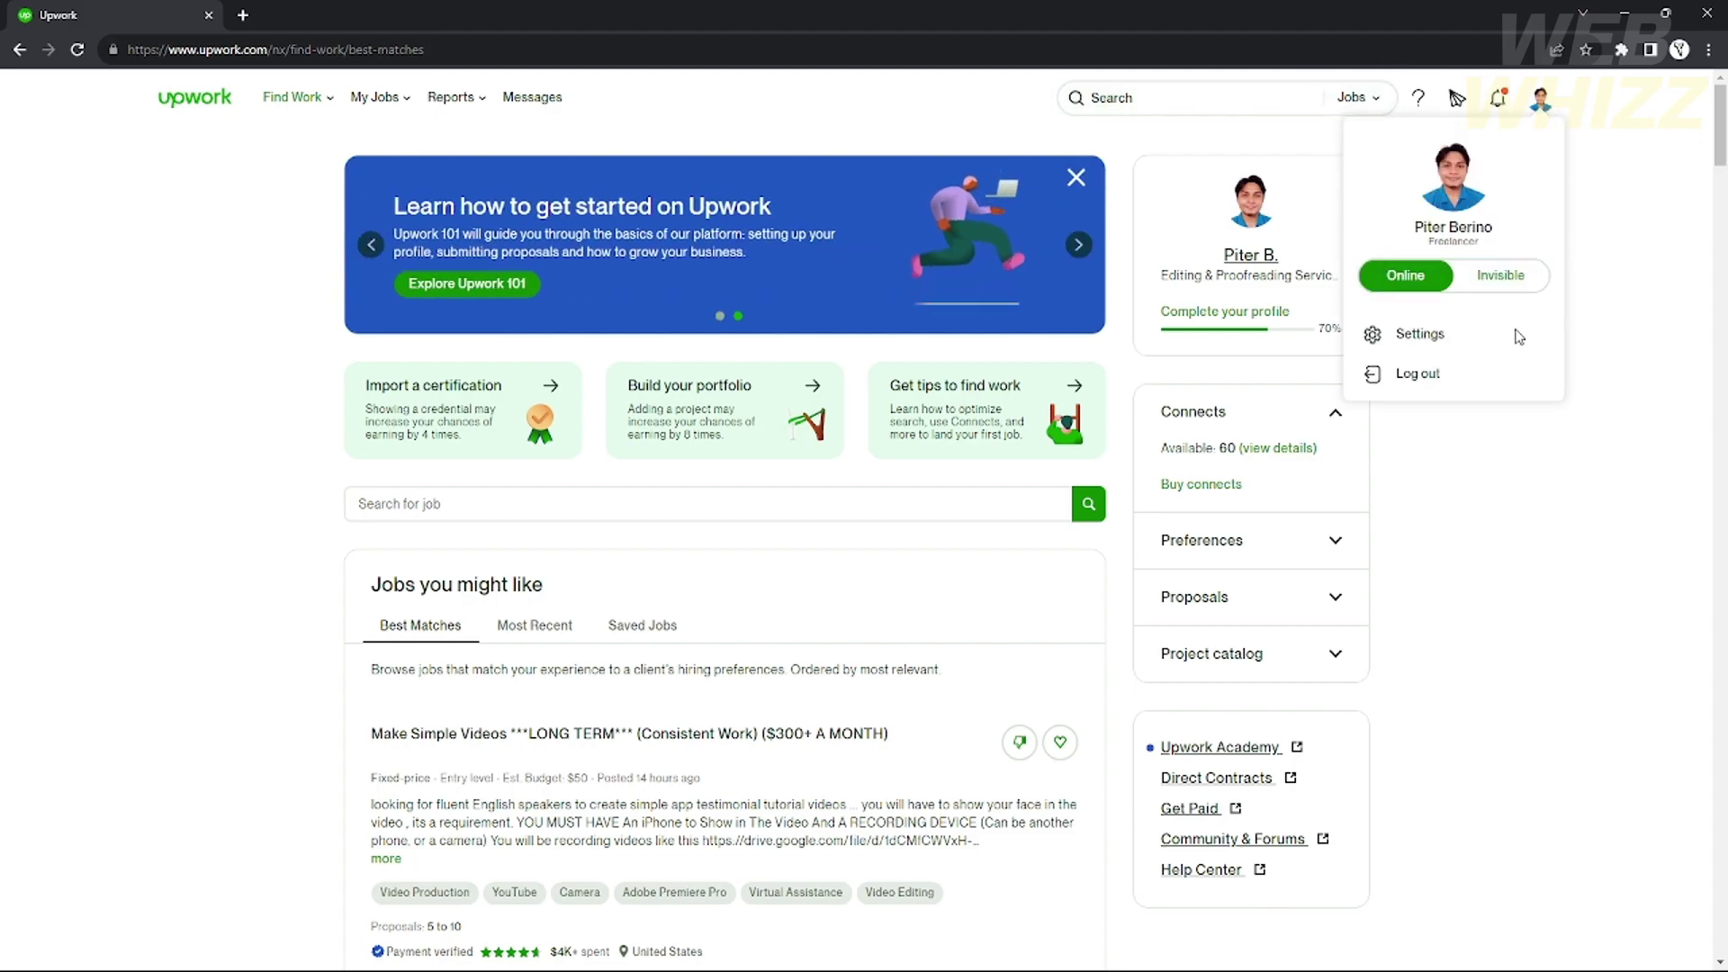
{"action": "left_click", "coordinate": [1449, 344]}
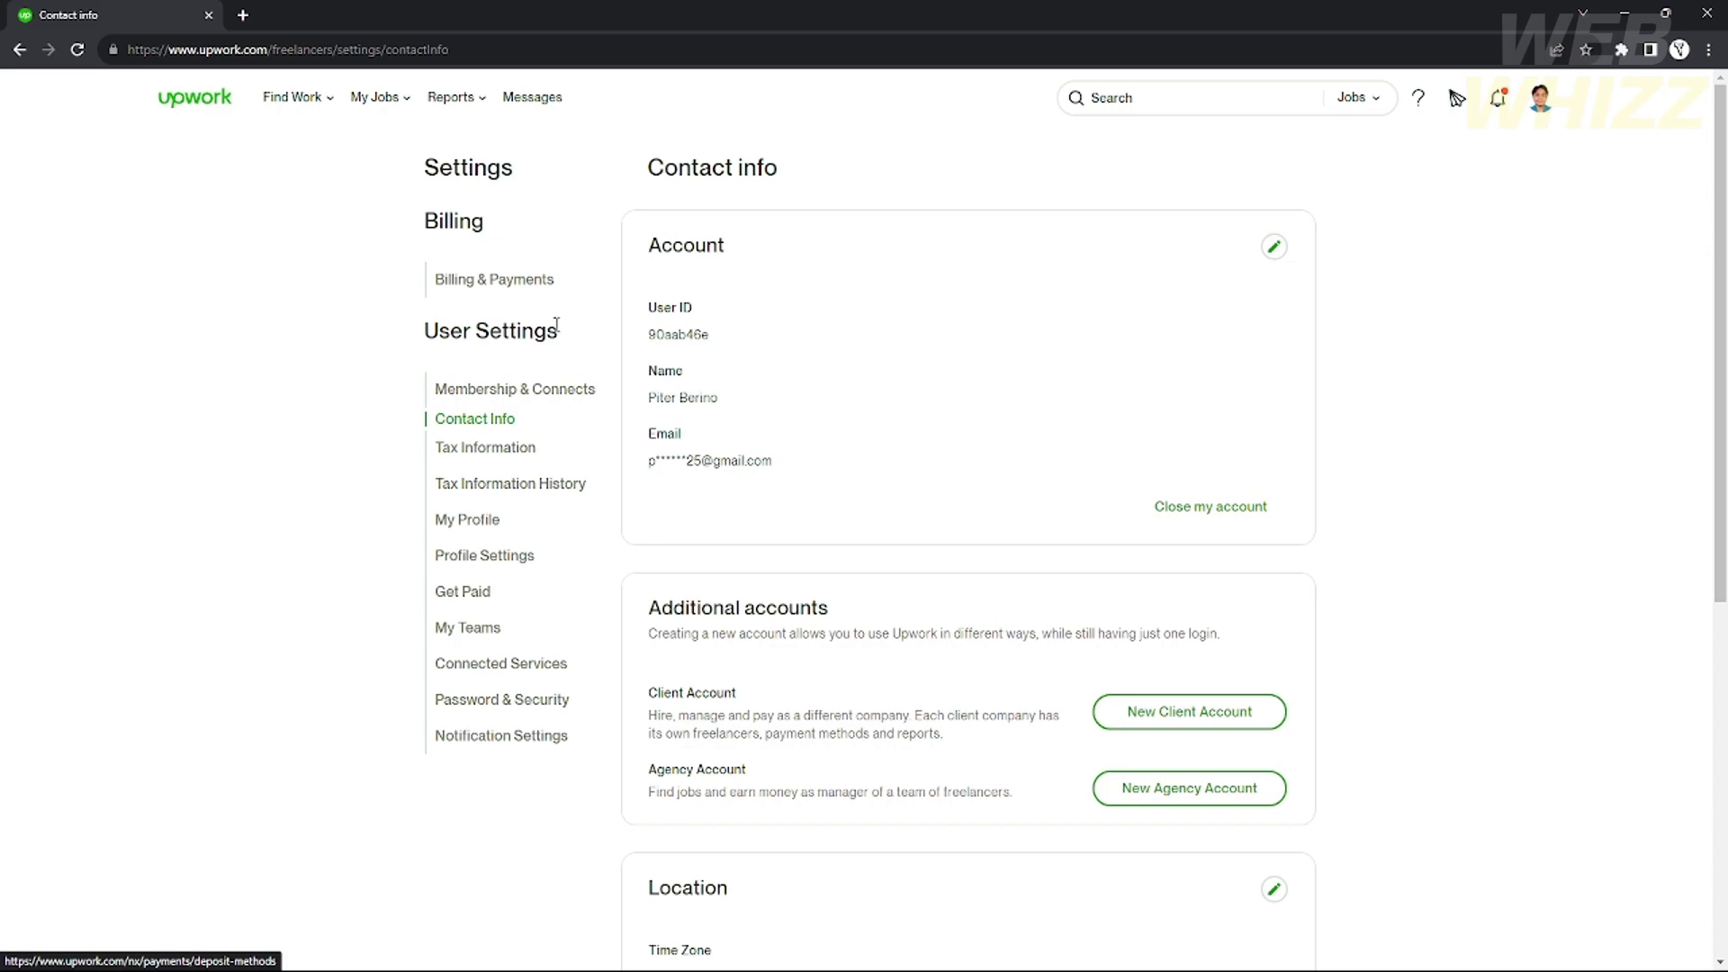
{"action": "left_click", "coordinate": [468, 595]}
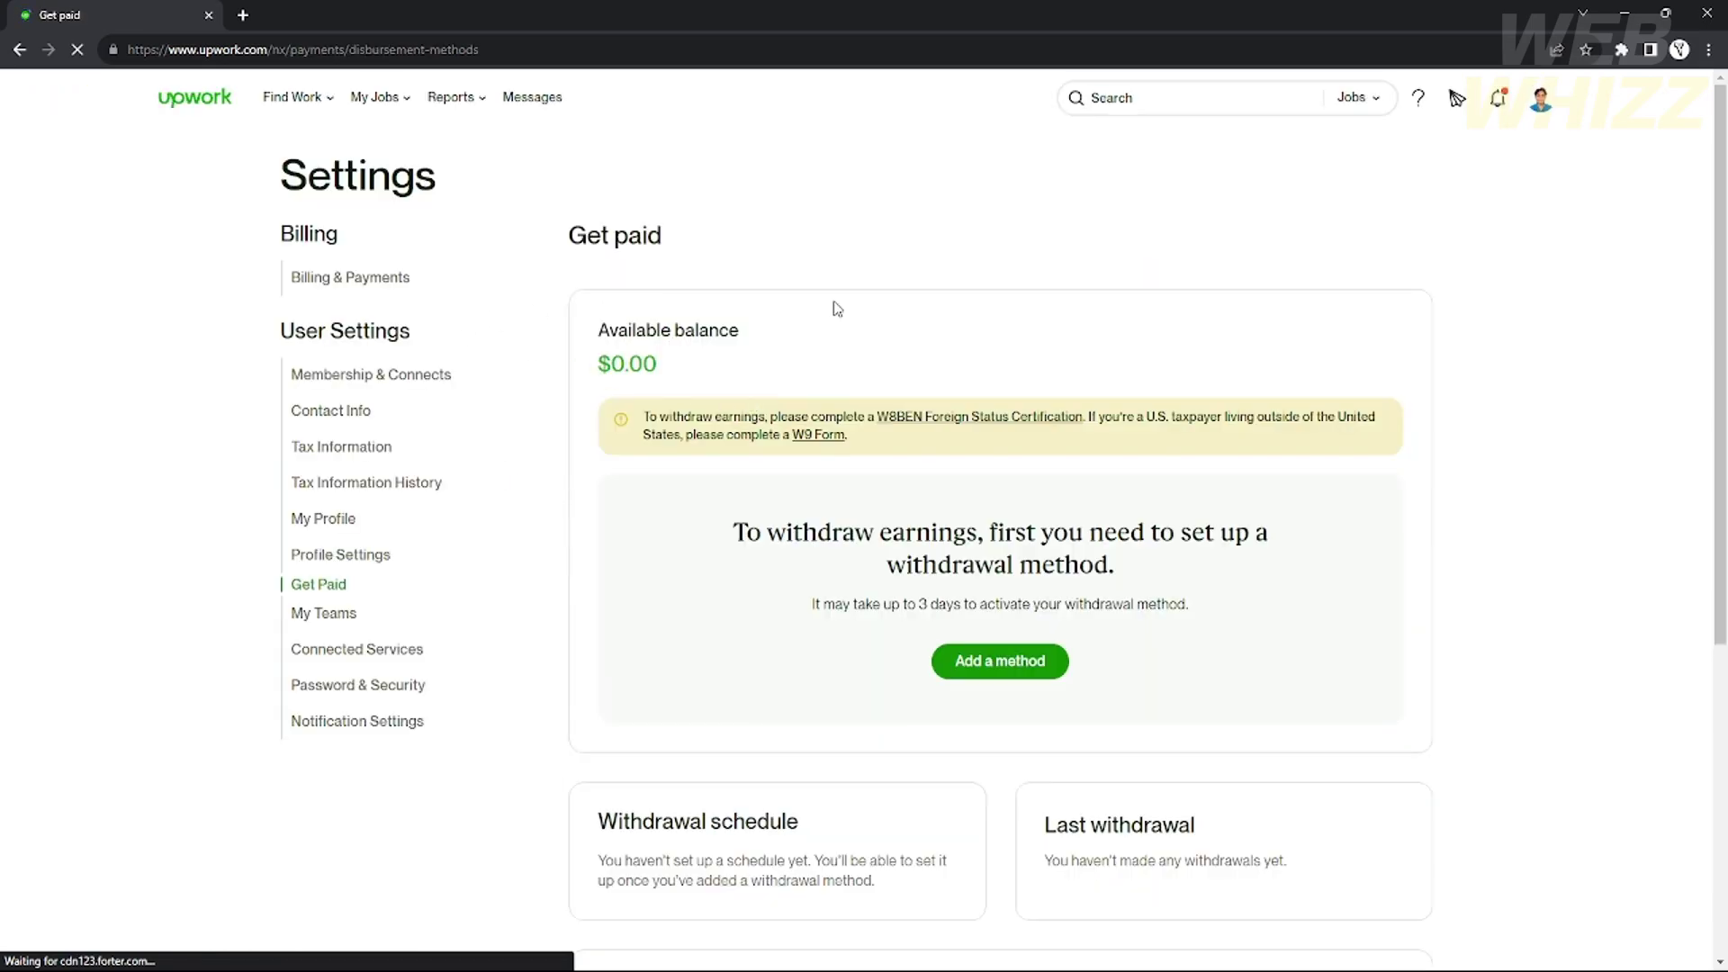
Start adding a withdrawal method and review the available options with their fees.
{"action": "scroll", "coordinate": [833, 309], "scroll_direction": "down", "scroll_amount": 4}
{"action": "scroll", "coordinate": [795, 317], "scroll_direction": "up", "scroll_amount": 3}
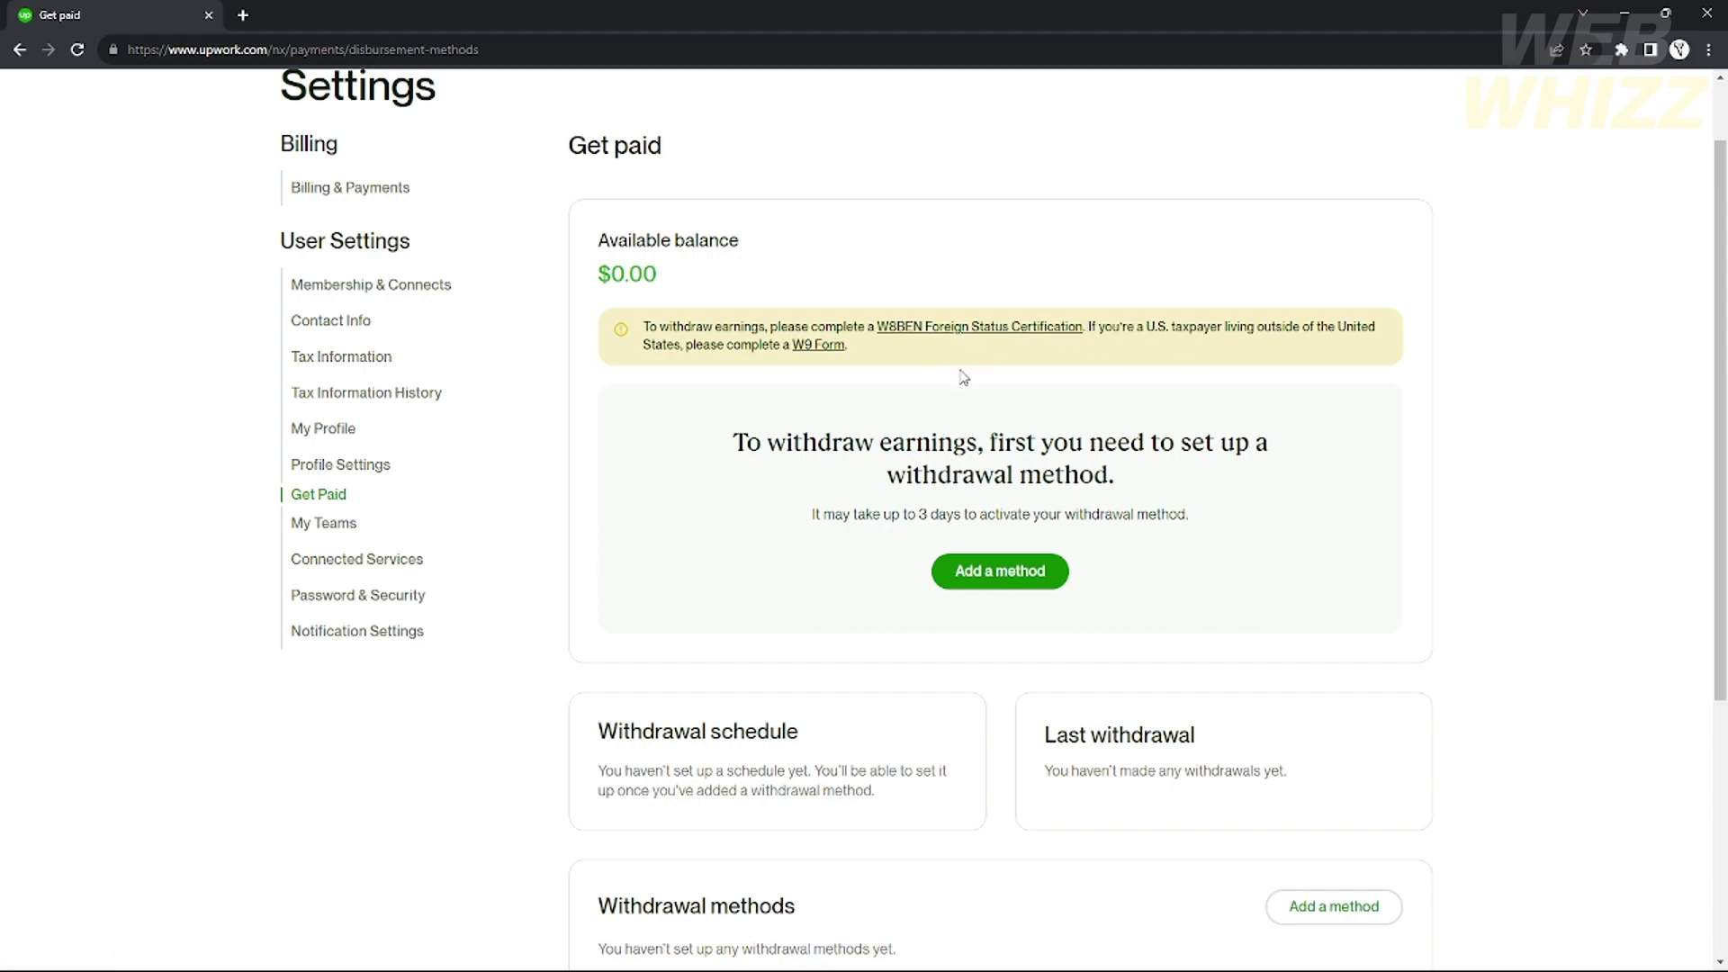
{"action": "scroll", "coordinate": [929, 464], "scroll_direction": "down", "scroll_amount": 2}
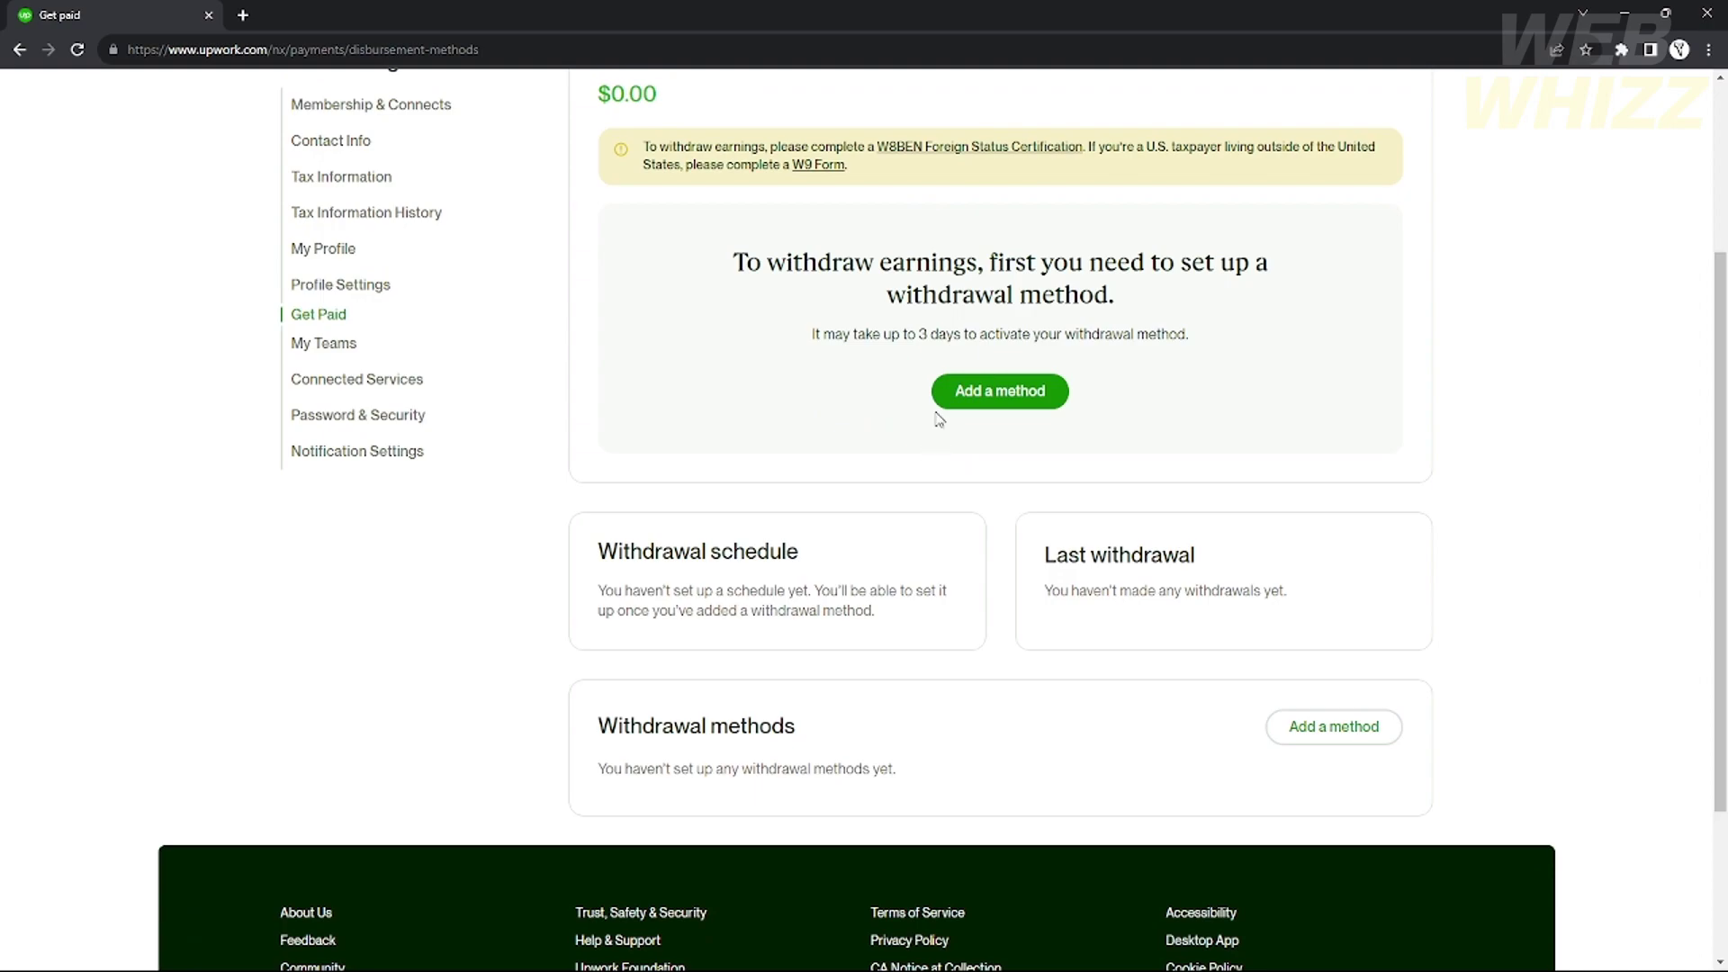
{"action": "left_click", "coordinate": [983, 414]}
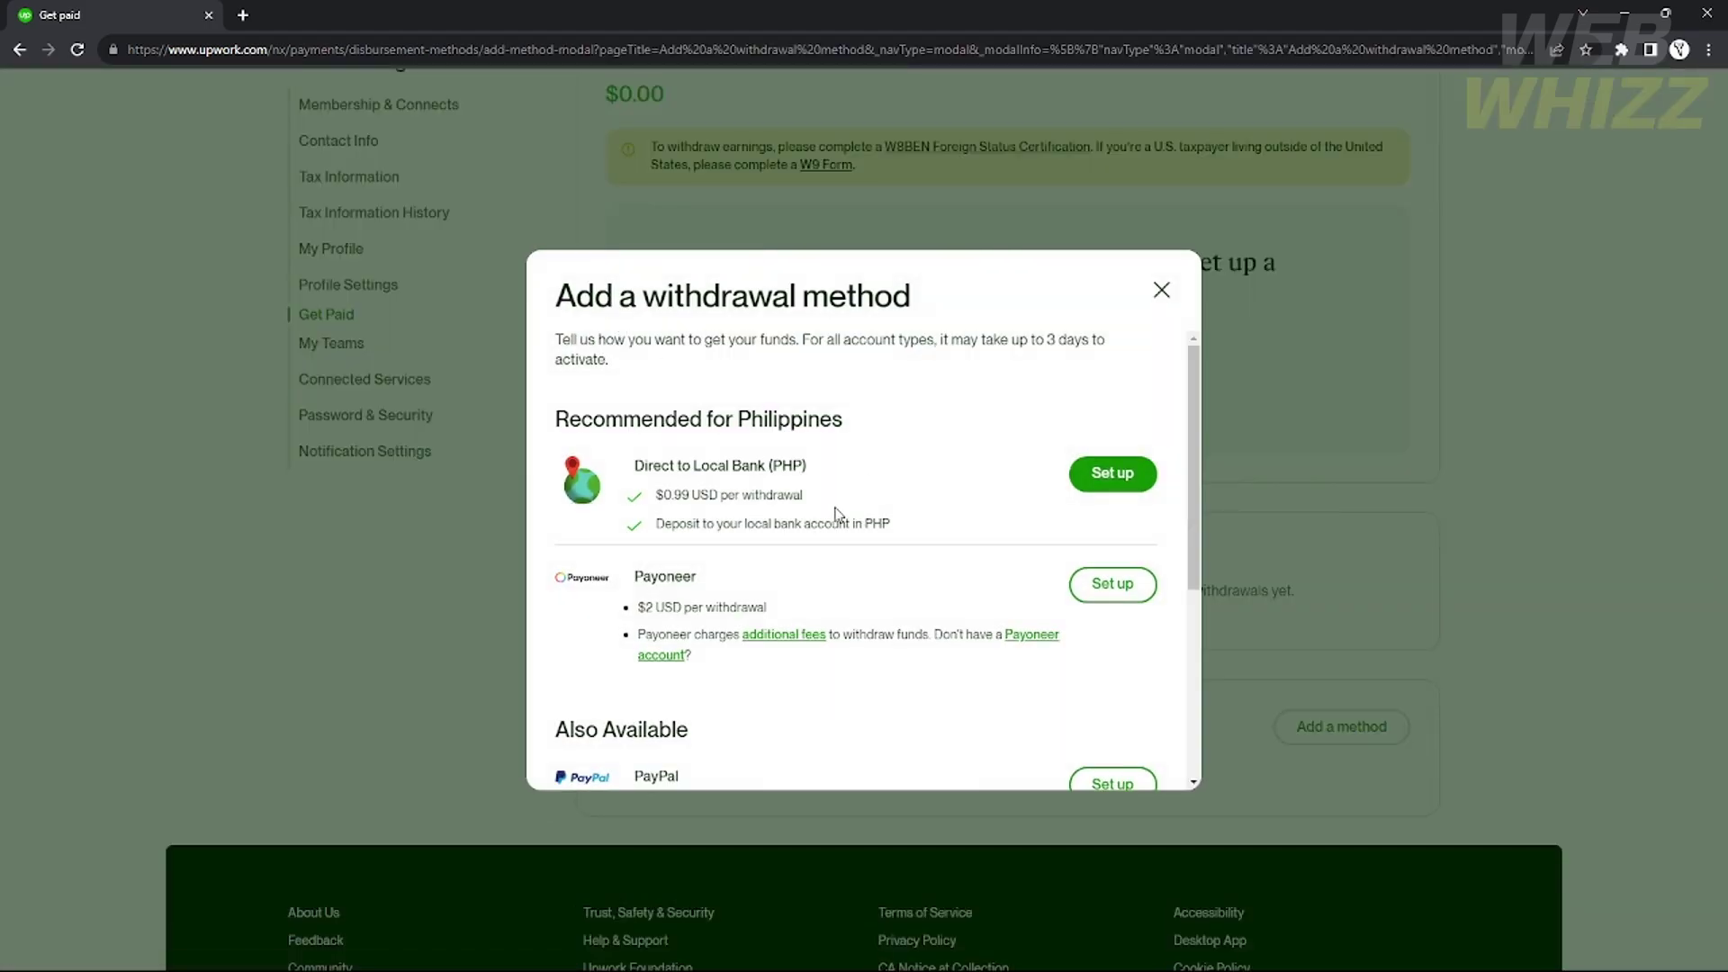
{"action": "scroll", "coordinate": [837, 515], "scroll_direction": "down", "scroll_amount": 4}
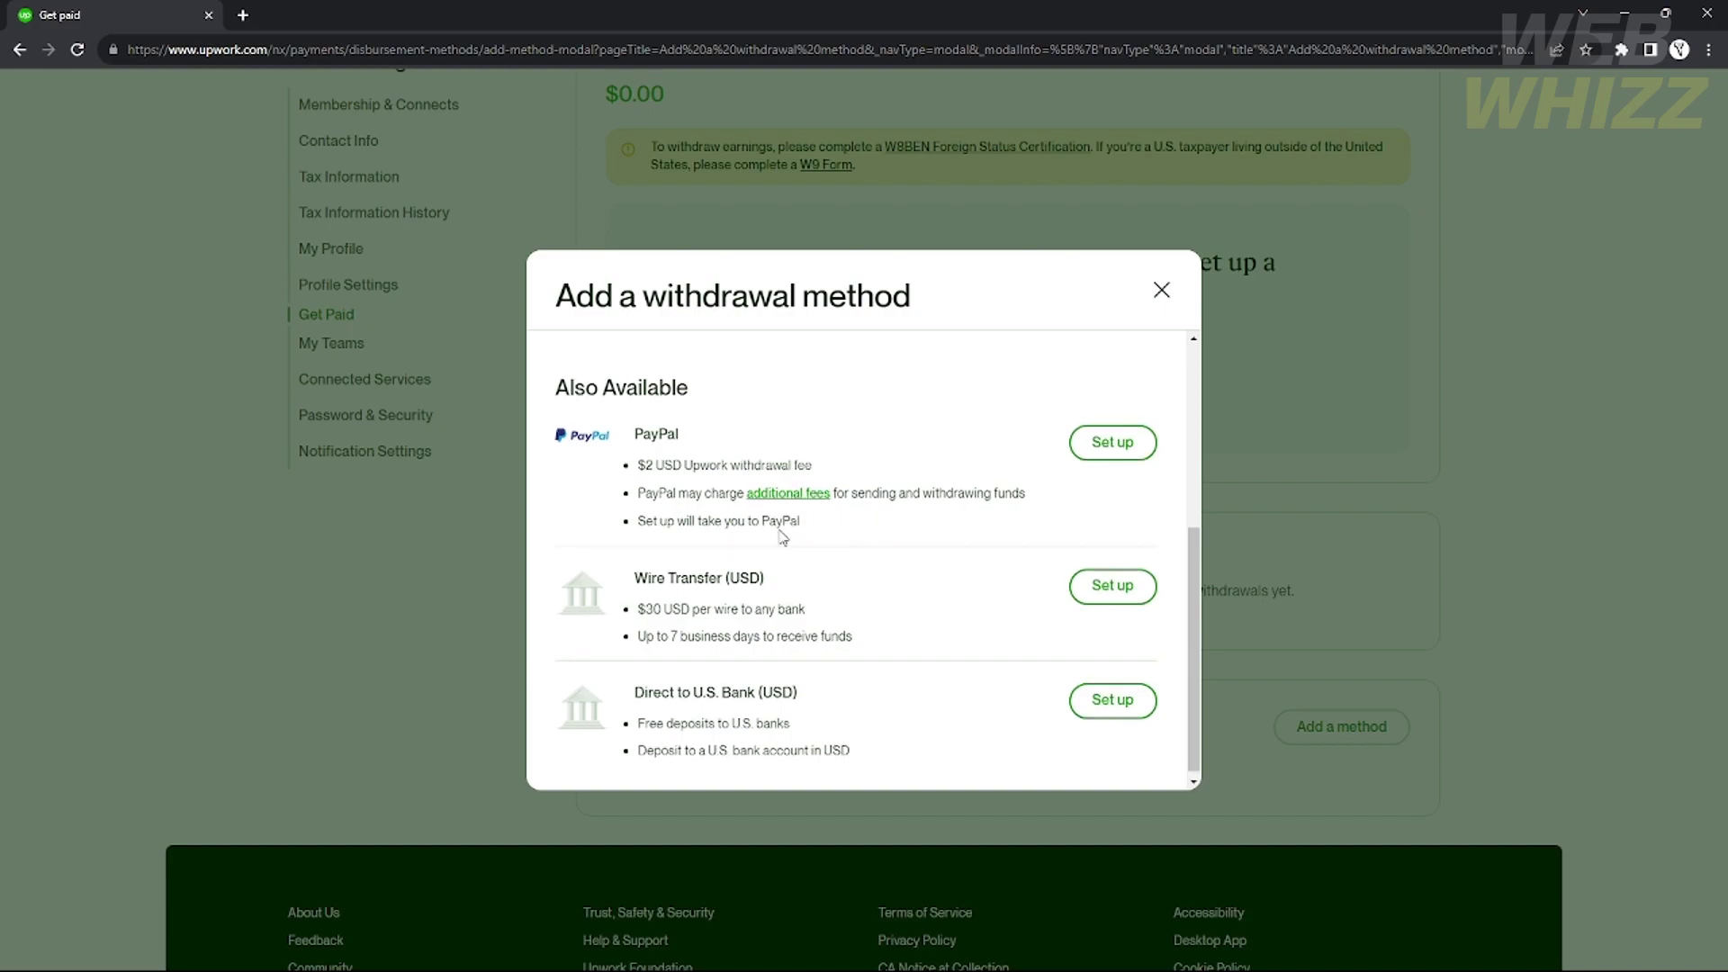
{"action": "scroll", "coordinate": [787, 536], "scroll_direction": "up", "scroll_amount": 4}
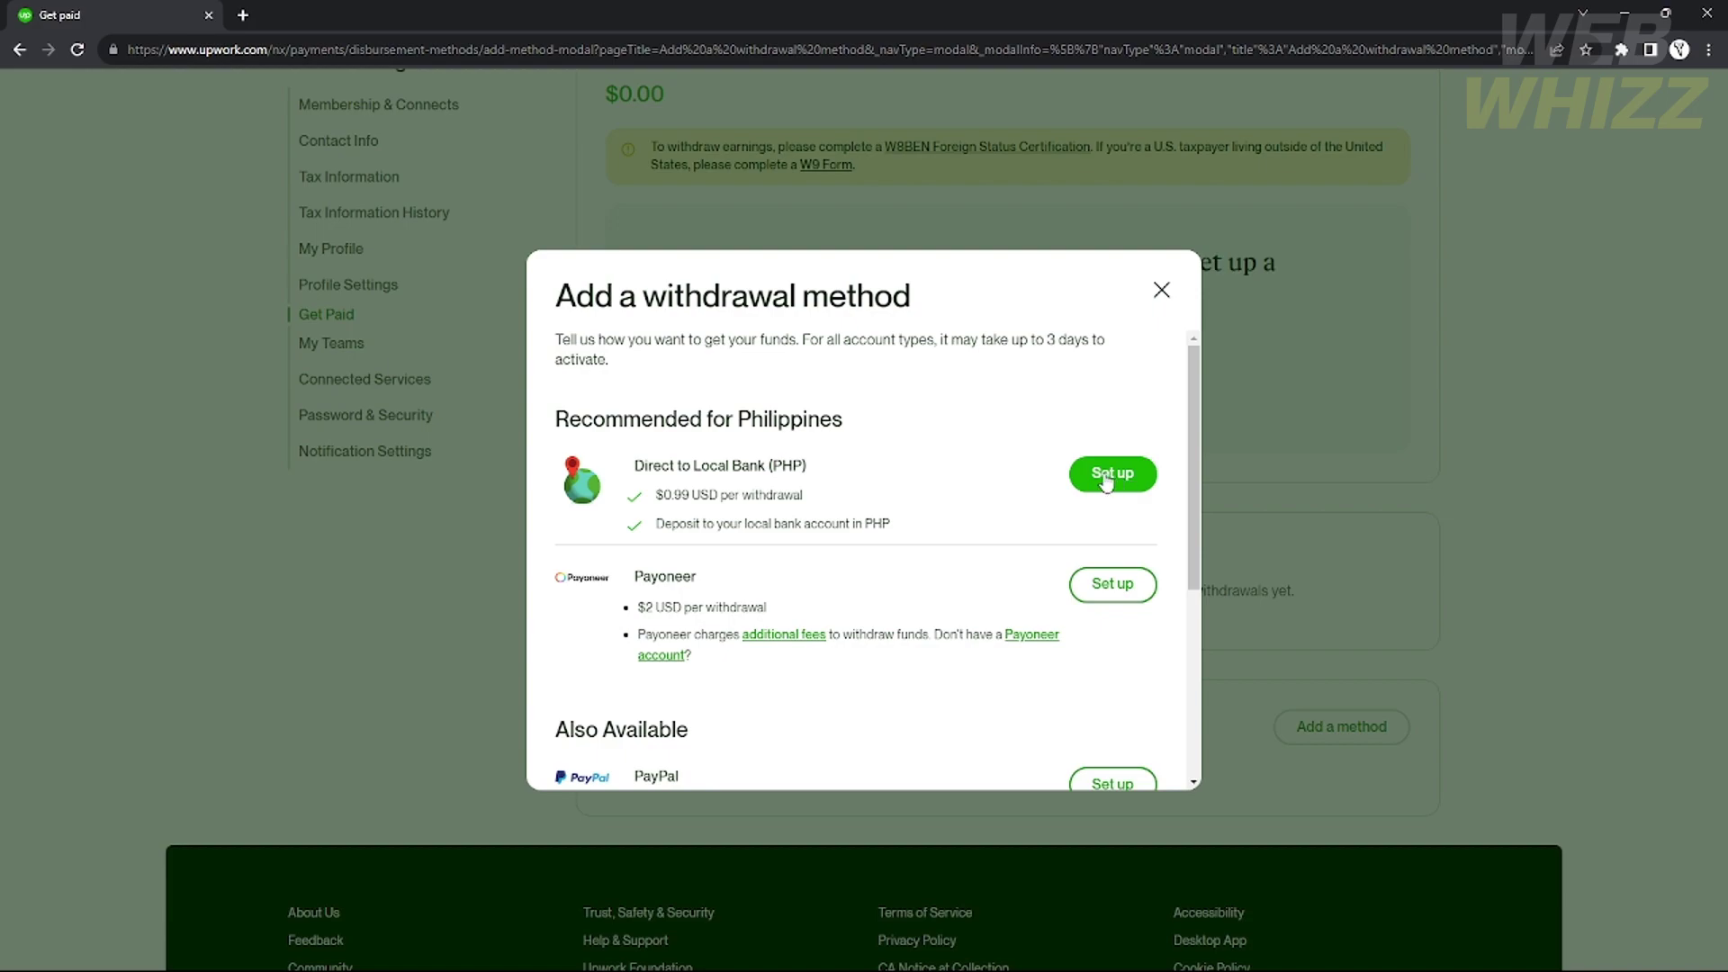
{"action": "scroll", "coordinate": [1098, 468], "scroll_direction": "down", "scroll_amount": 4}
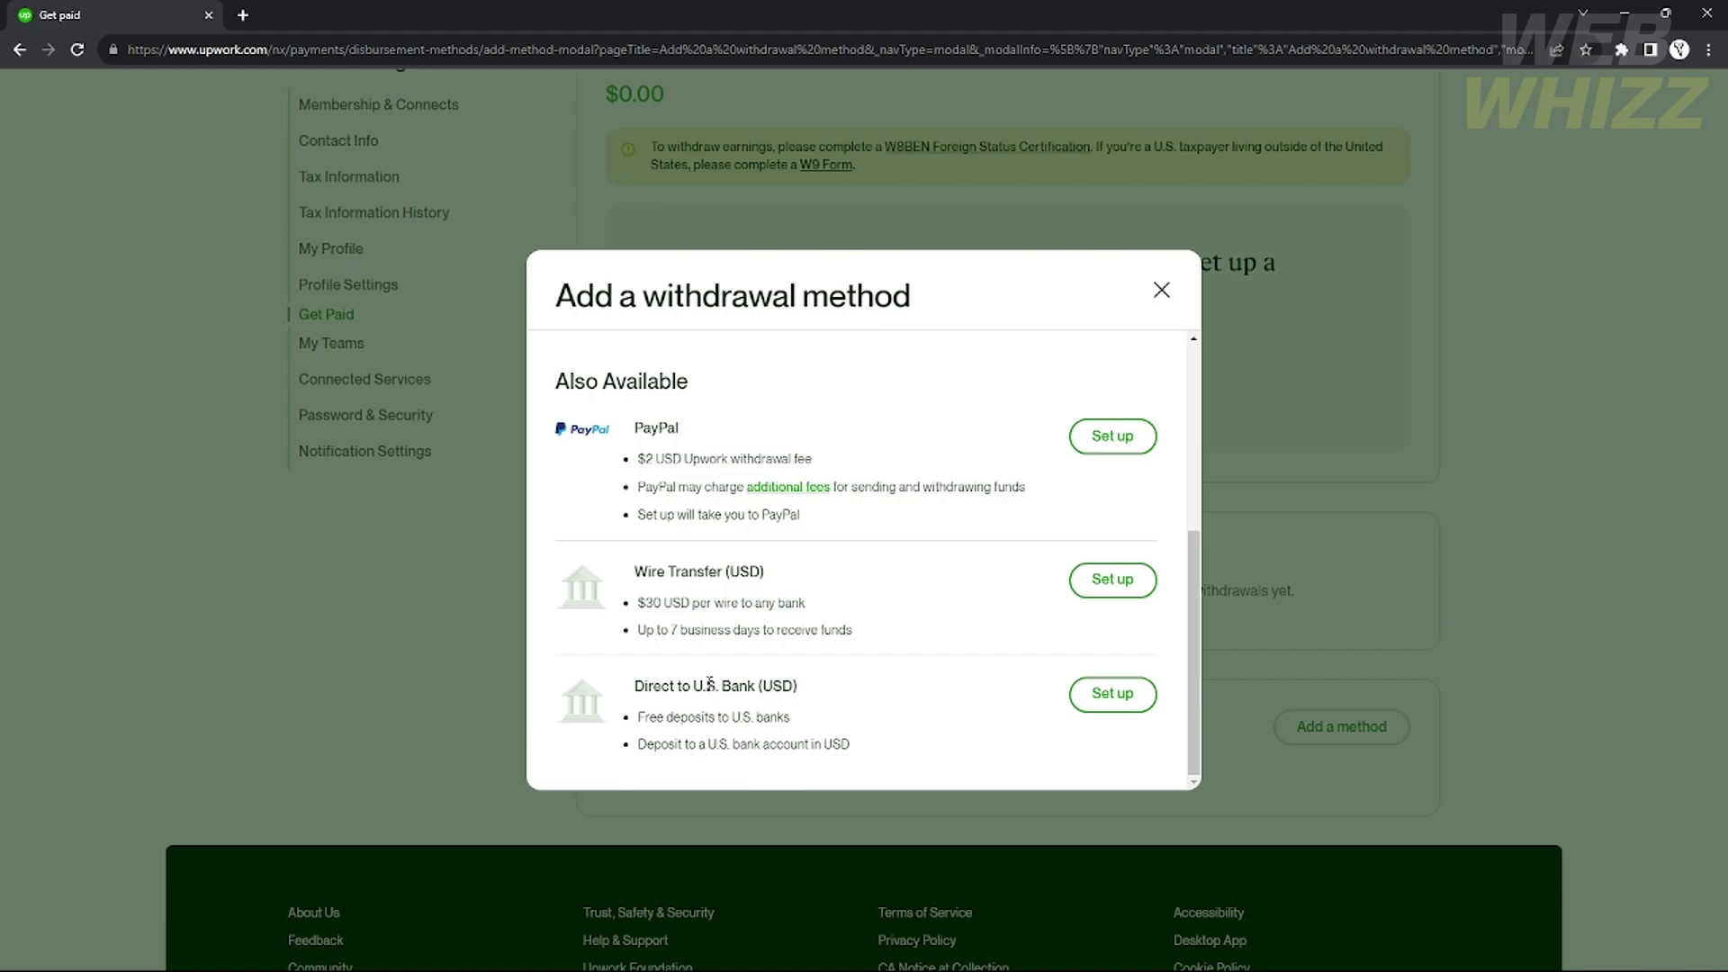
Set up Direct to U.S. Bank (USD) as the withdrawal method and choose Individual savings as the account type.
{"action": "left_click", "coordinate": [1120, 695]}
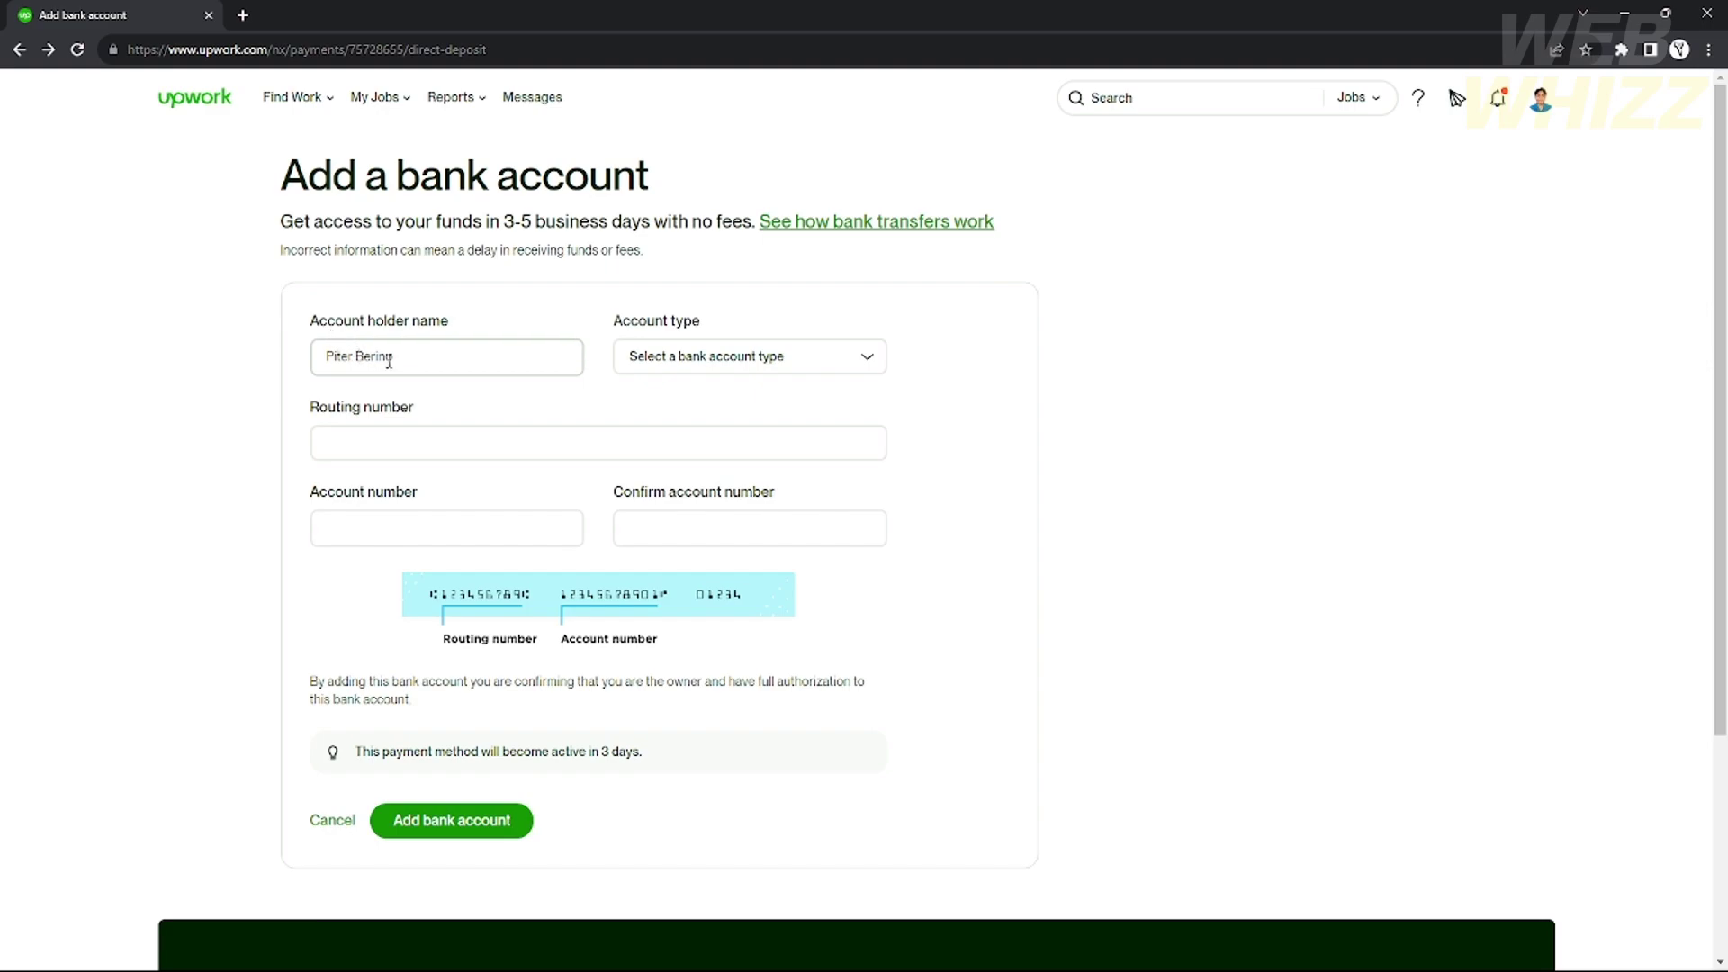
{"action": "left_click", "coordinate": [869, 360]}
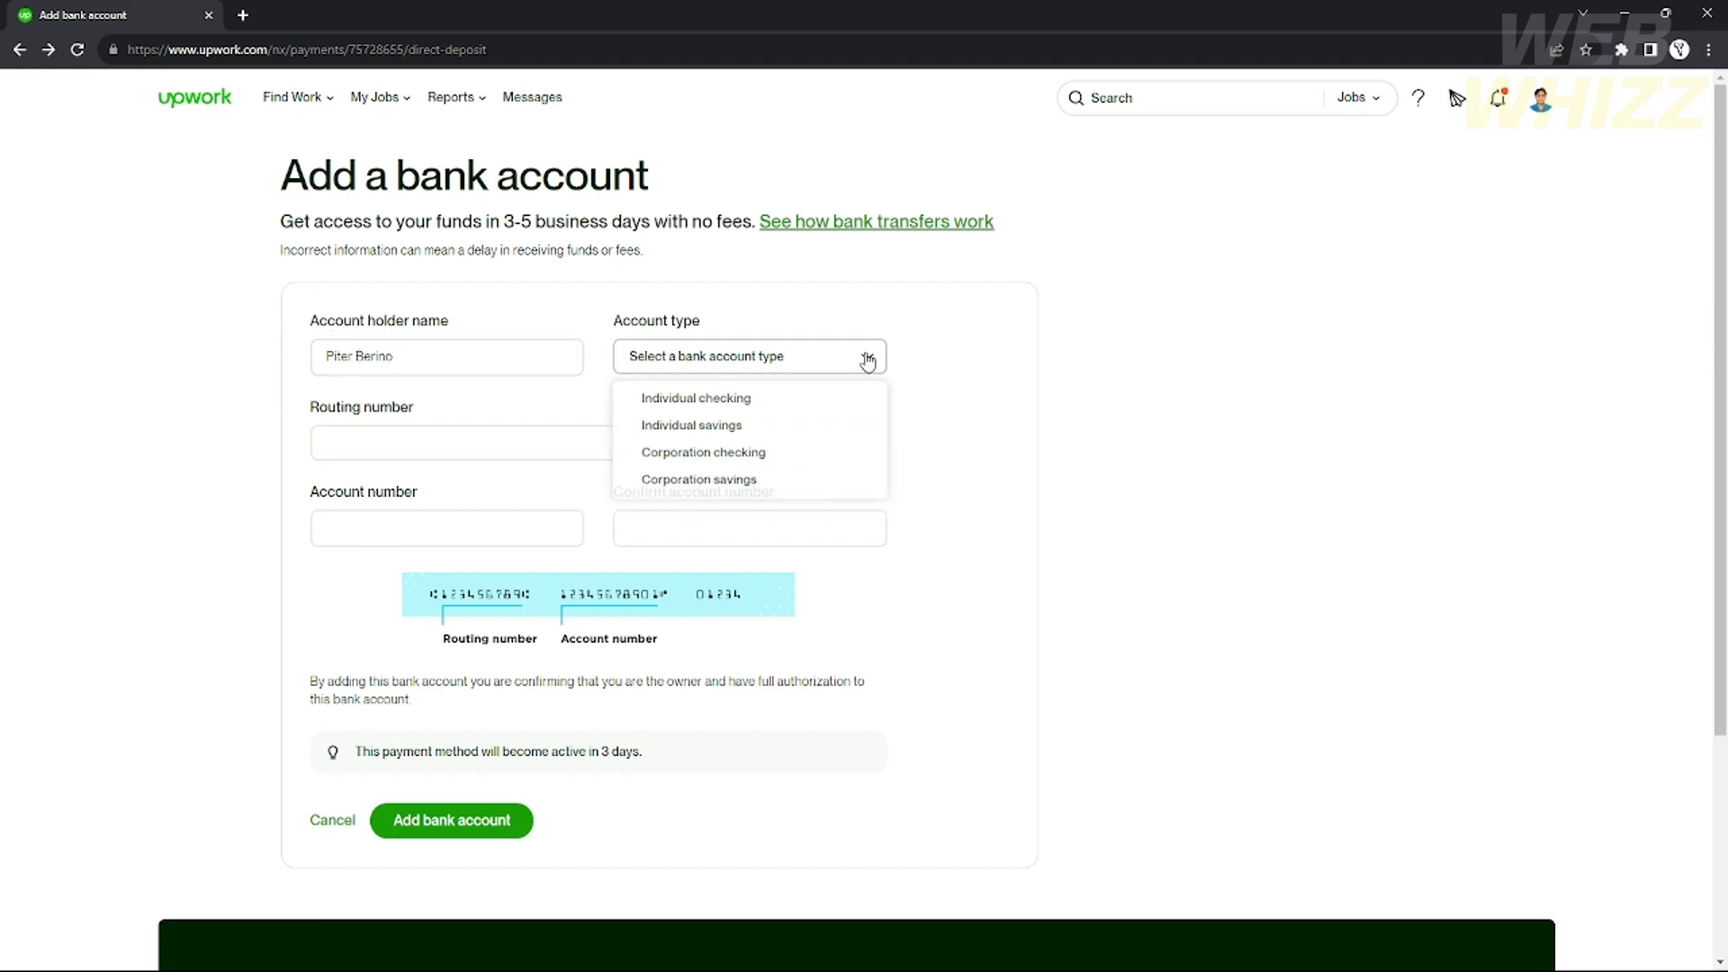
{"action": "left_click", "coordinate": [720, 427]}
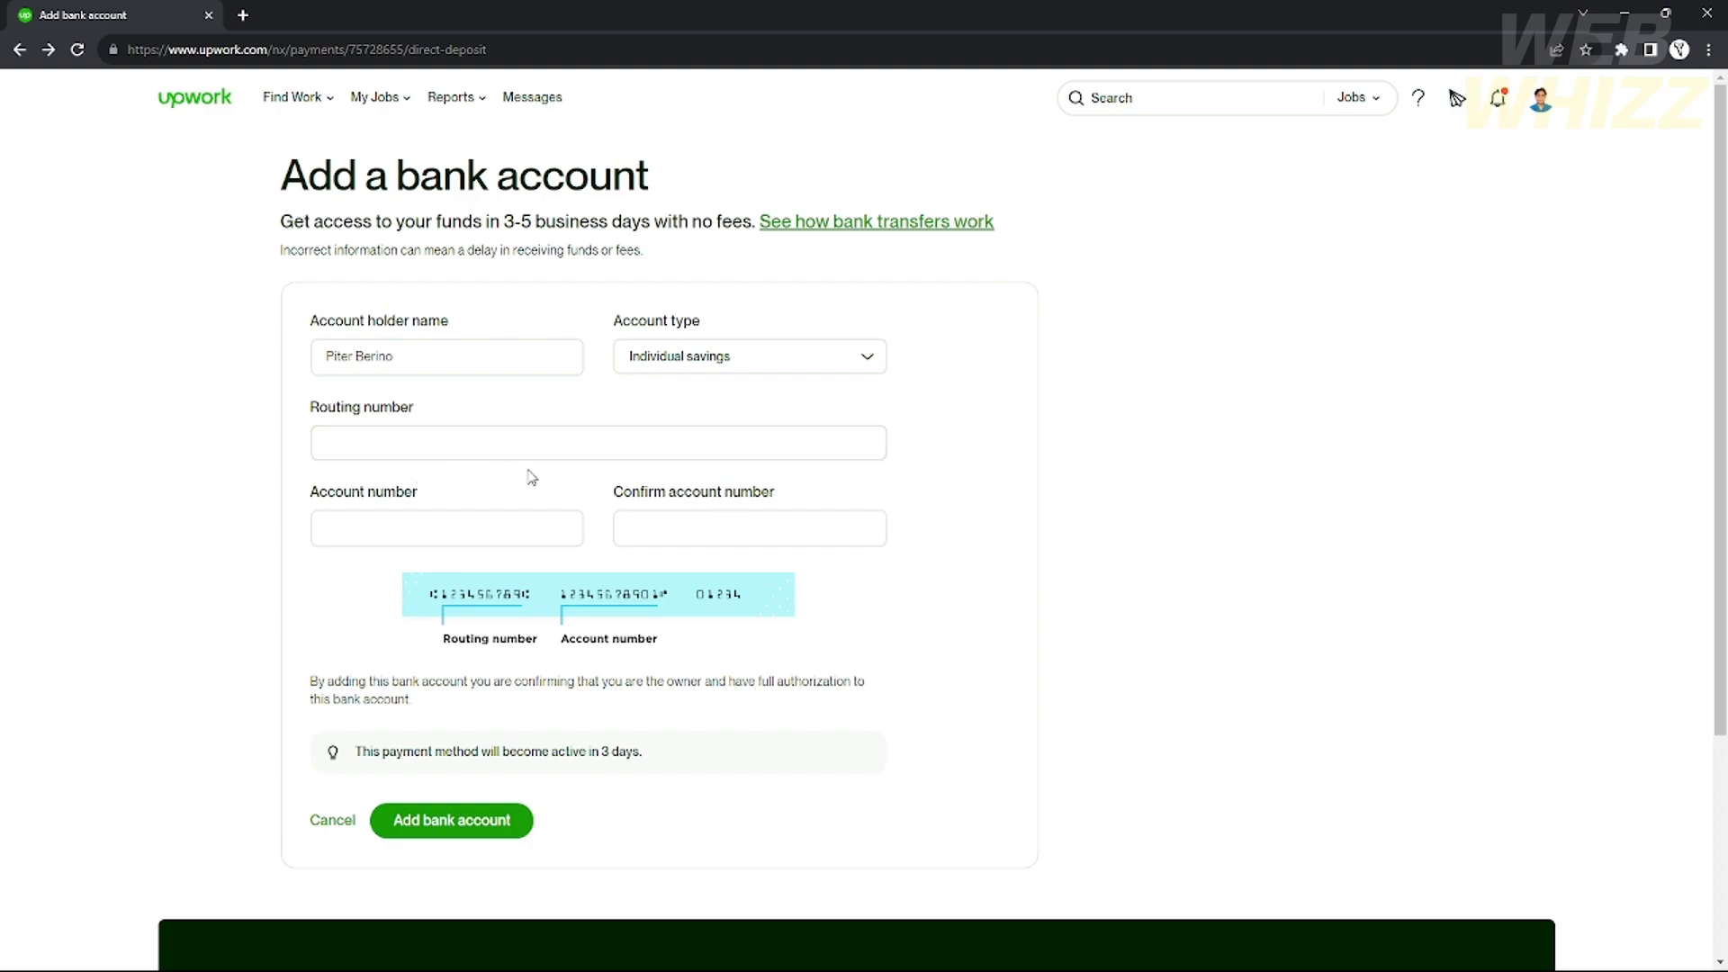
Search the web for wise in a new browser tab.
{"action": "left_click", "coordinate": [243, 14]}
{"action": "type", "text": "wwise"}
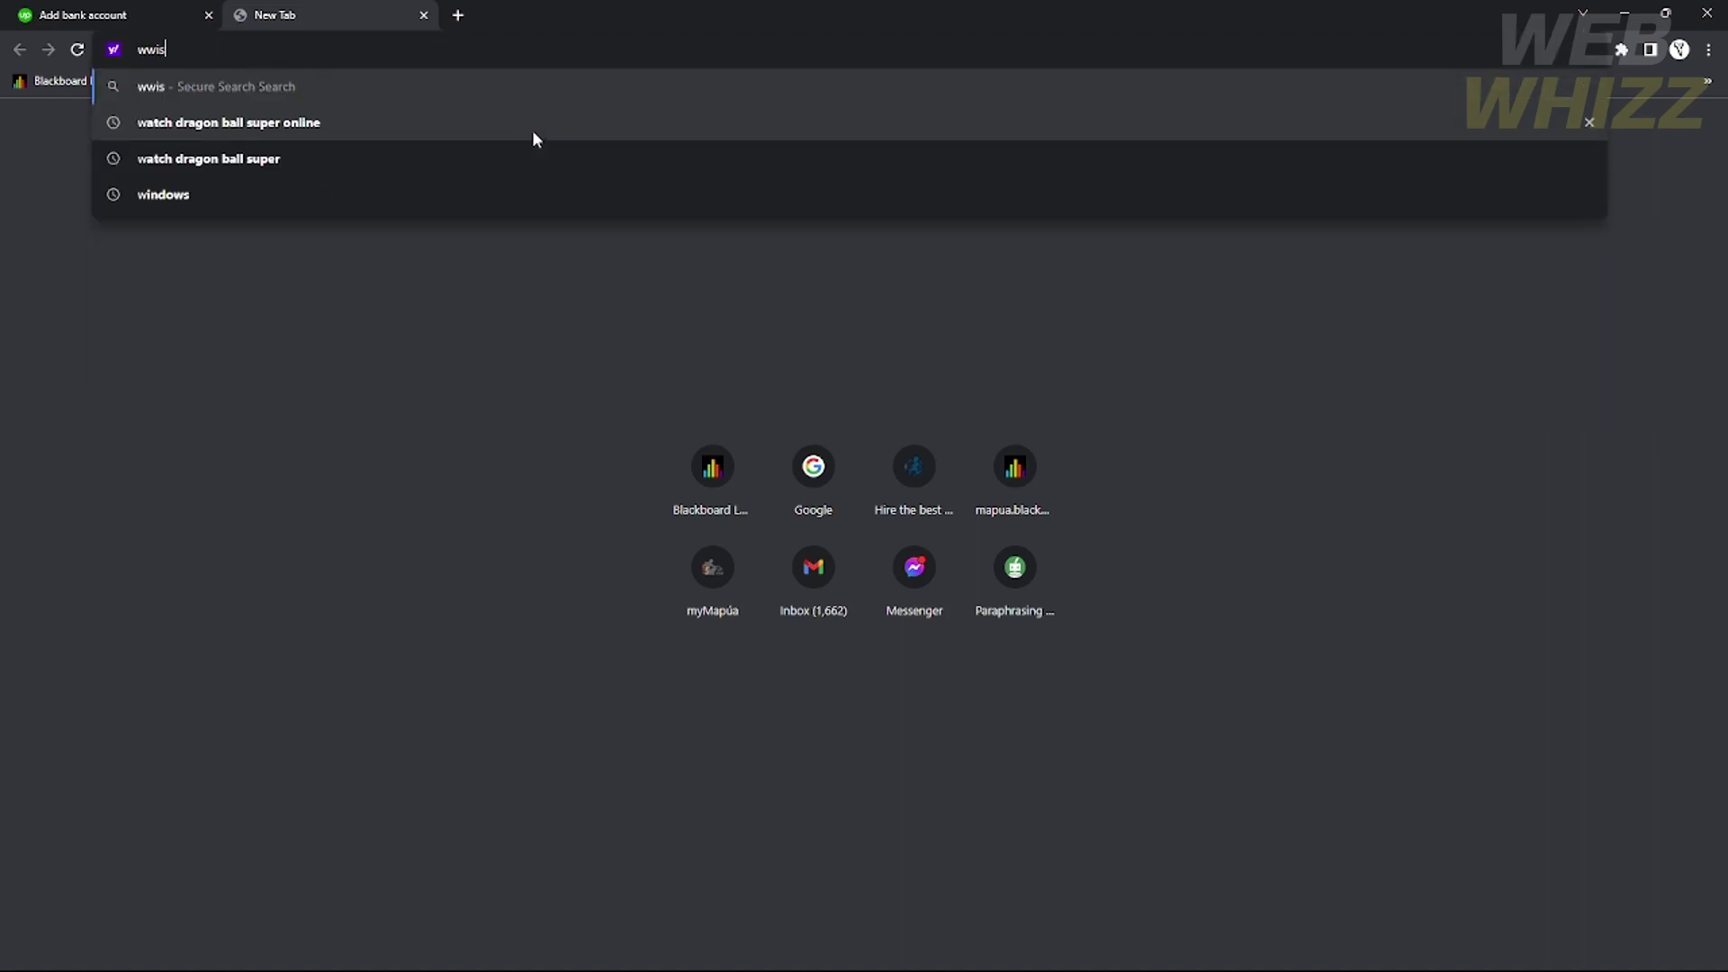
{"action": "key", "text": "Return"}
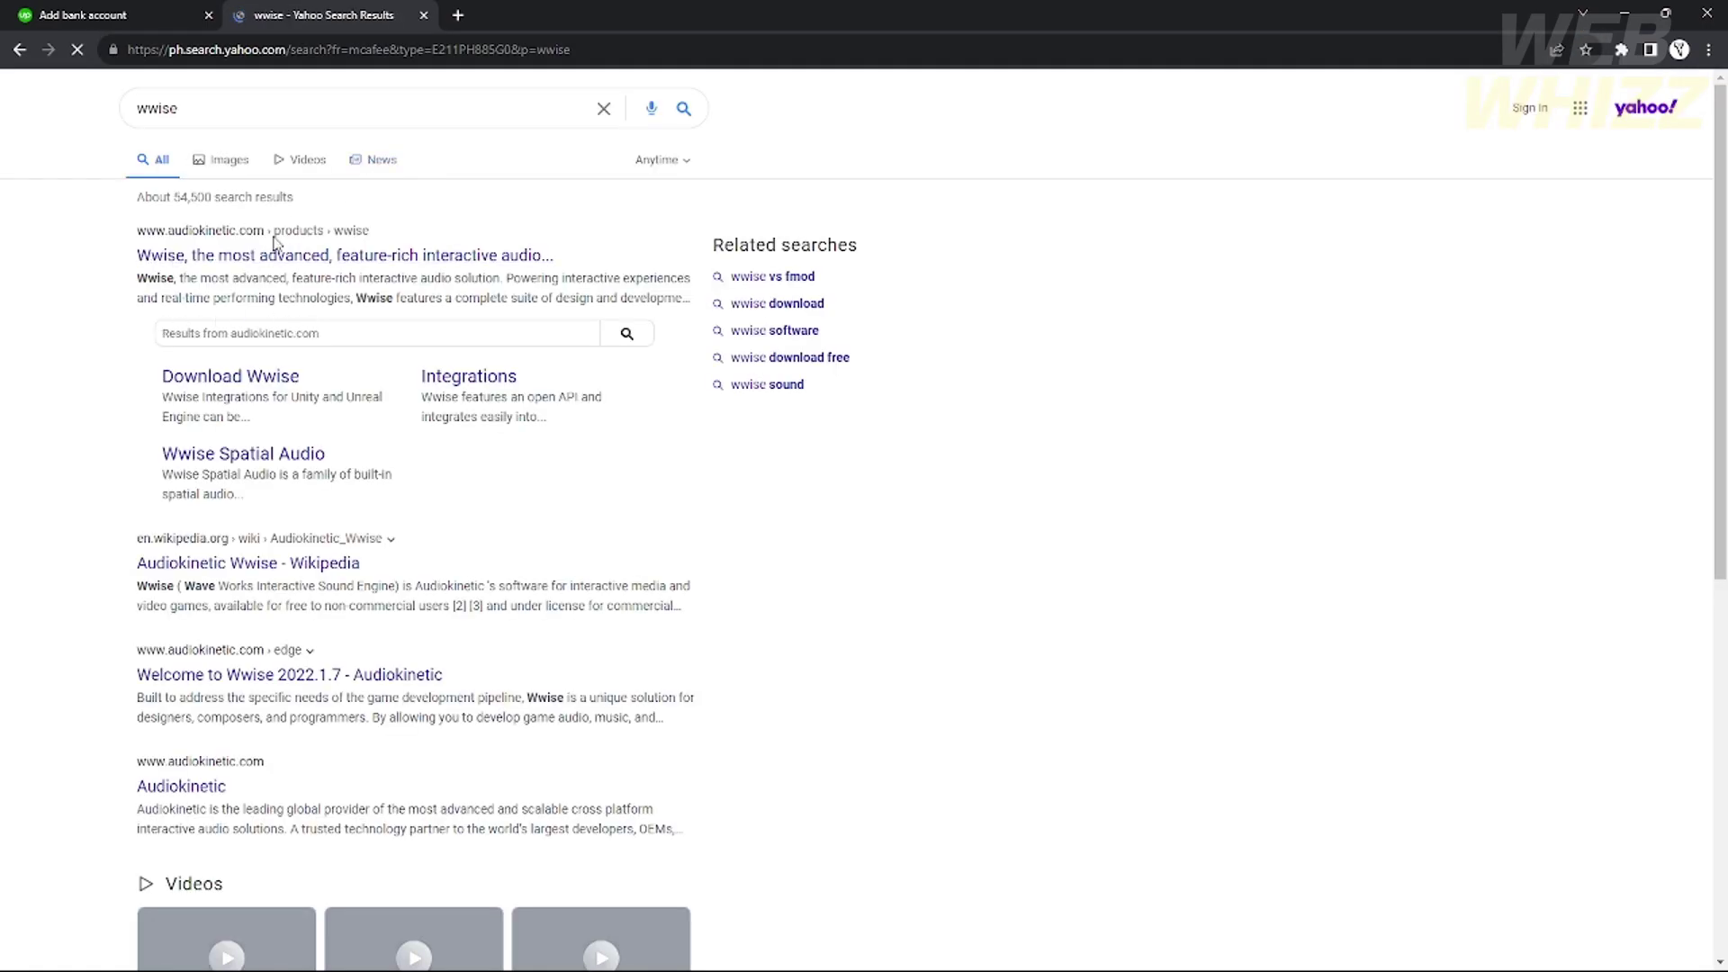
{"action": "left_click", "coordinate": [360, 108]}
{"action": "key", "text": "ctrl+a"}
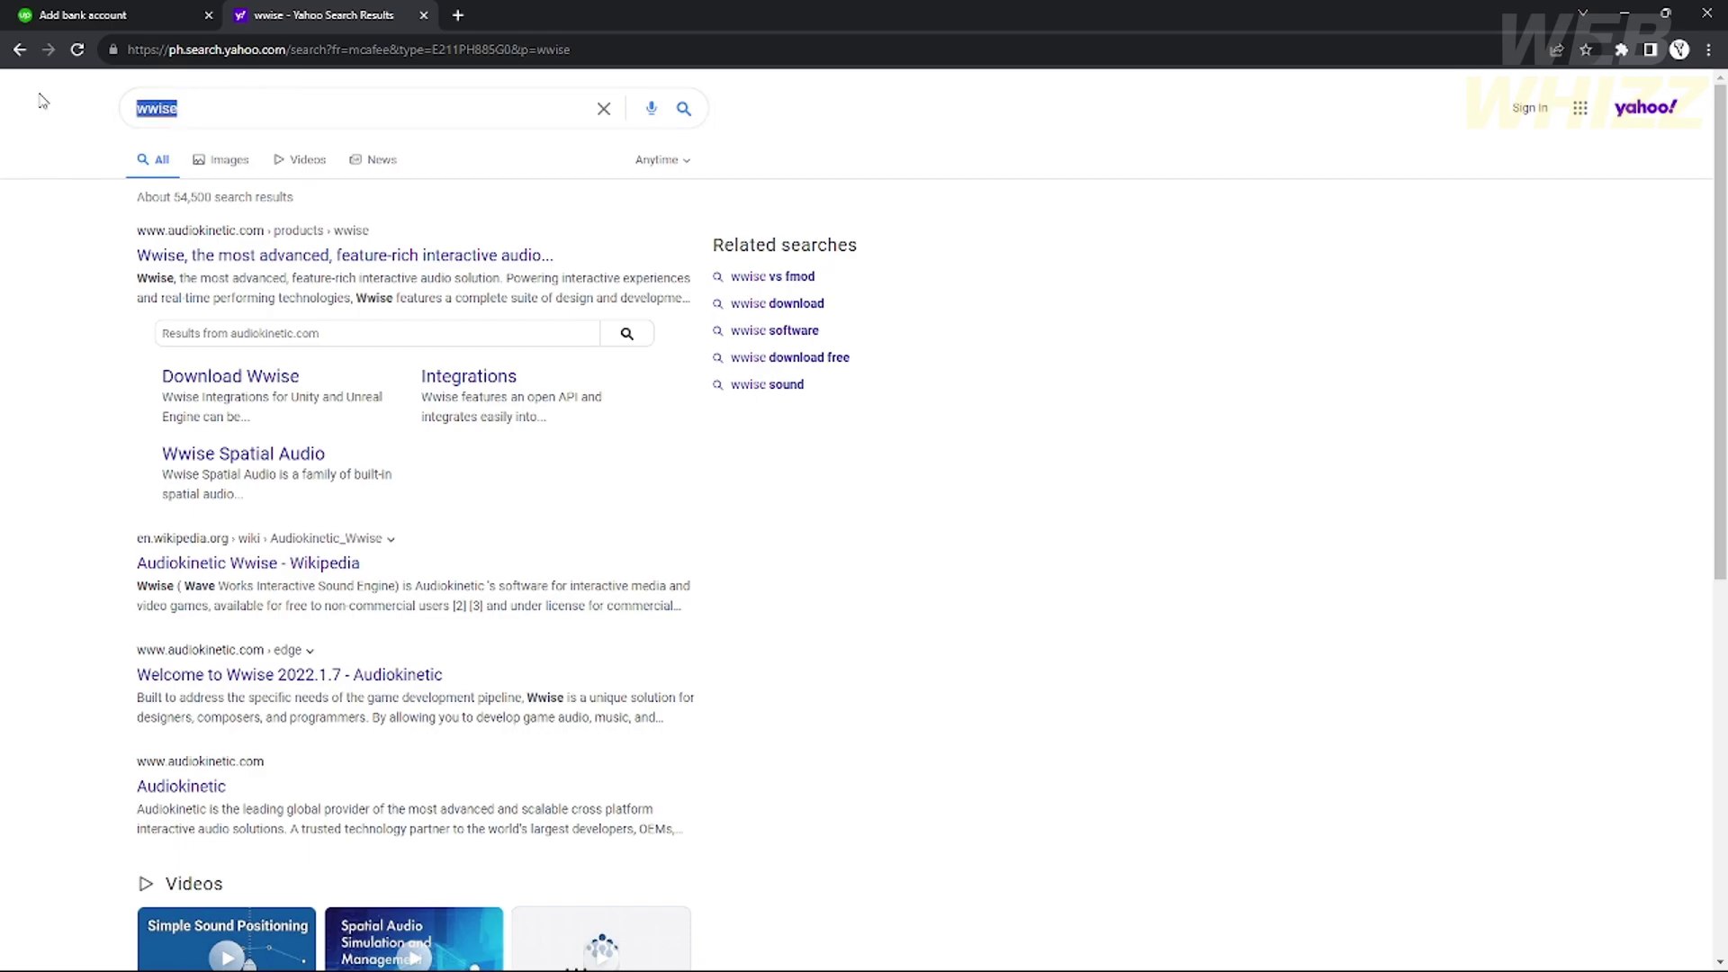
{"action": "type", "text": "wissee"}
{"action": "key", "text": "BackSpace"}
{"action": "key", "text": "BackSpace"}
{"action": "key", "text": "BackSpace"}
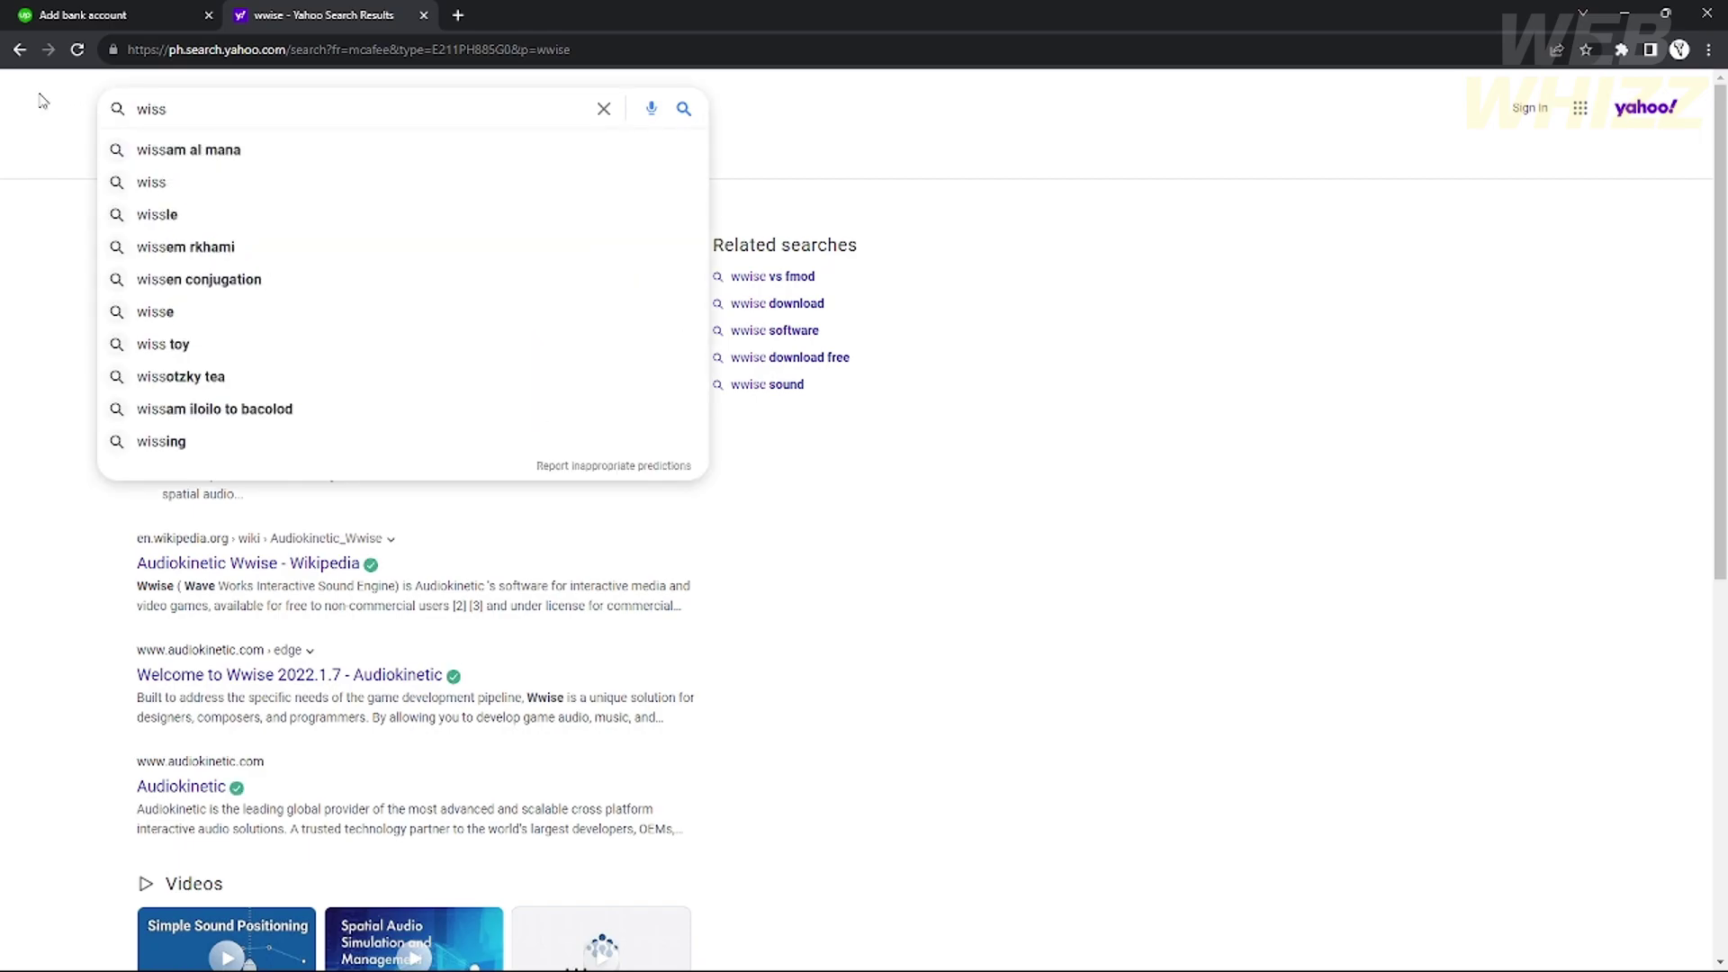
{"action": "type", "text": "e"}
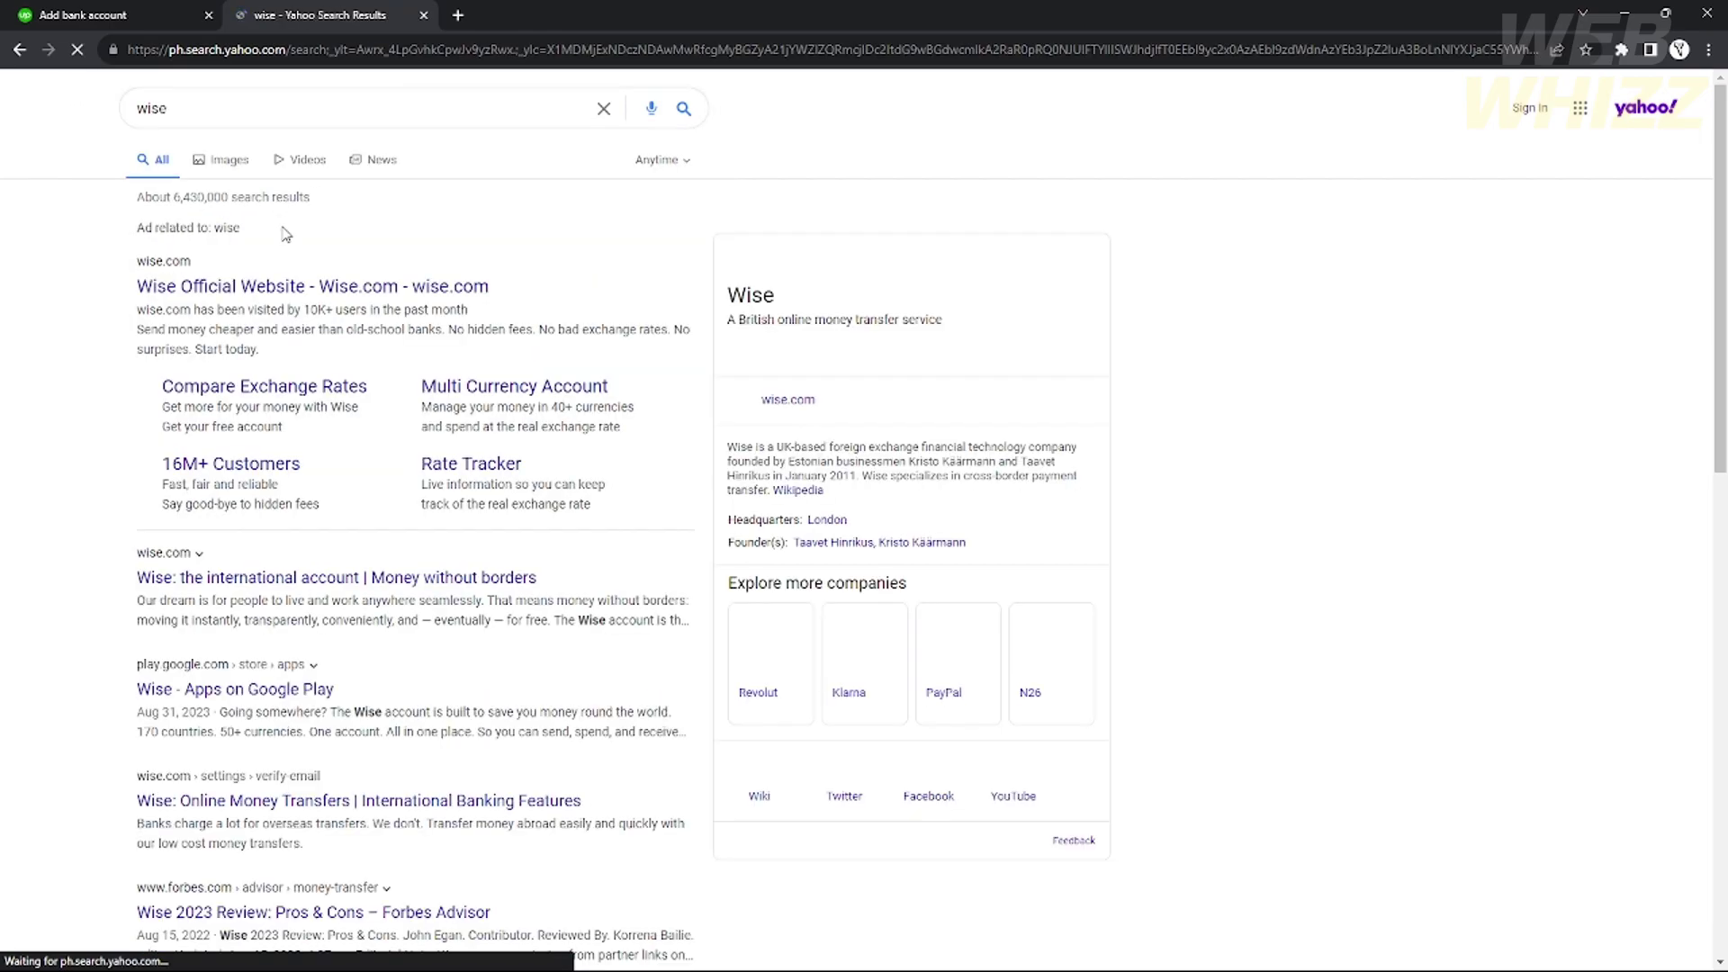
Open the official Wise website from the search results, log in with a Google account, and close the leftover search page.
{"action": "left_click", "coordinate": [288, 300]}
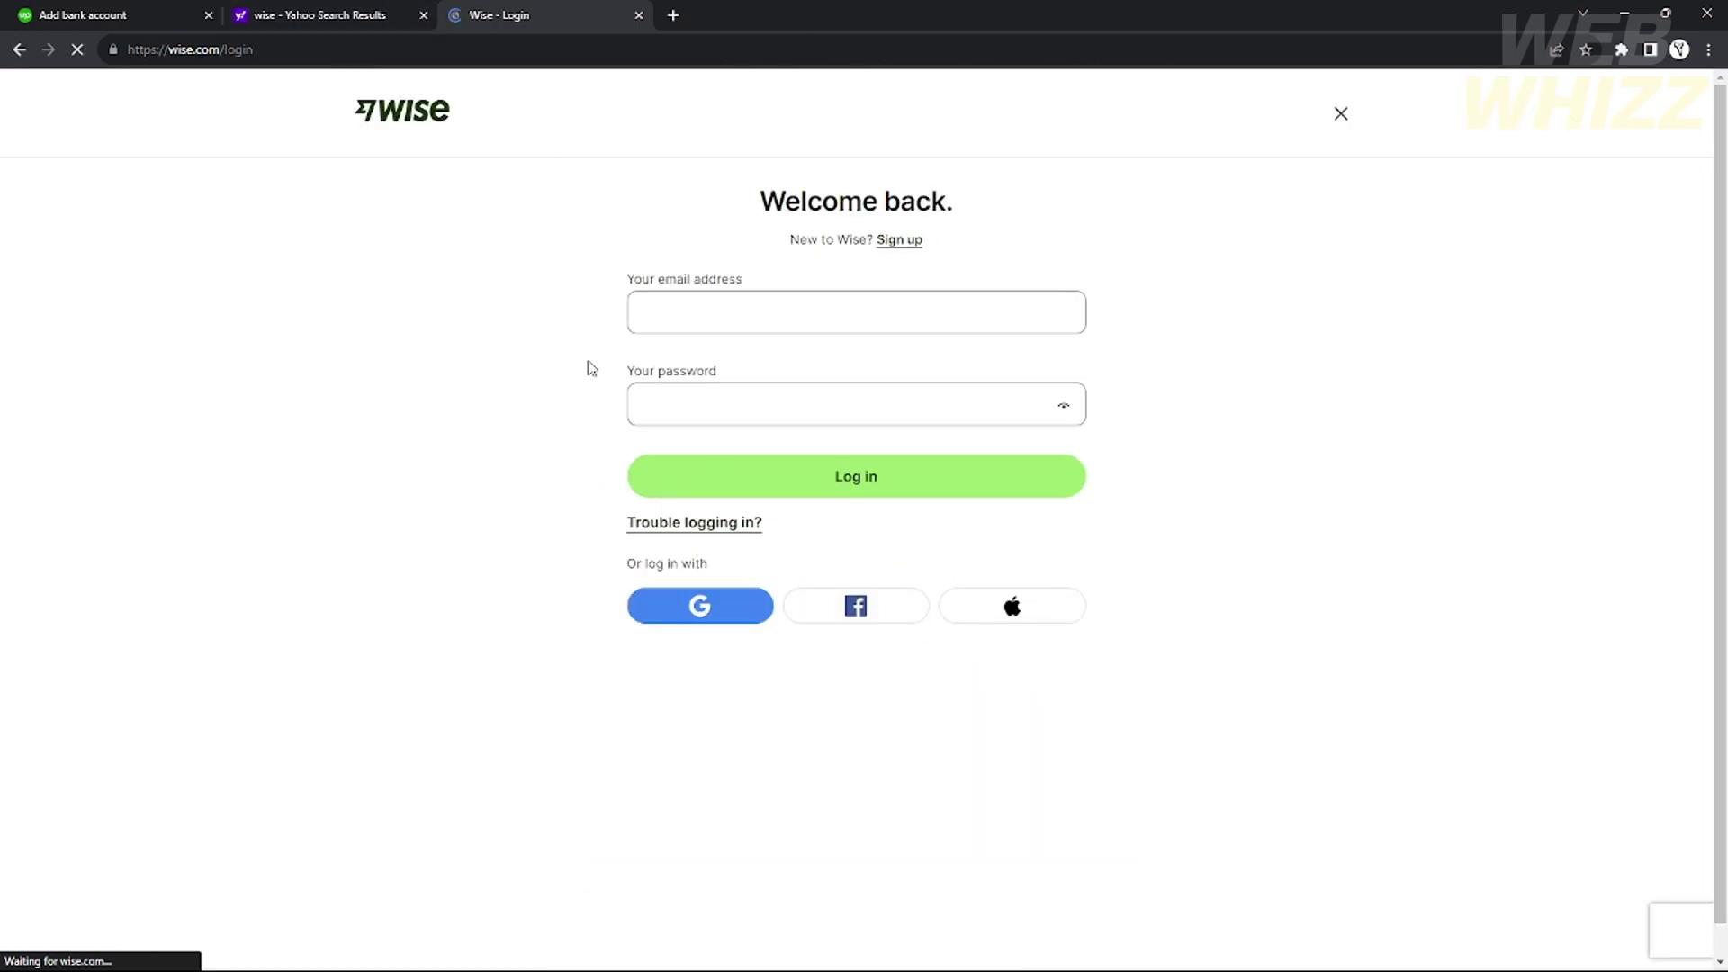
{"action": "left_click", "coordinate": [424, 16]}
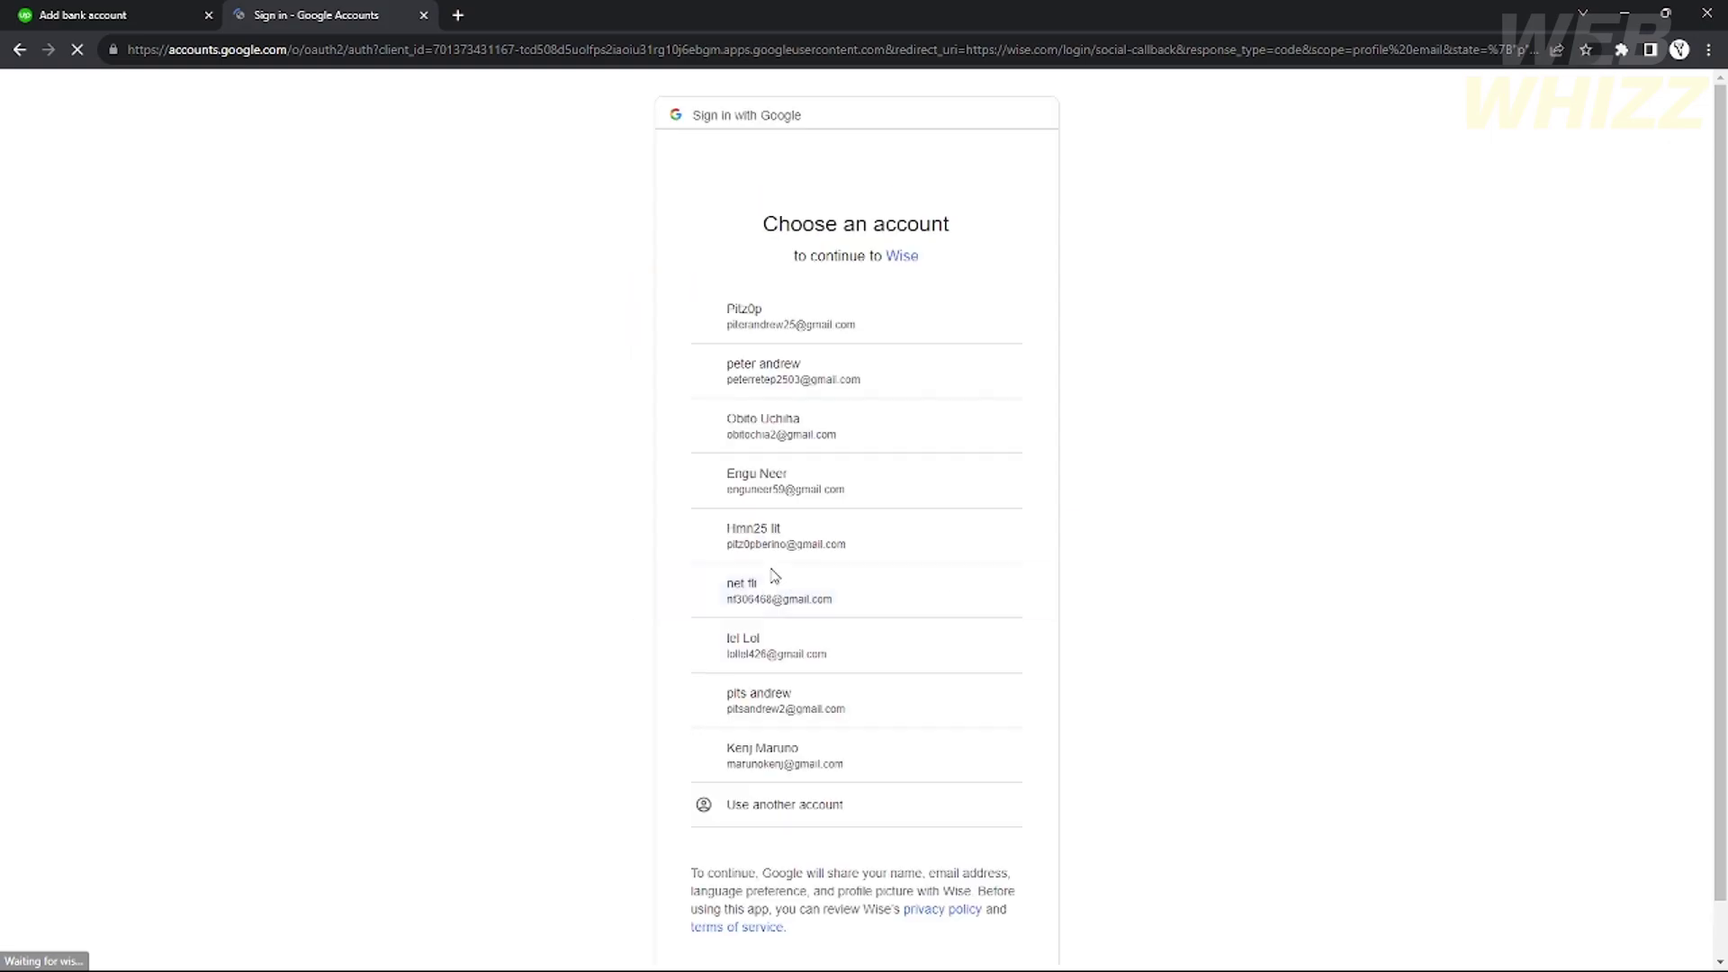
{"action": "left_click", "coordinate": [766, 319]}
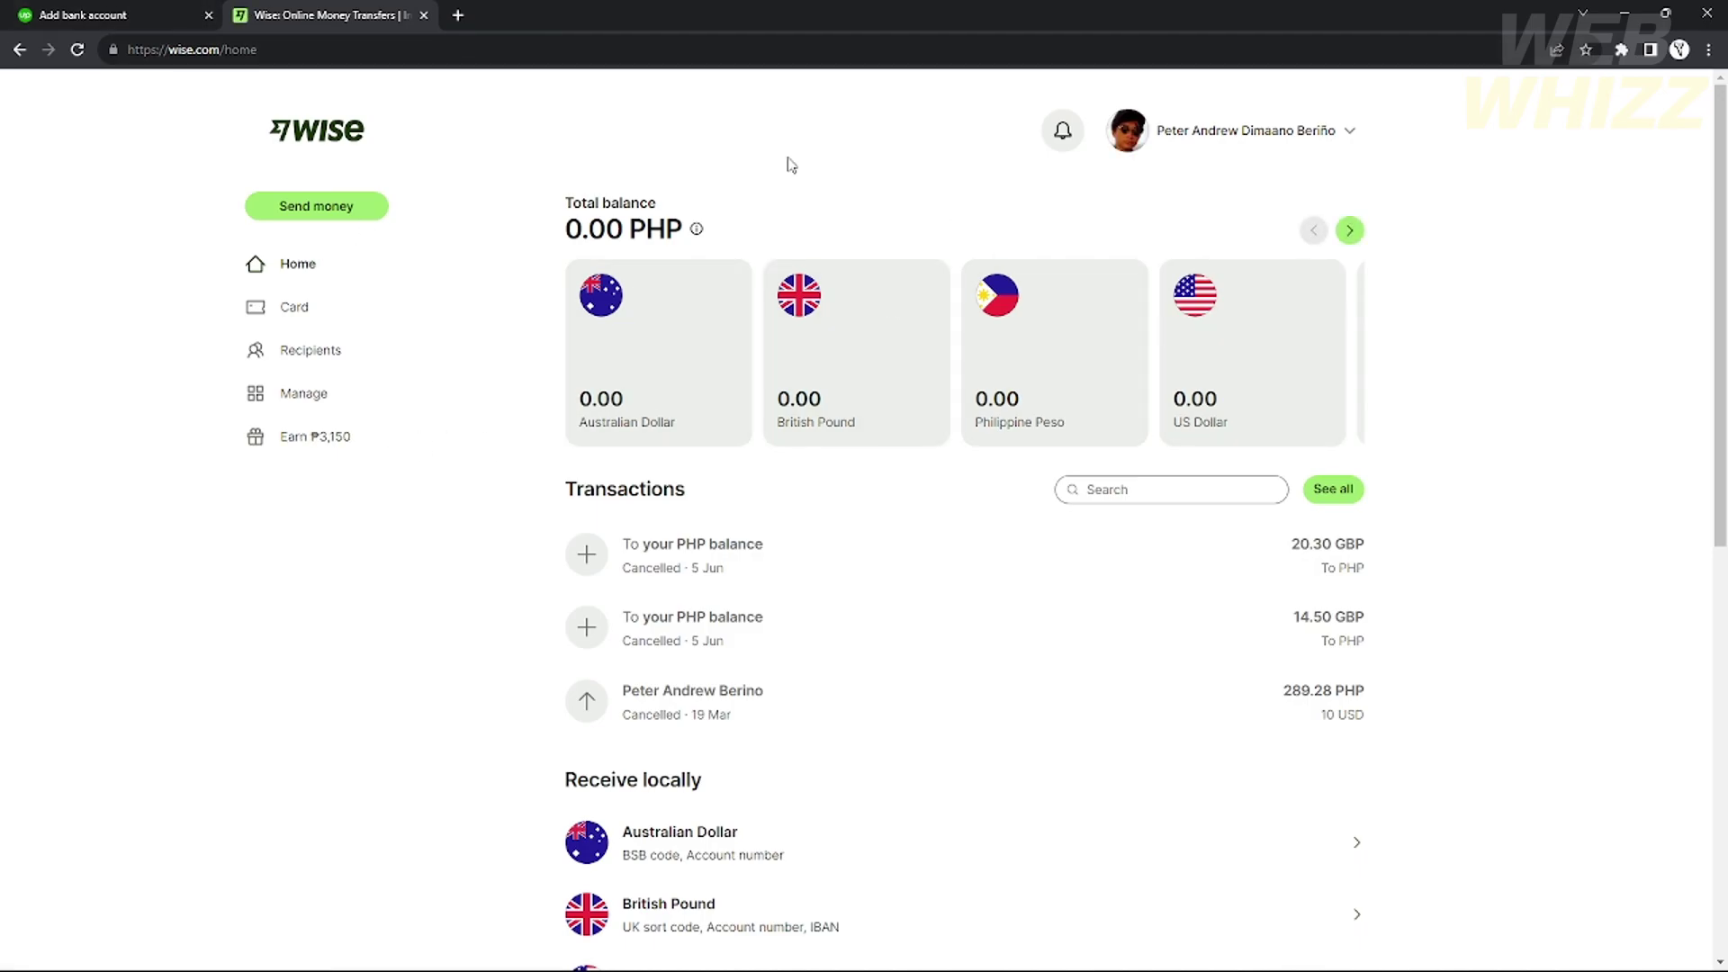
Open the US Dollar balance from the Wise home page and start adding money to it.
{"action": "scroll", "coordinate": [972, 220], "scroll_direction": "down", "scroll_amount": 9}
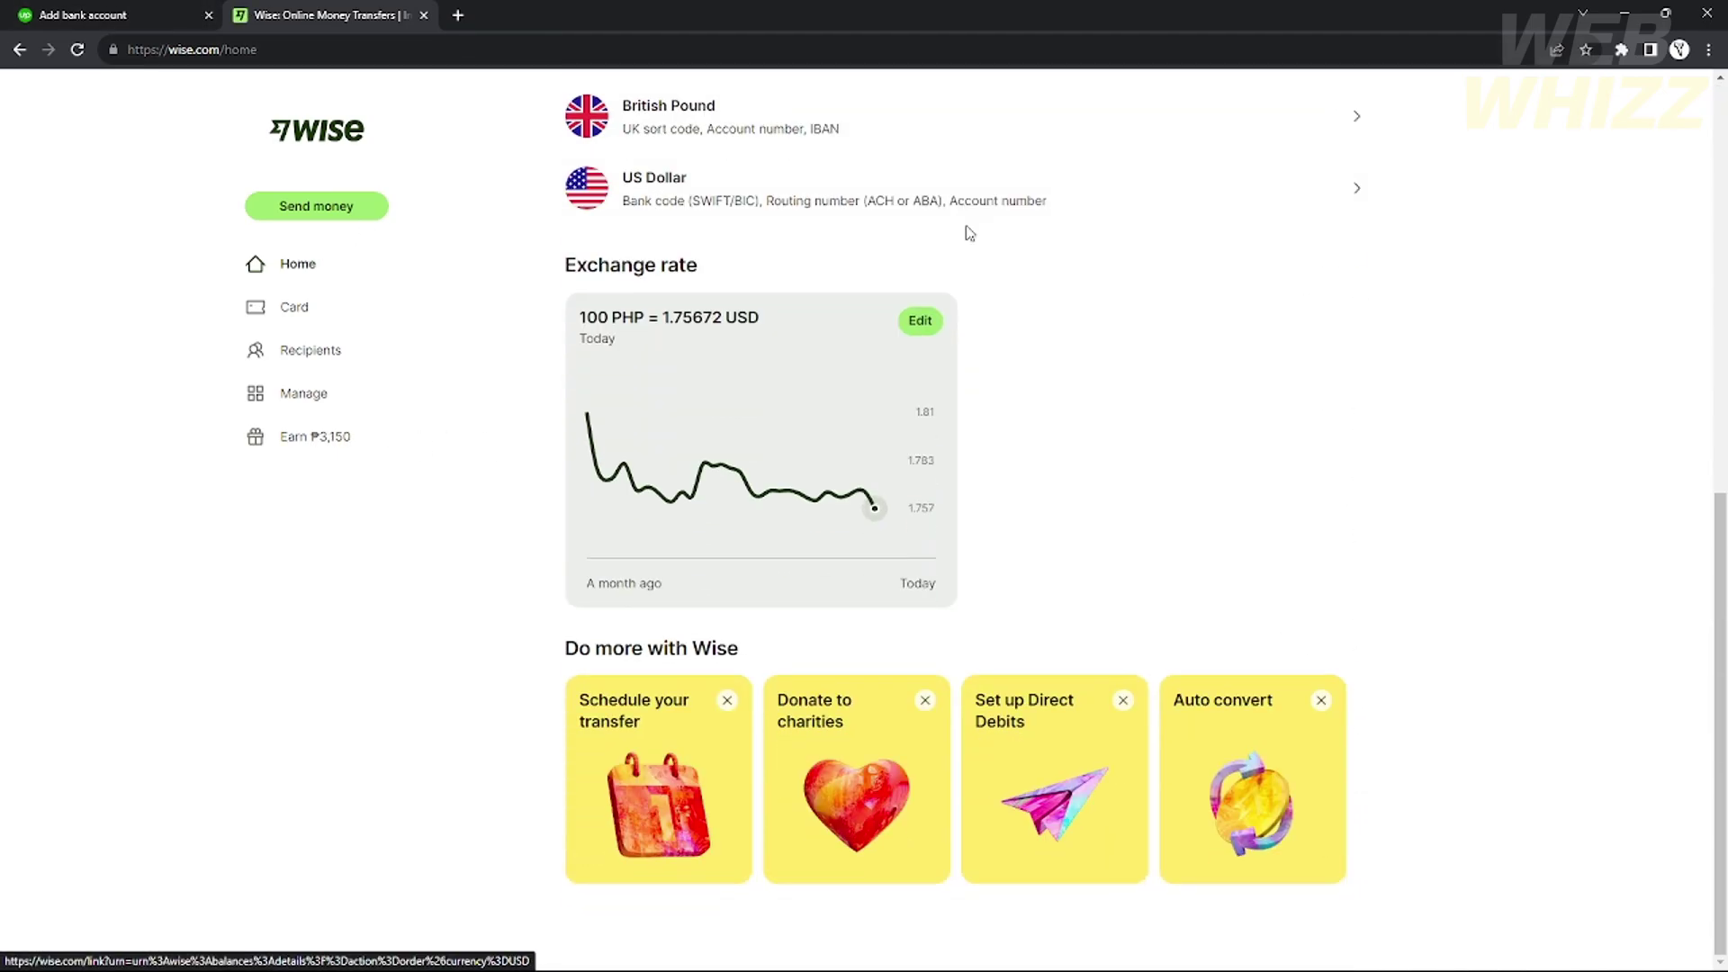
{"action": "scroll", "coordinate": [1086, 464], "scroll_direction": "up", "scroll_amount": 4}
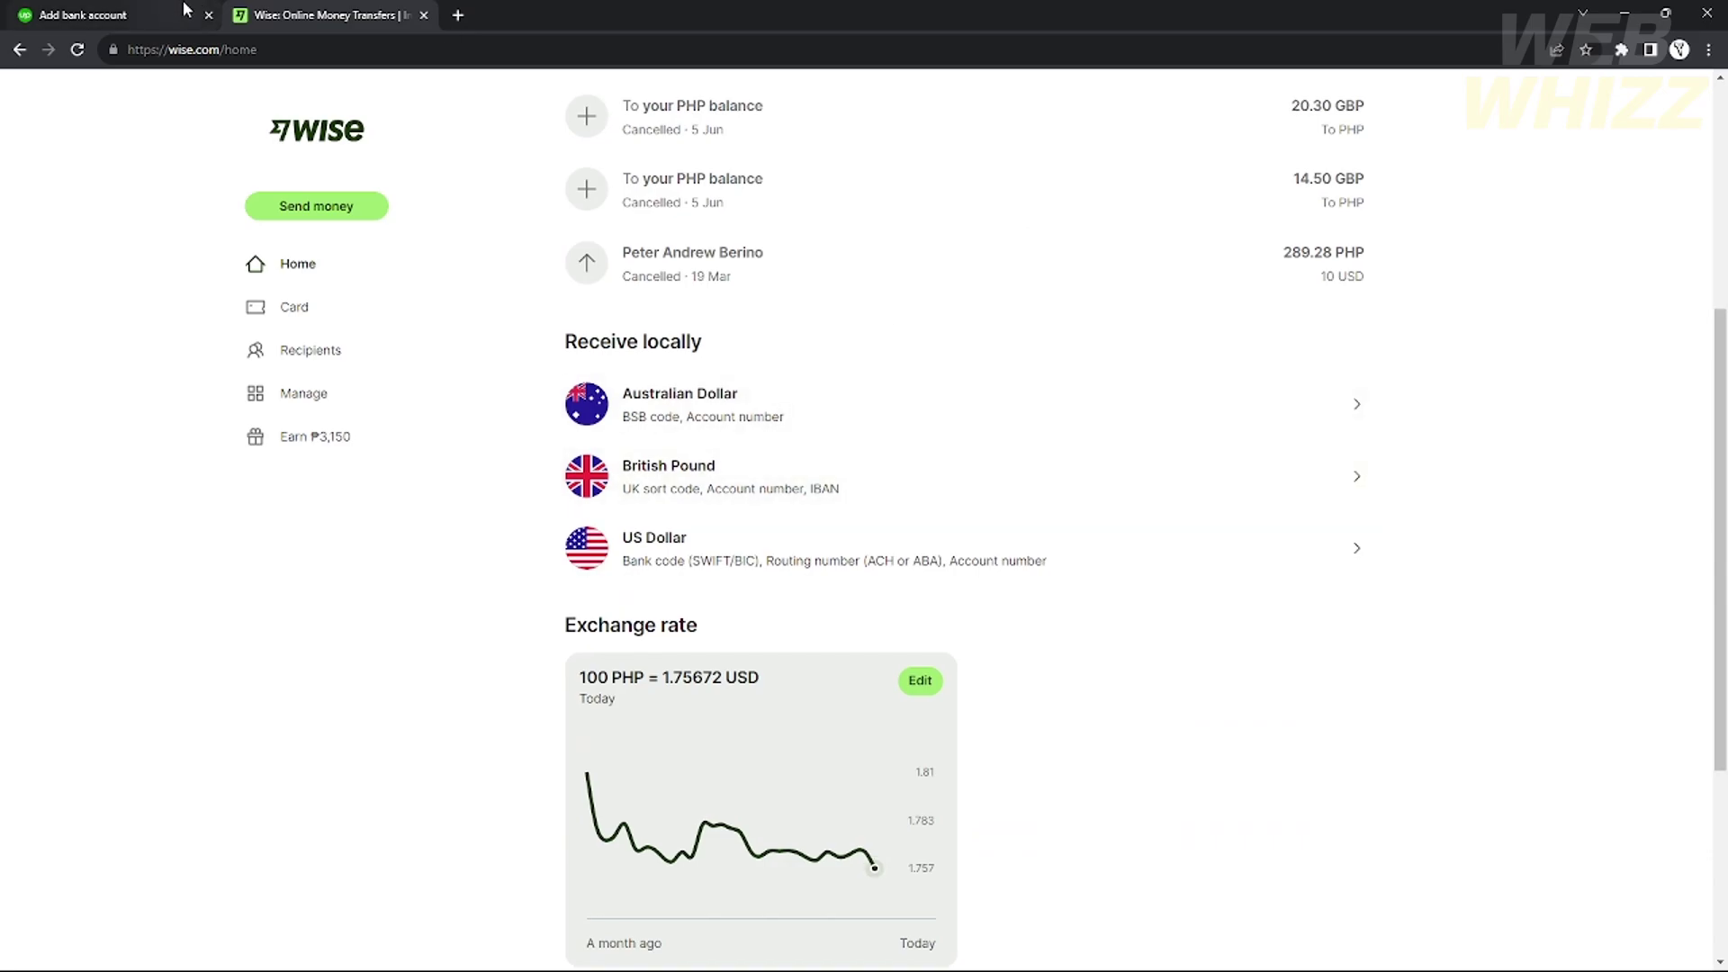
{"action": "left_click", "coordinate": [135, 15]}
{"action": "left_click", "coordinate": [315, 15]}
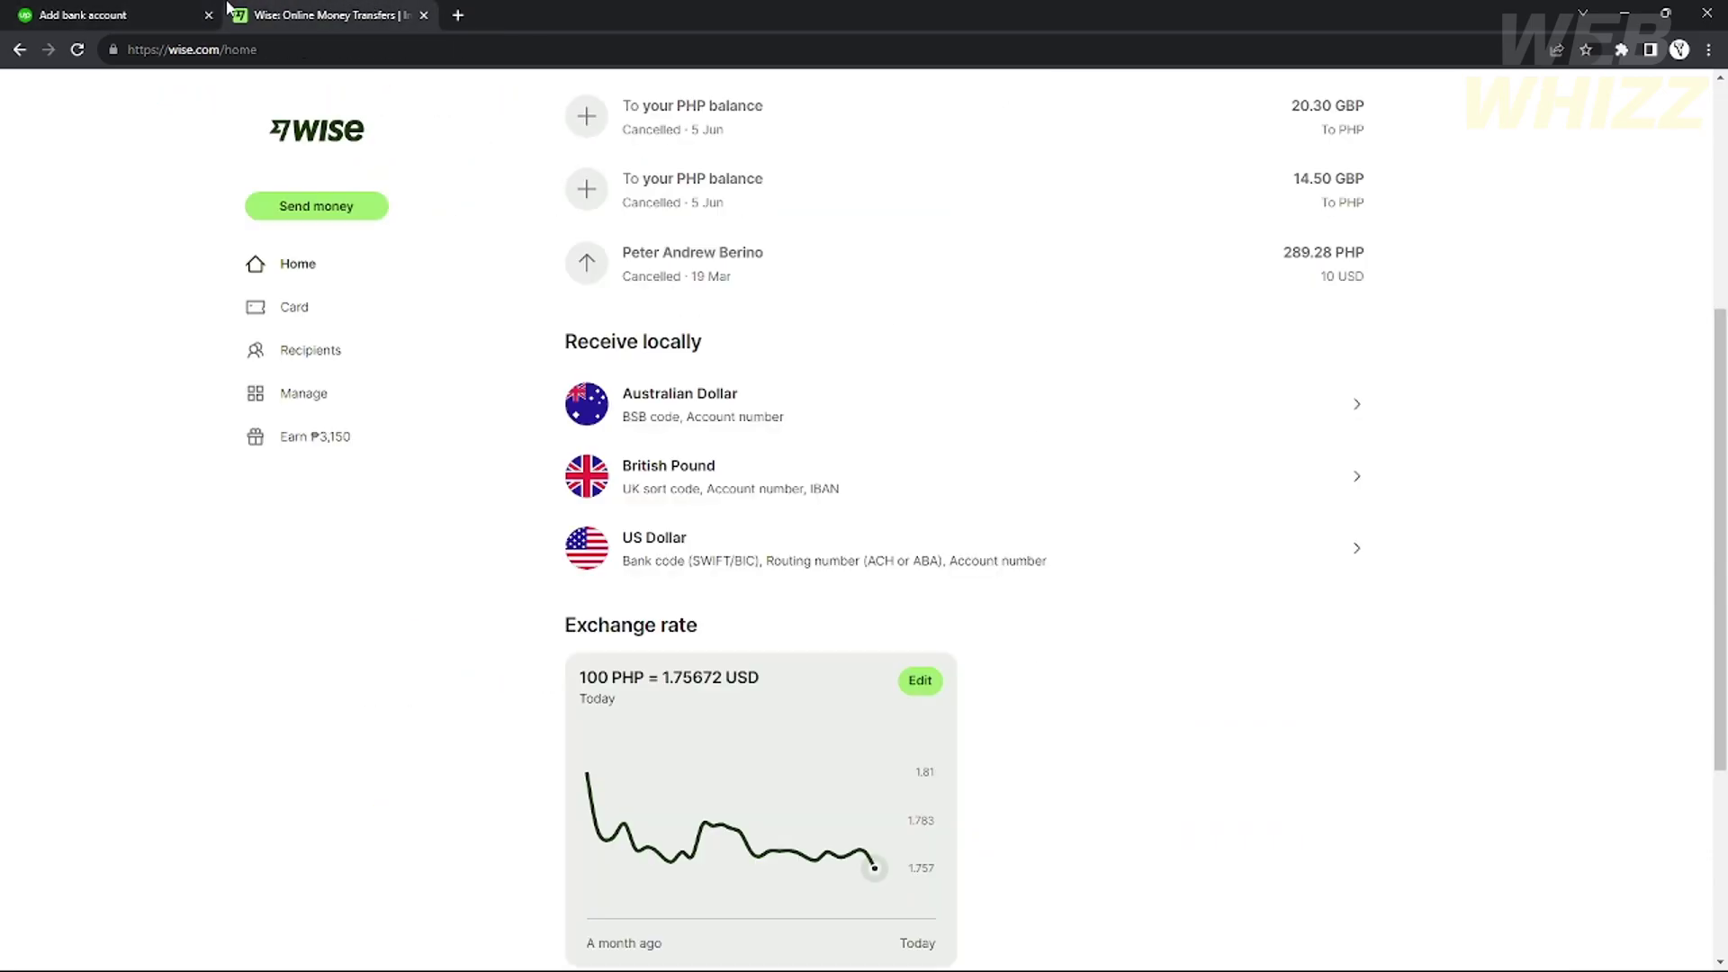
{"action": "scroll", "coordinate": [57, 300], "scroll_direction": "up", "scroll_amount": 5}
{"action": "scroll", "coordinate": [720, 639], "scroll_direction": "down", "scroll_amount": 2}
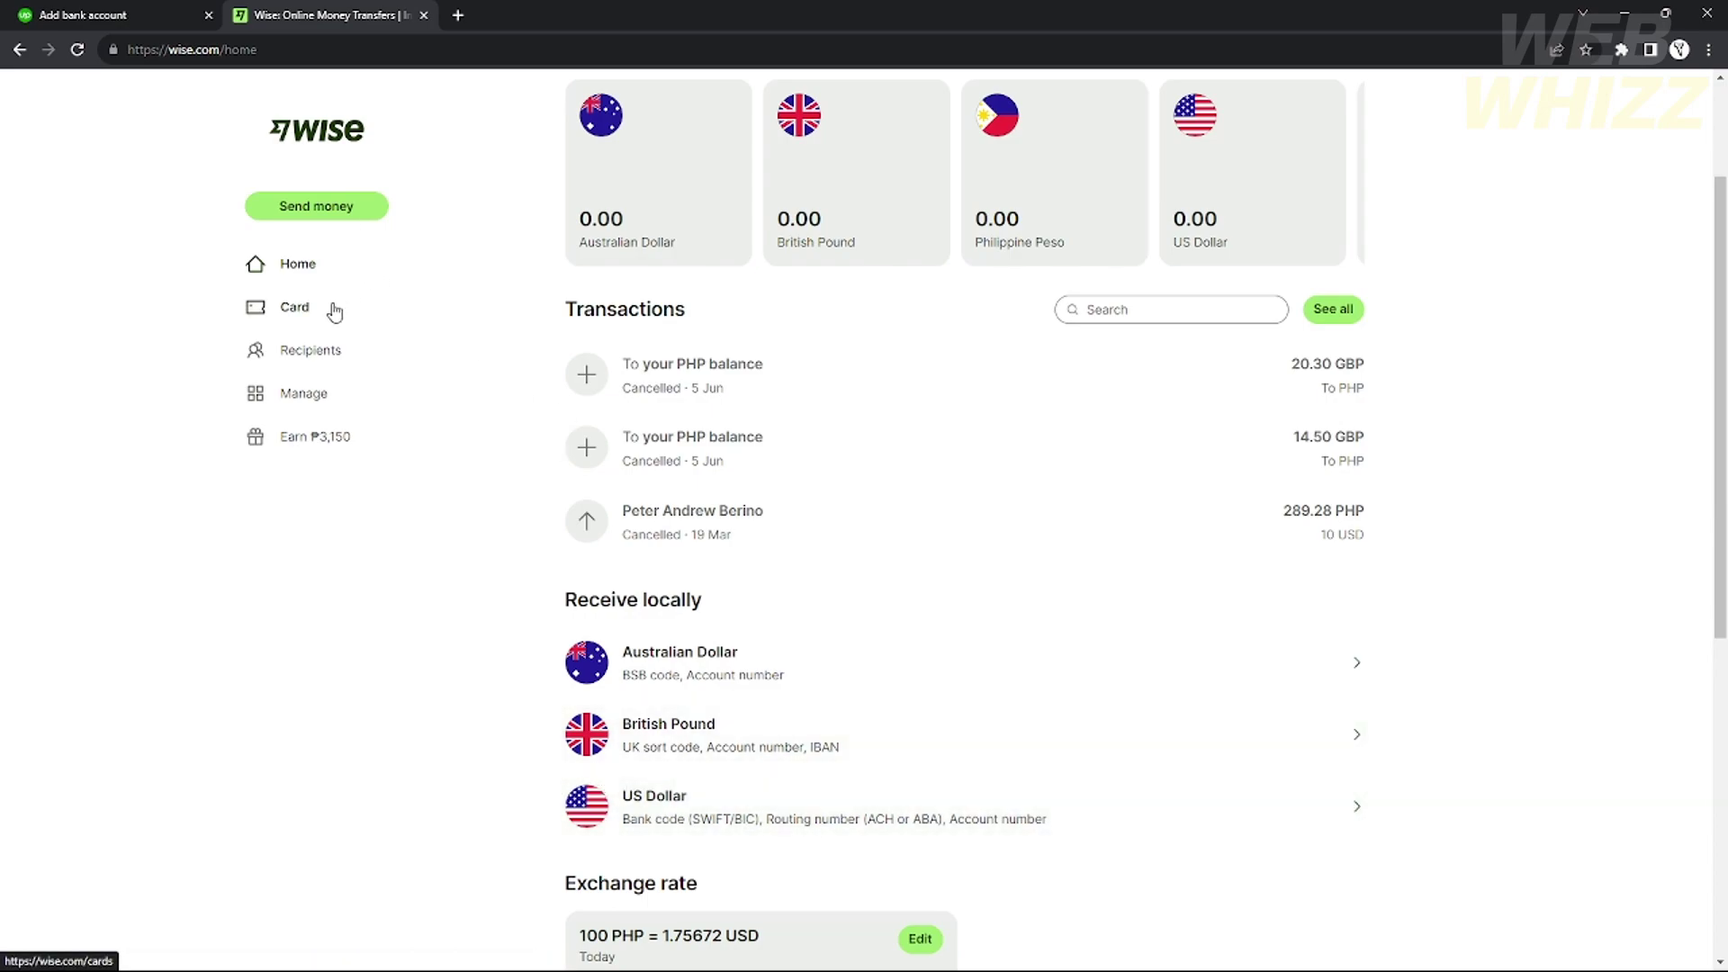
{"action": "scroll", "coordinate": [529, 409], "scroll_direction": "up", "scroll_amount": 2}
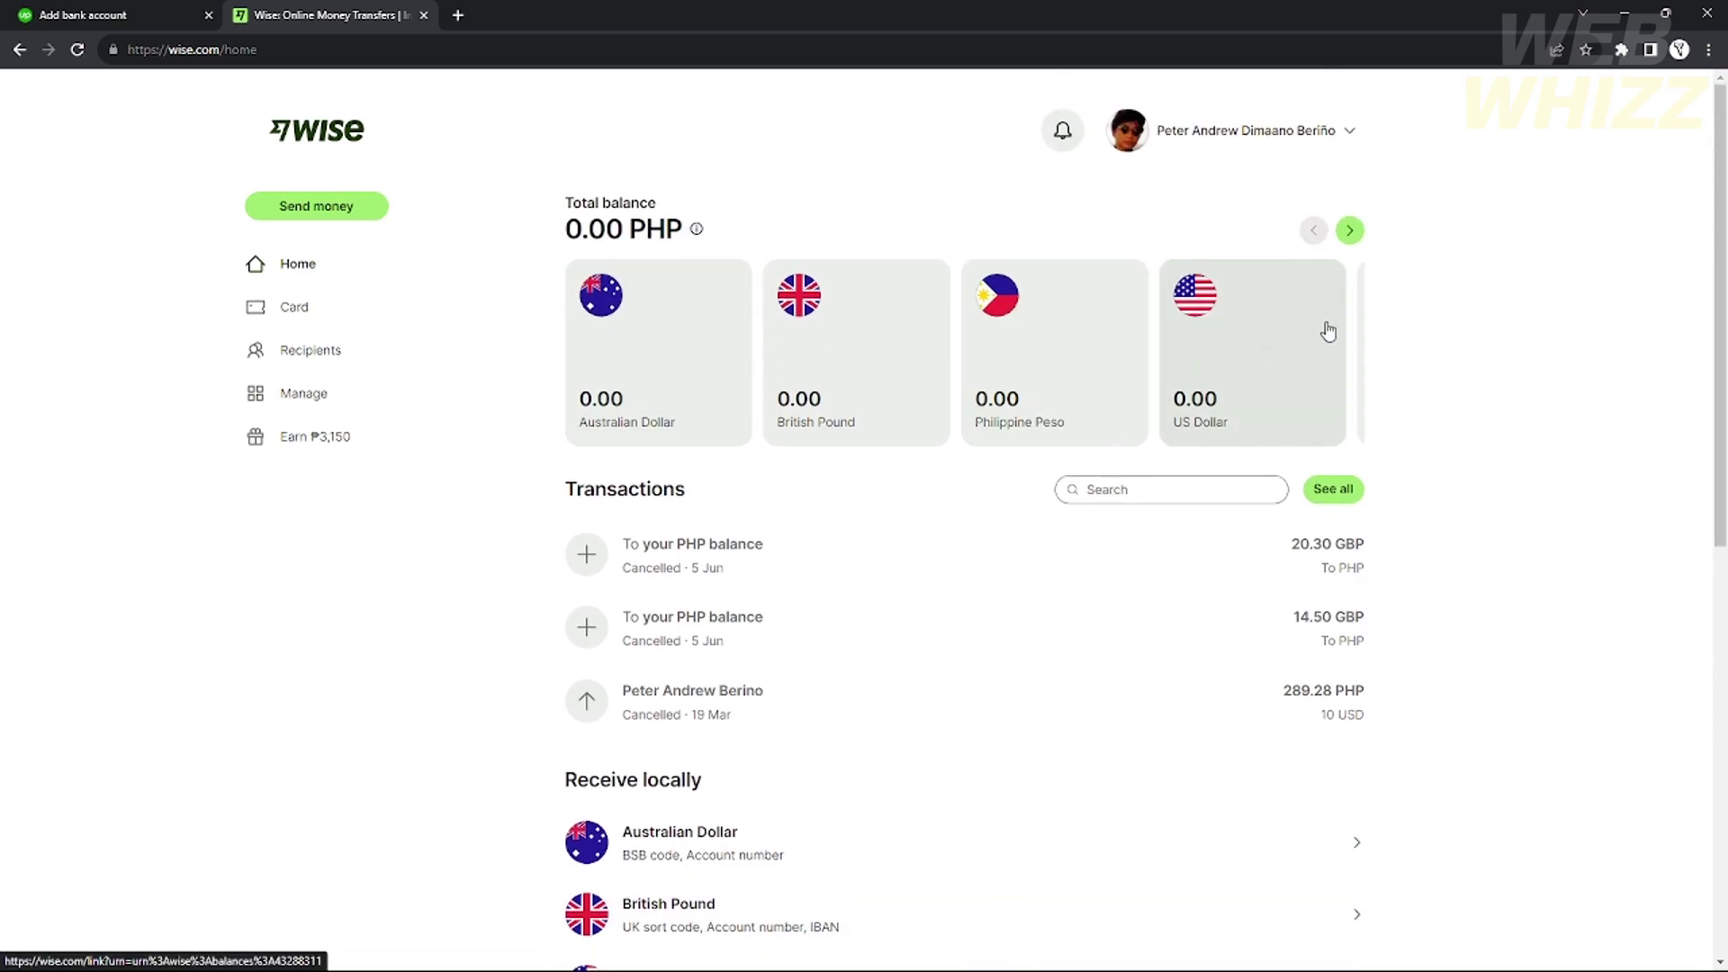
{"action": "left_click", "coordinate": [1224, 368]}
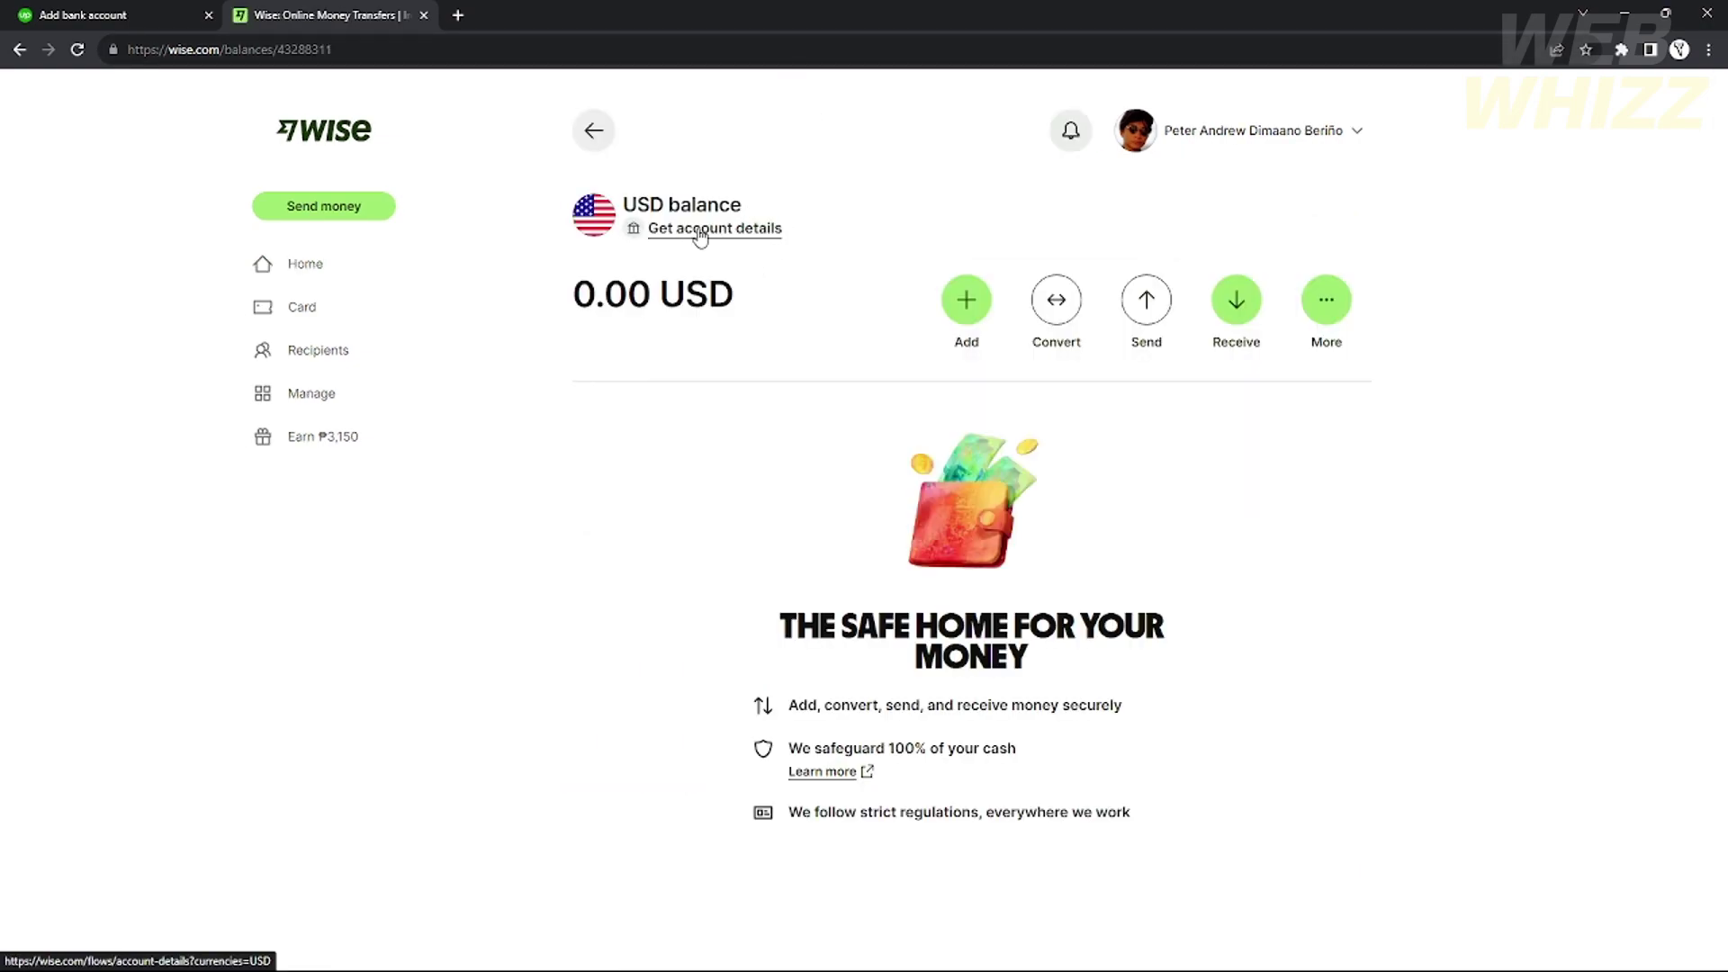
{"action": "left_click", "coordinate": [969, 317]}
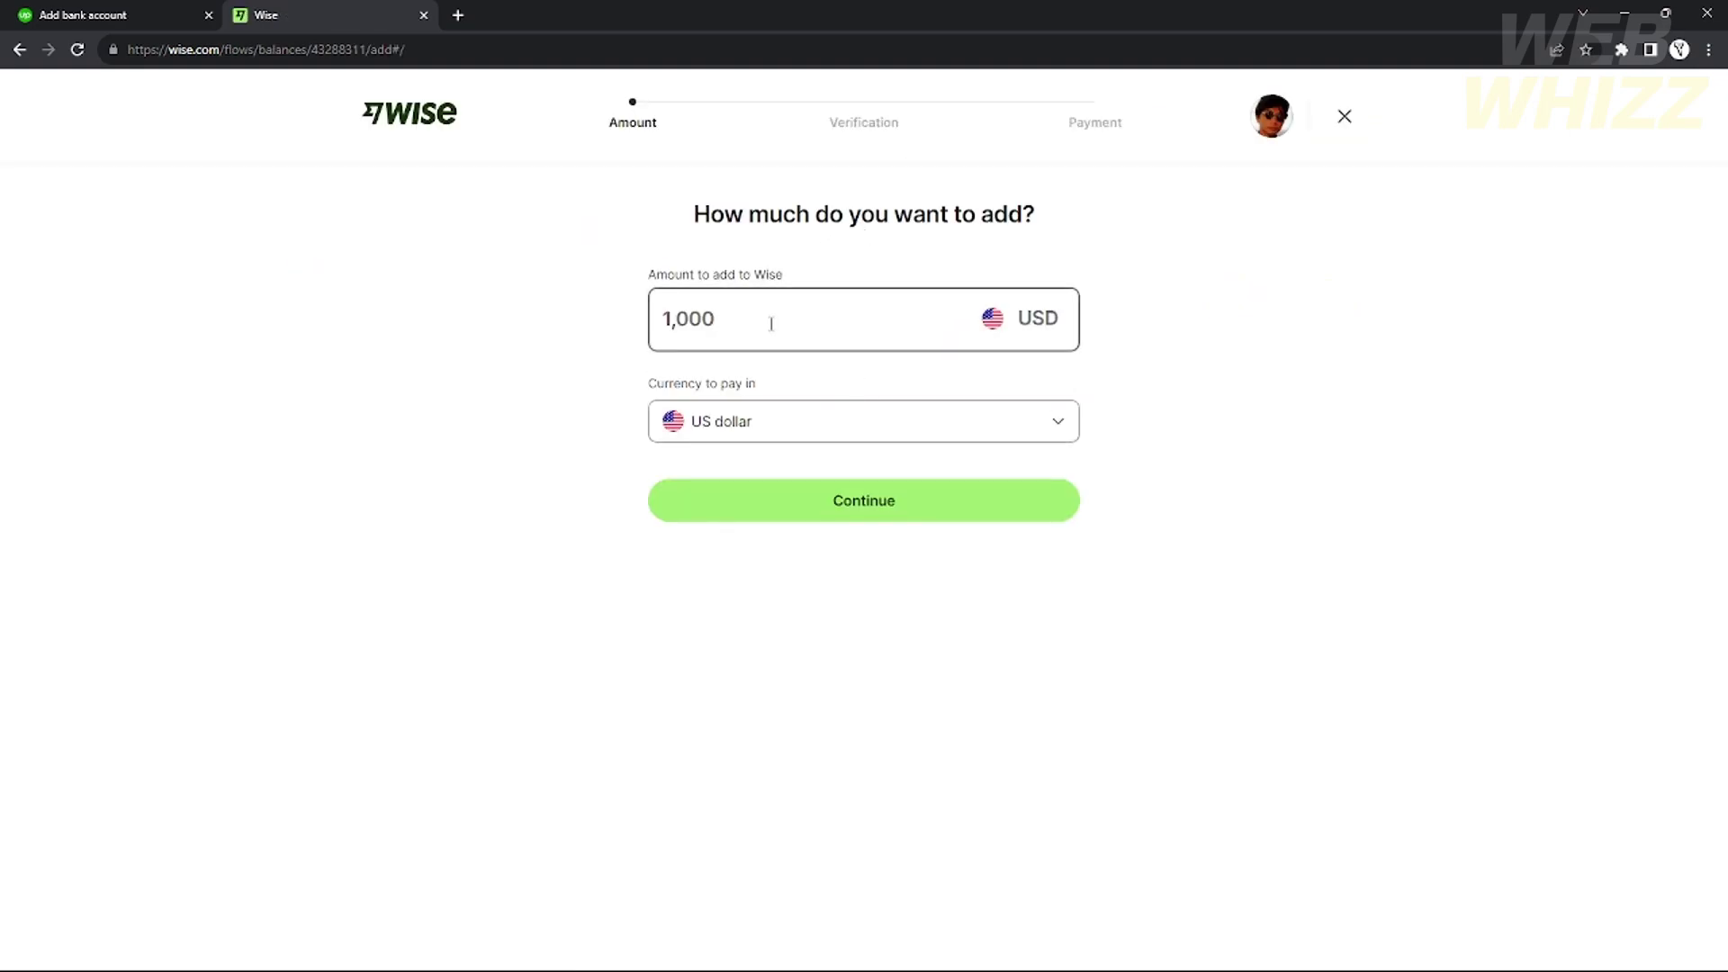
Set the amount to add to the Wise balance to 10 USD and continue to verification.
{"action": "left_click", "coordinate": [773, 324]}
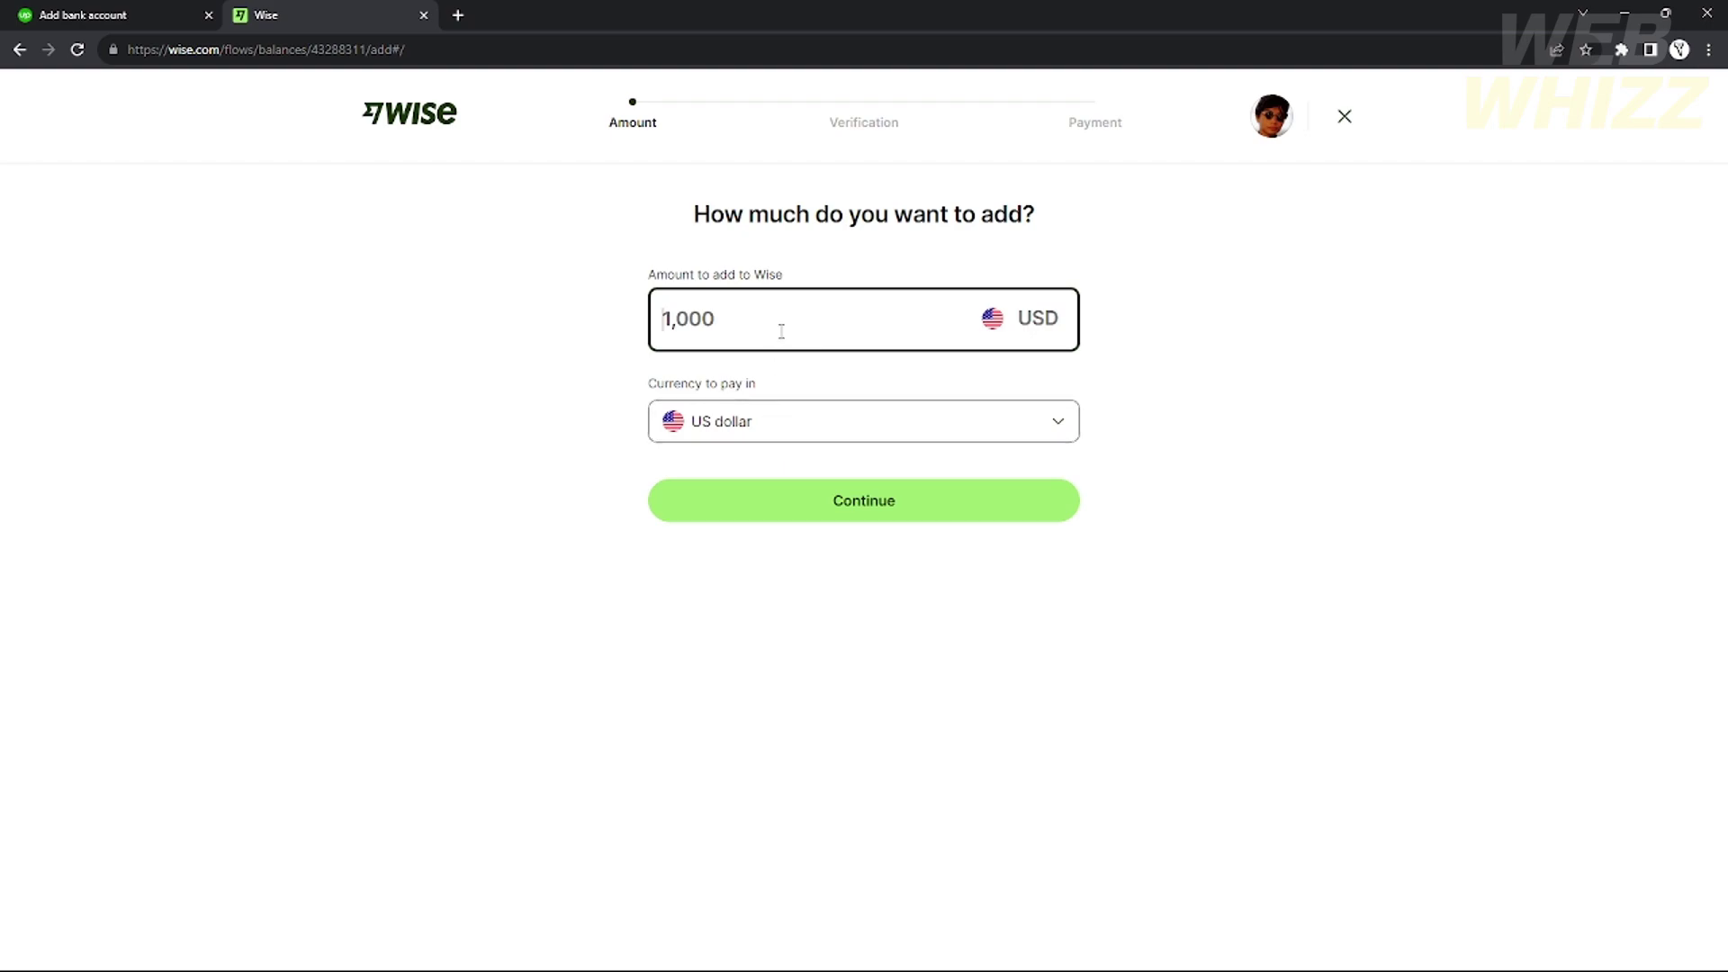
{"action": "left_click", "coordinate": [851, 520]}
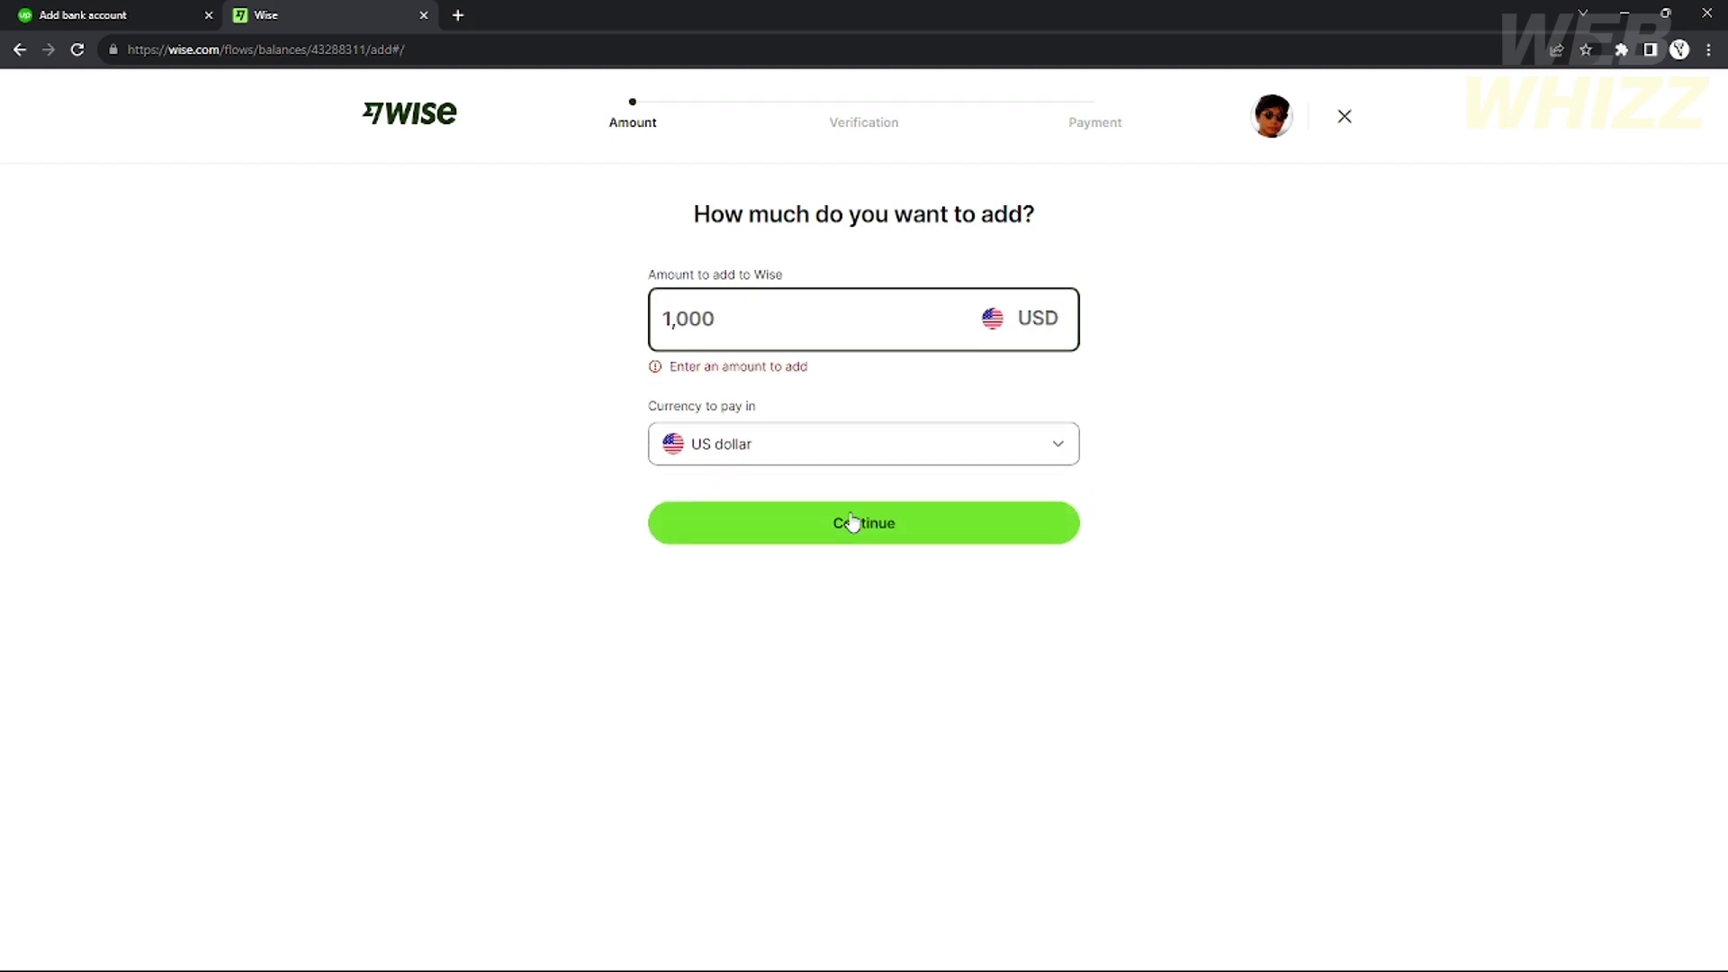
{"action": "left_click", "coordinate": [756, 305]}
{"action": "type", "text": "10"}
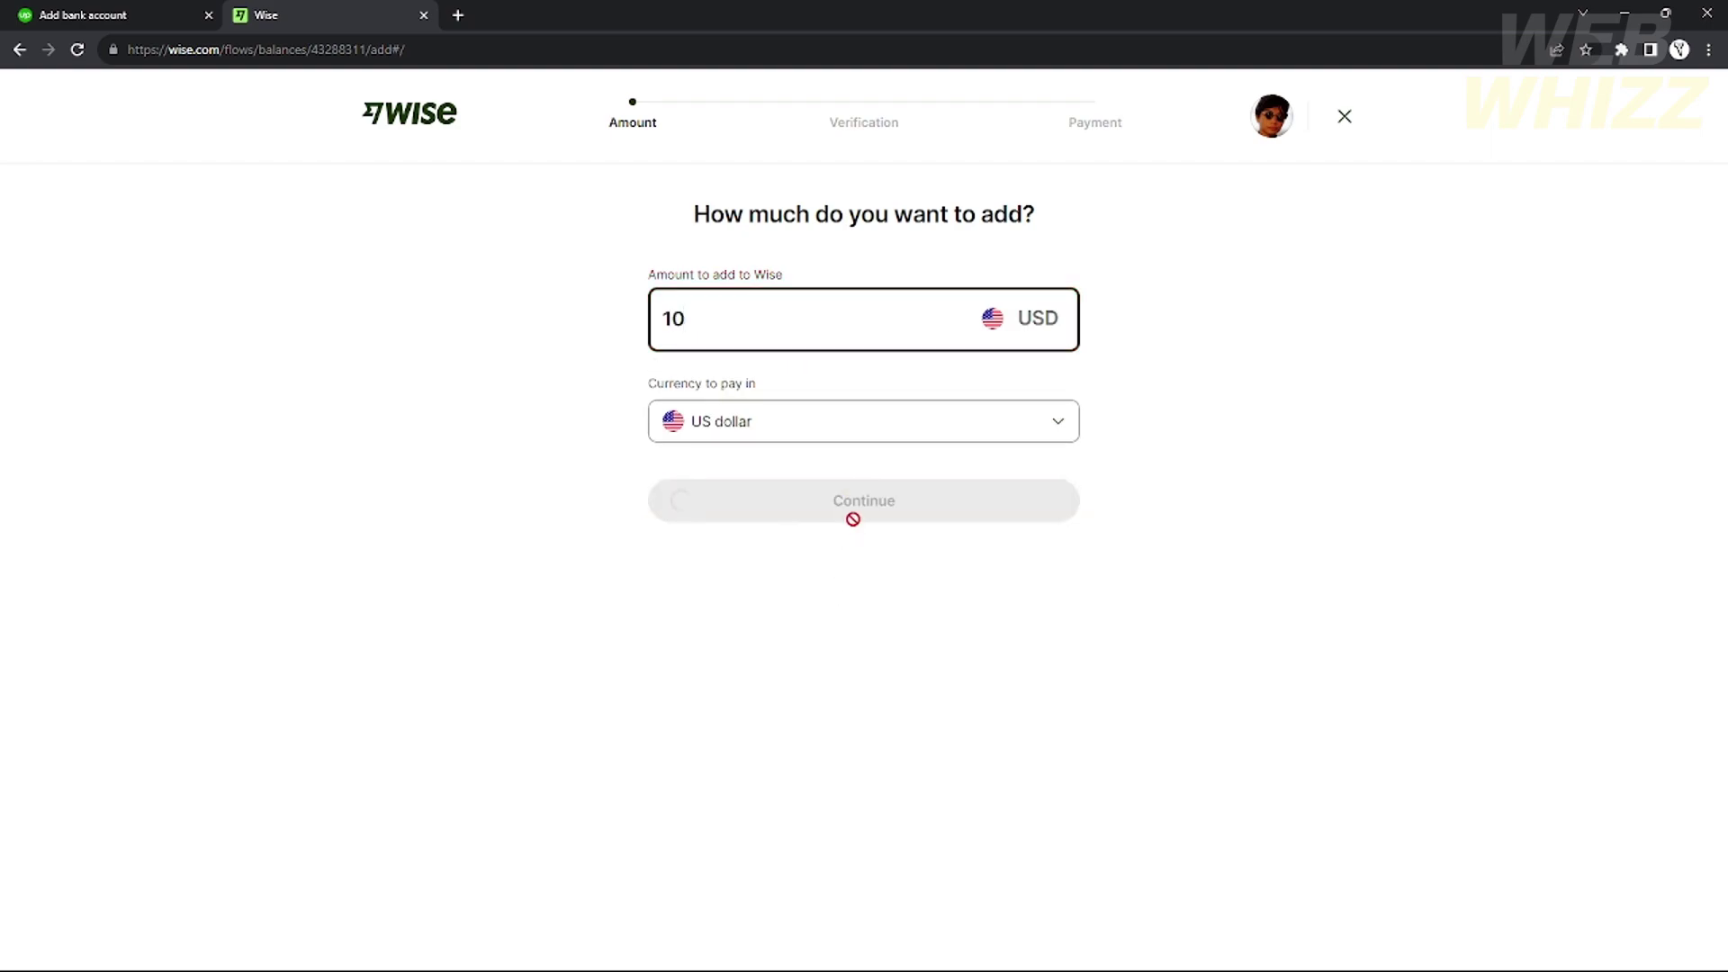
{"action": "left_click", "coordinate": [851, 502]}
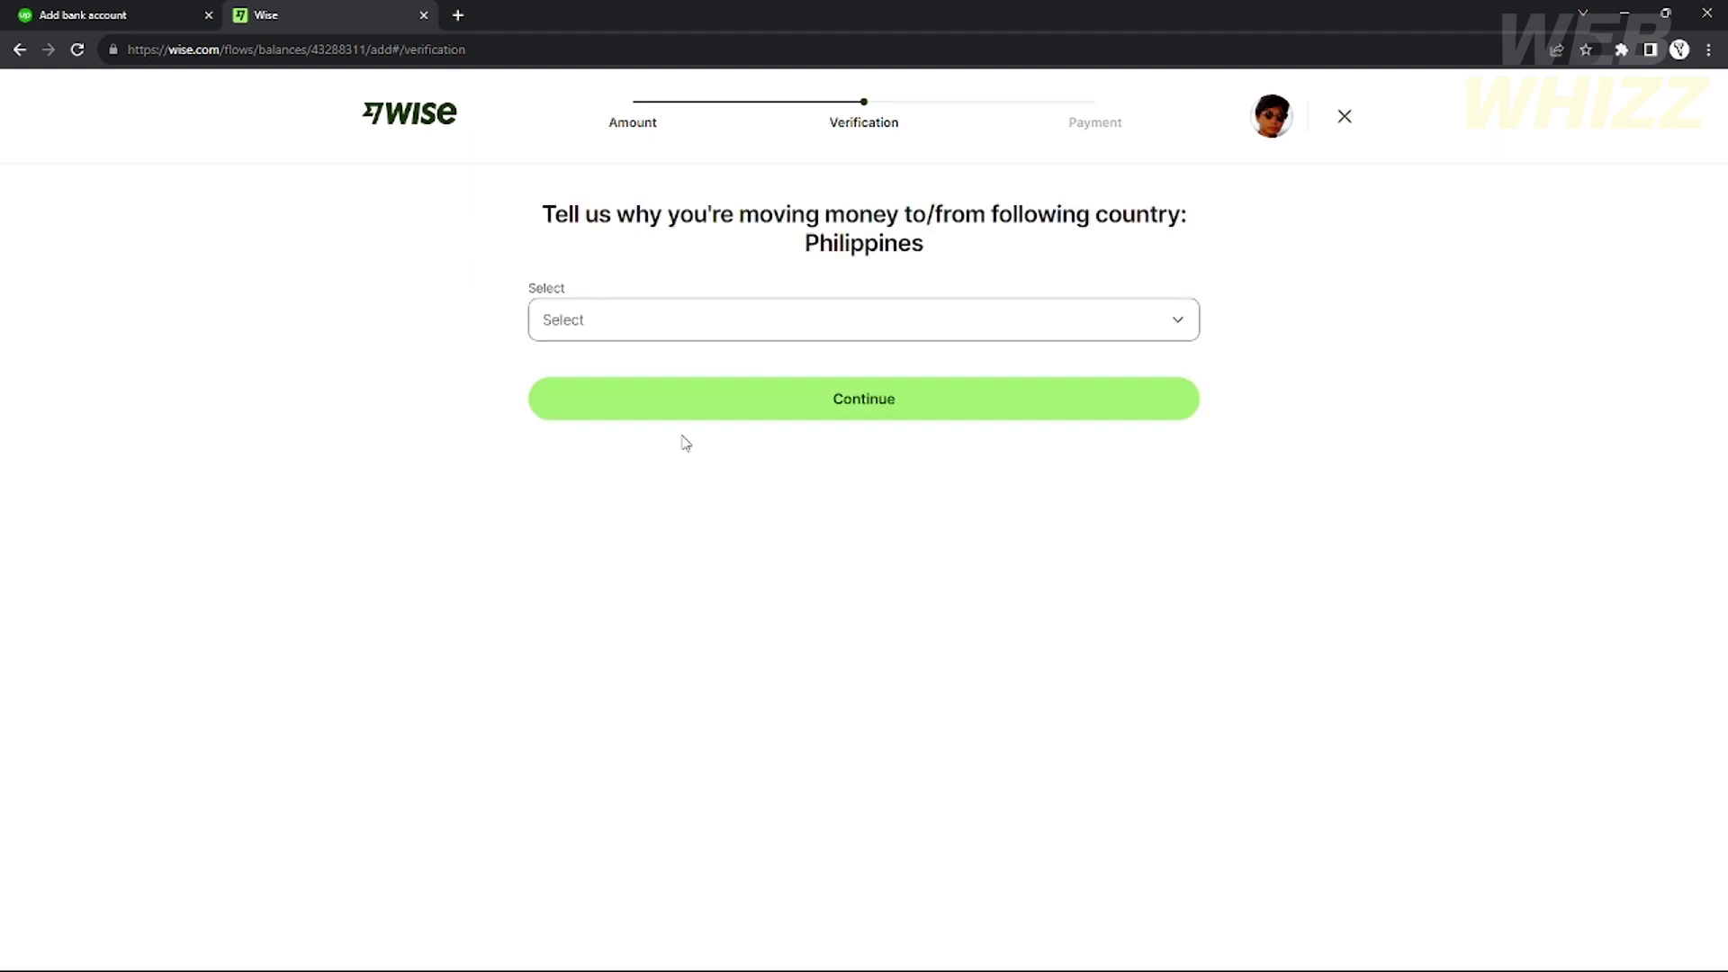
Give sending money to friends or family as the transfer reason, continue to the payment options, and exit the add-money flow.
{"action": "left_click", "coordinate": [745, 326]}
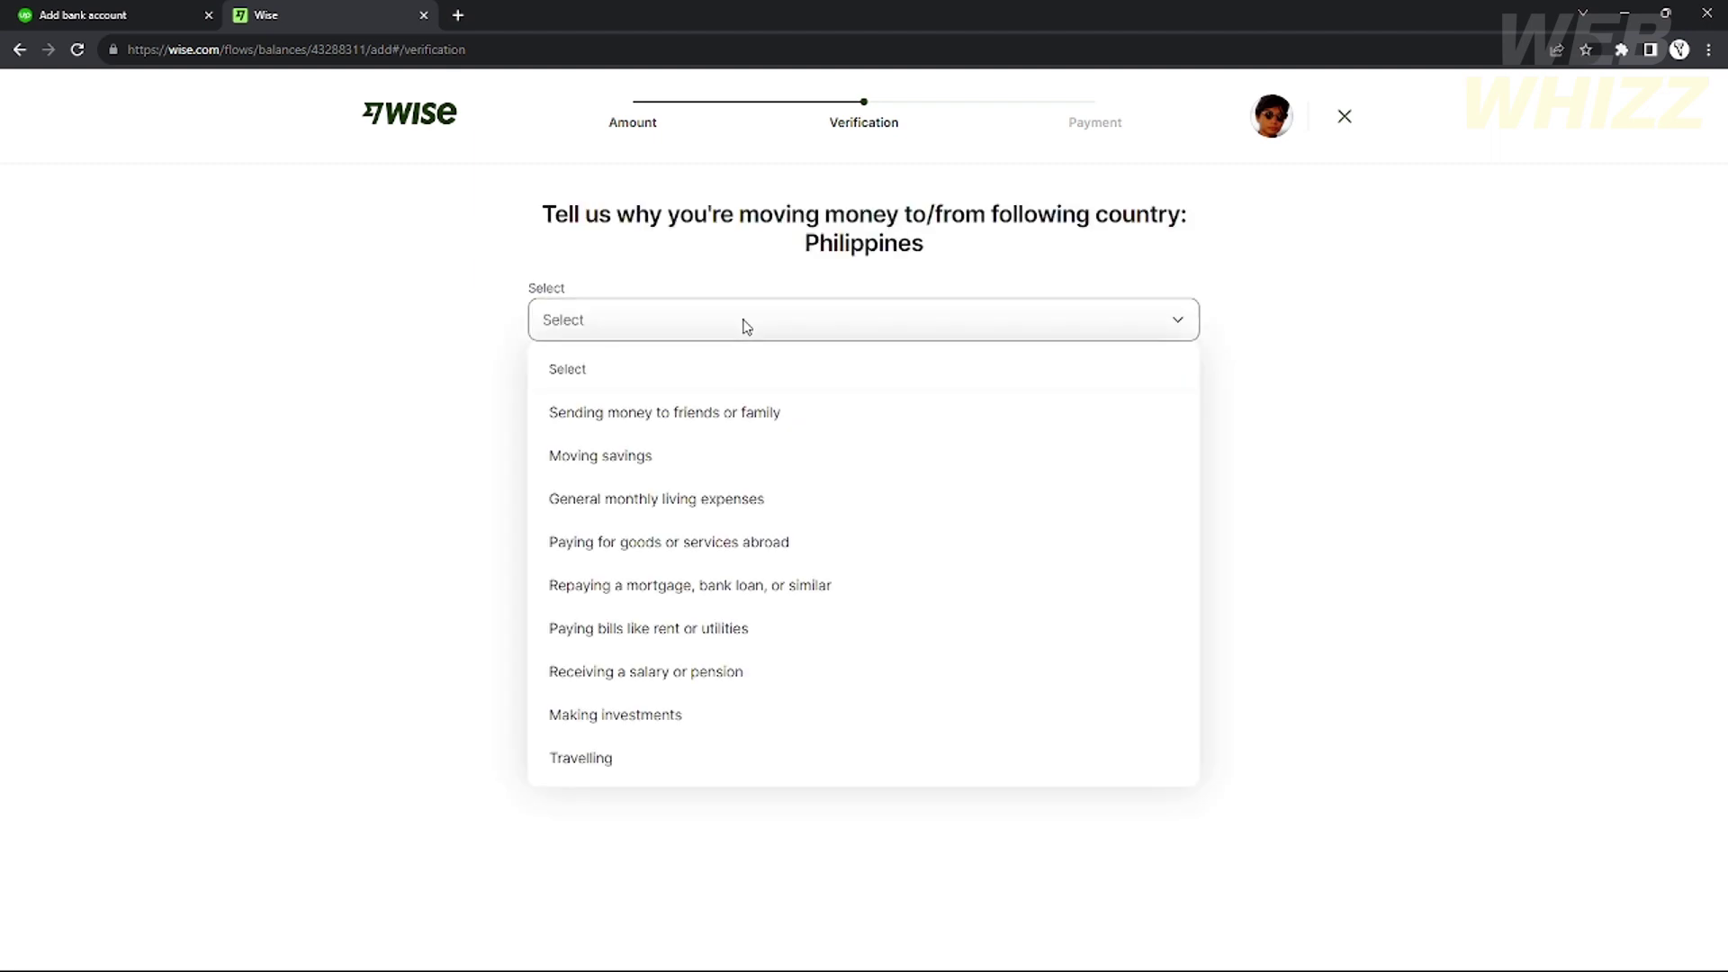
{"action": "left_click", "coordinate": [701, 426]}
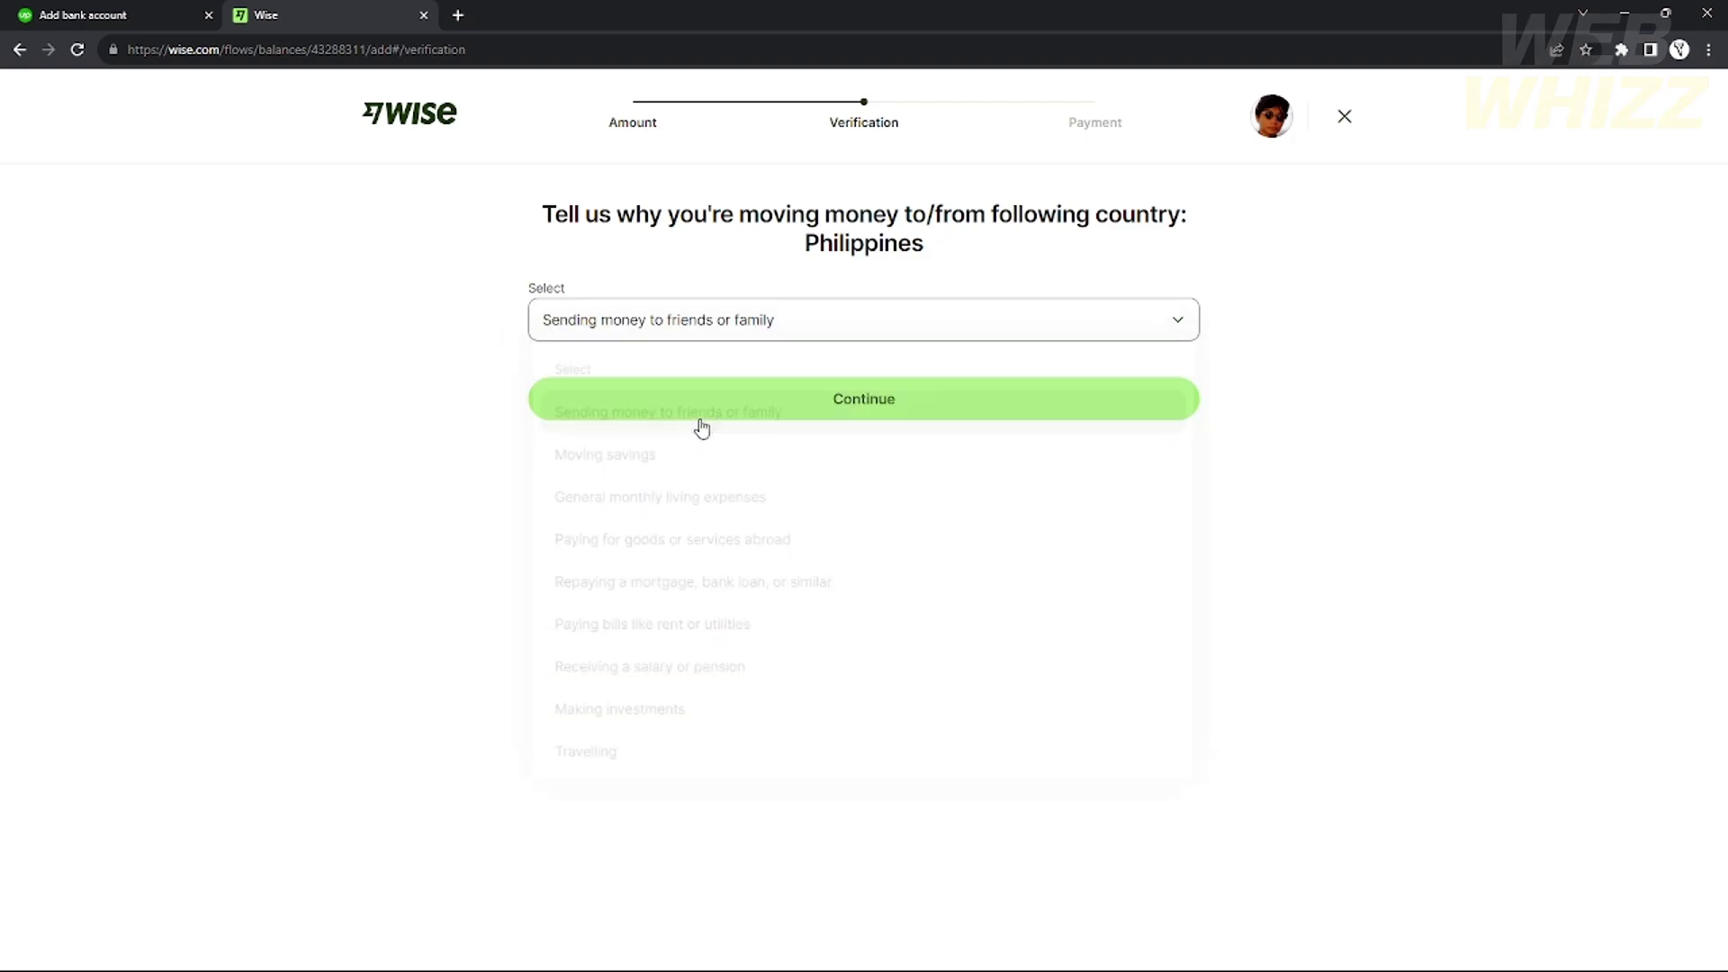
{"action": "left_click", "coordinate": [975, 401]}
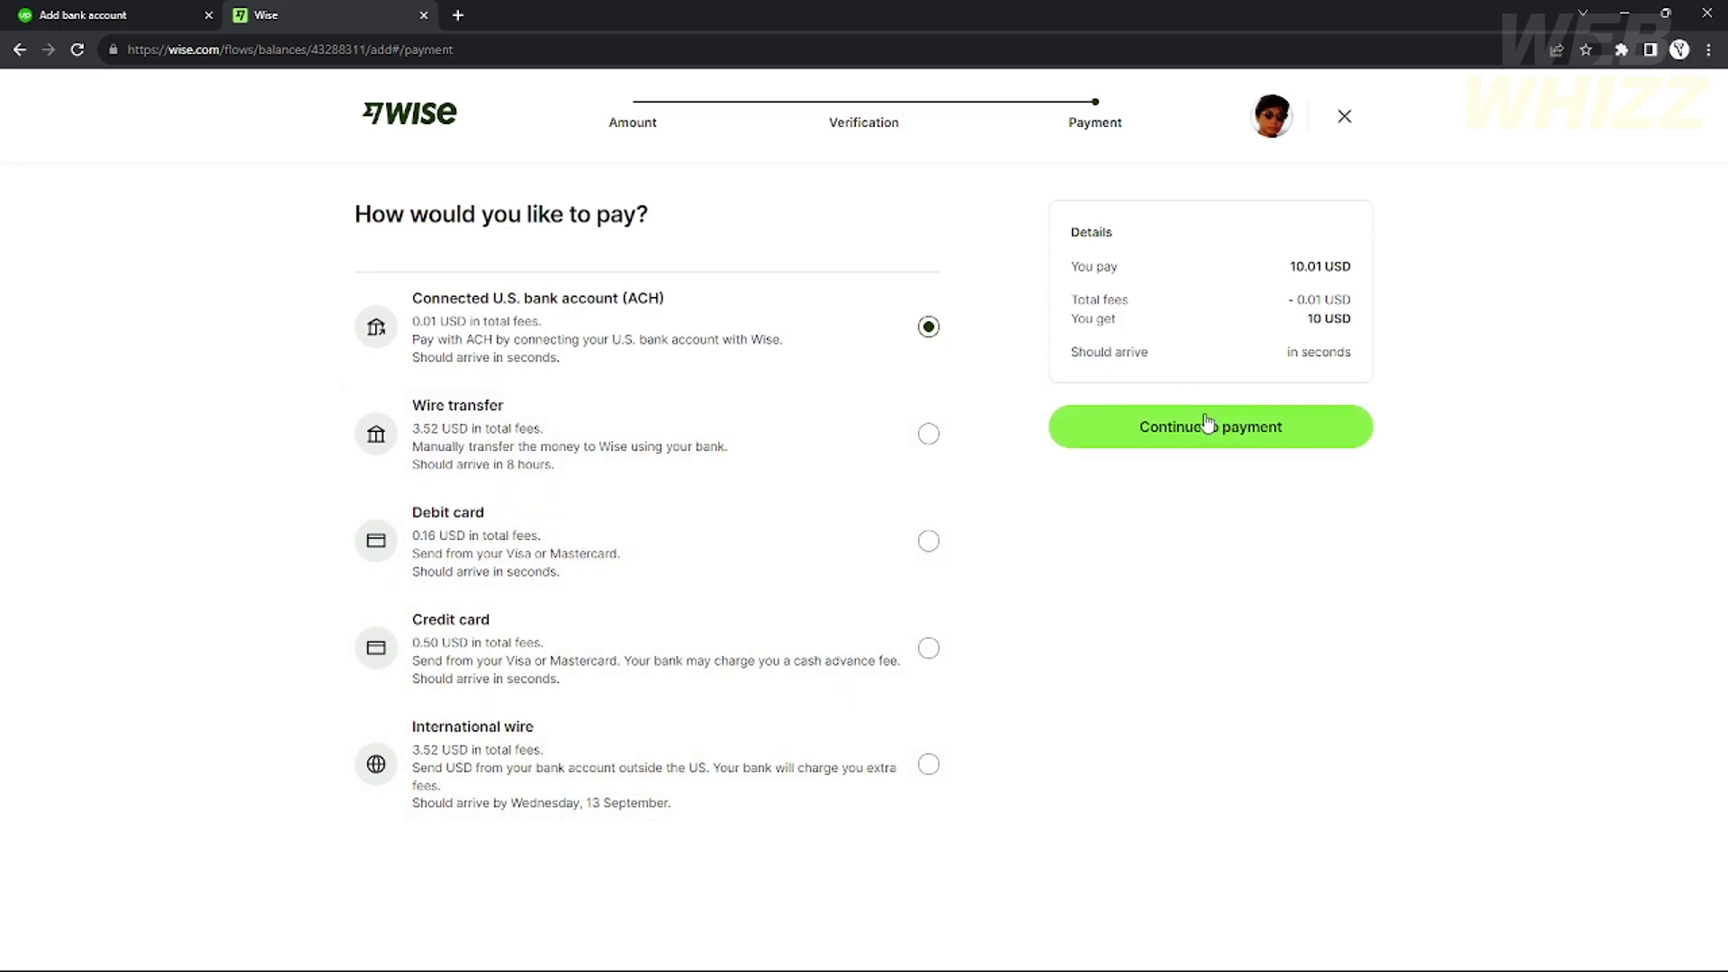
{"action": "left_click", "coordinate": [1345, 118]}
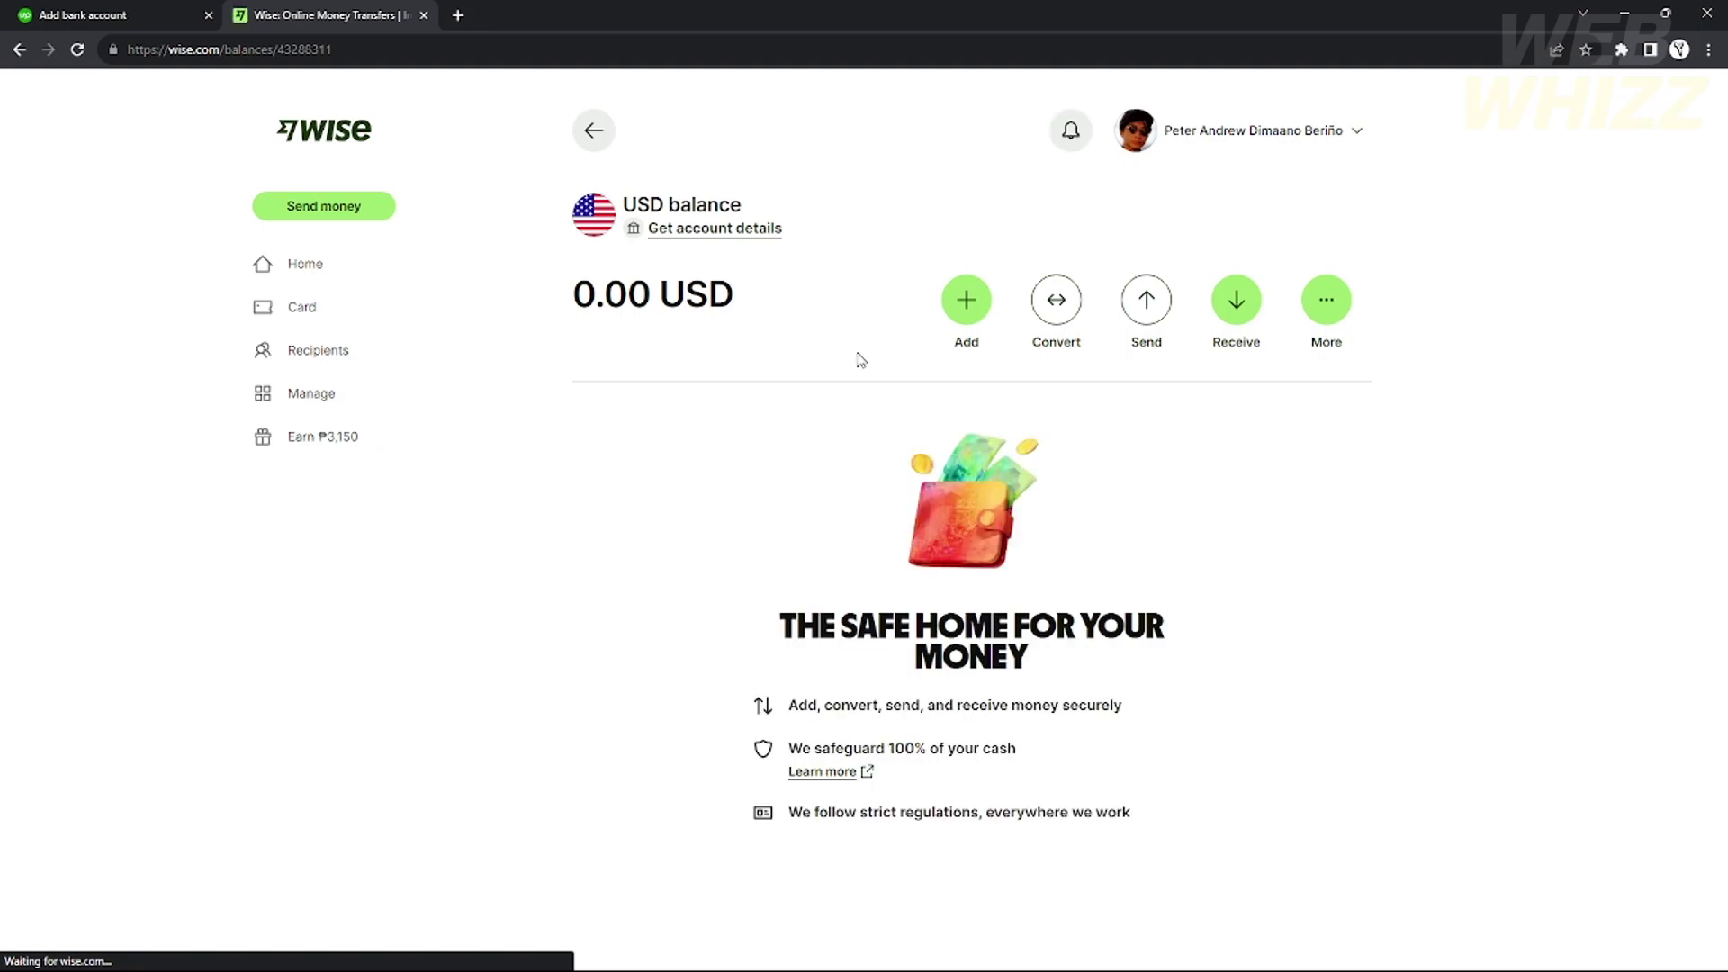
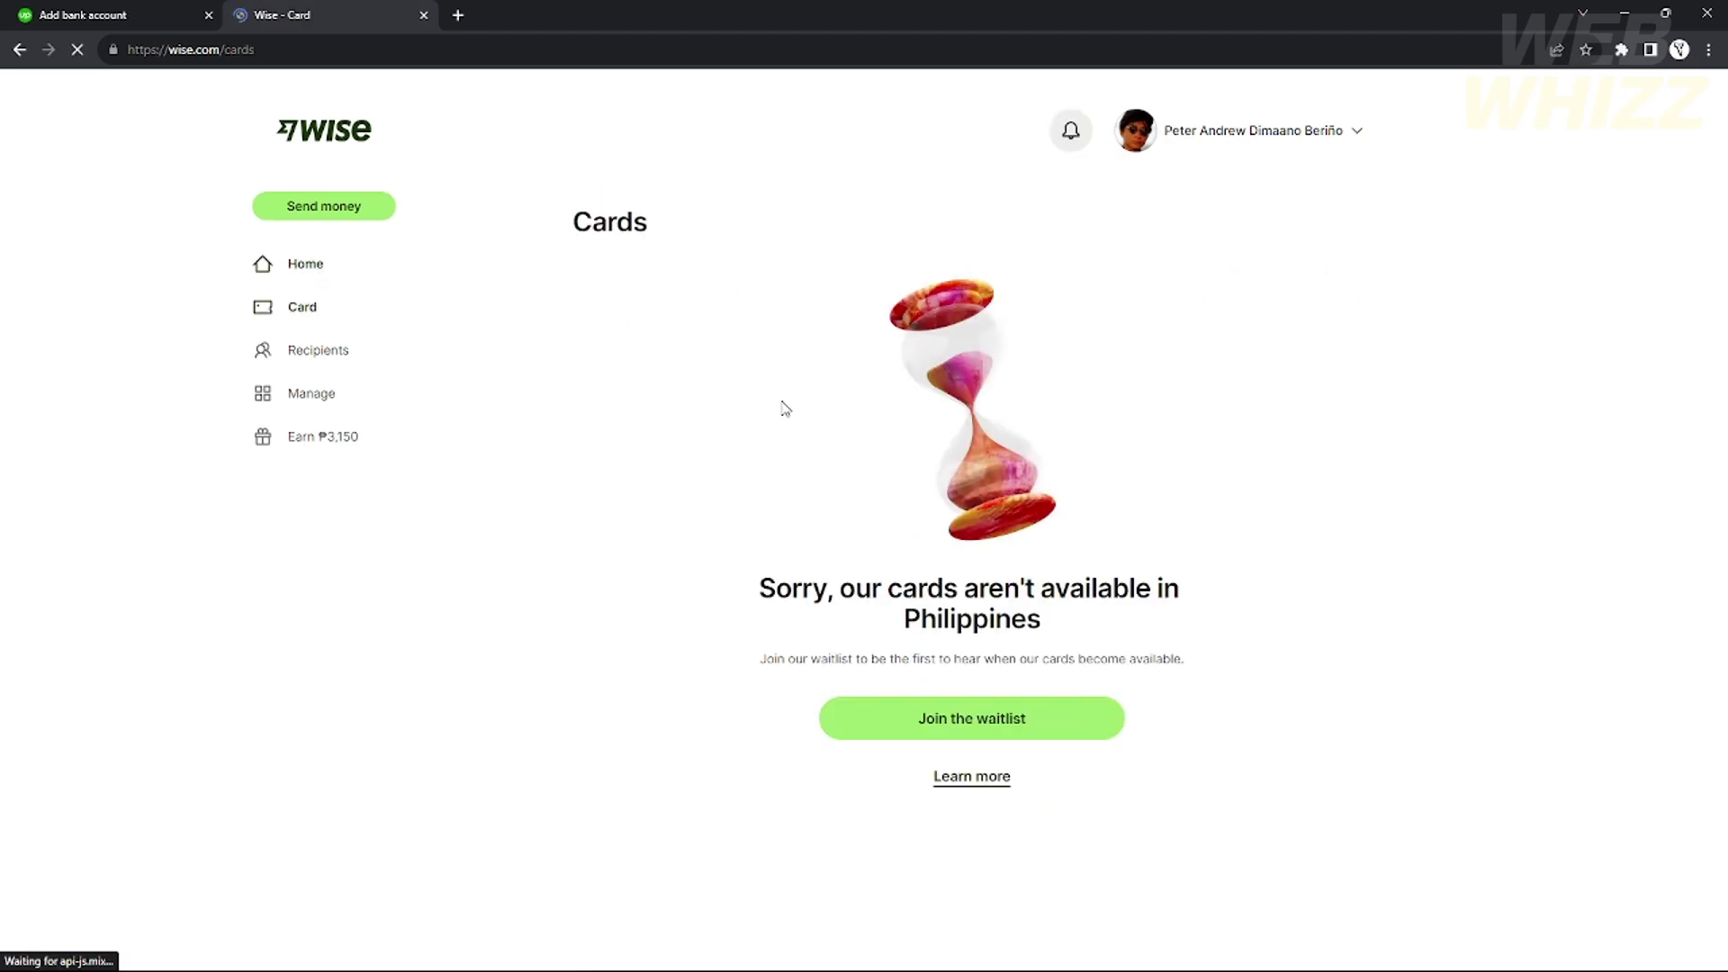
Return to the Wise home page and look over the currencies offered under Receive locally.
{"action": "key", "text": "alt+Left"}
{"action": "scroll", "coordinate": [768, 699], "scroll_direction": "down", "scroll_amount": 9}
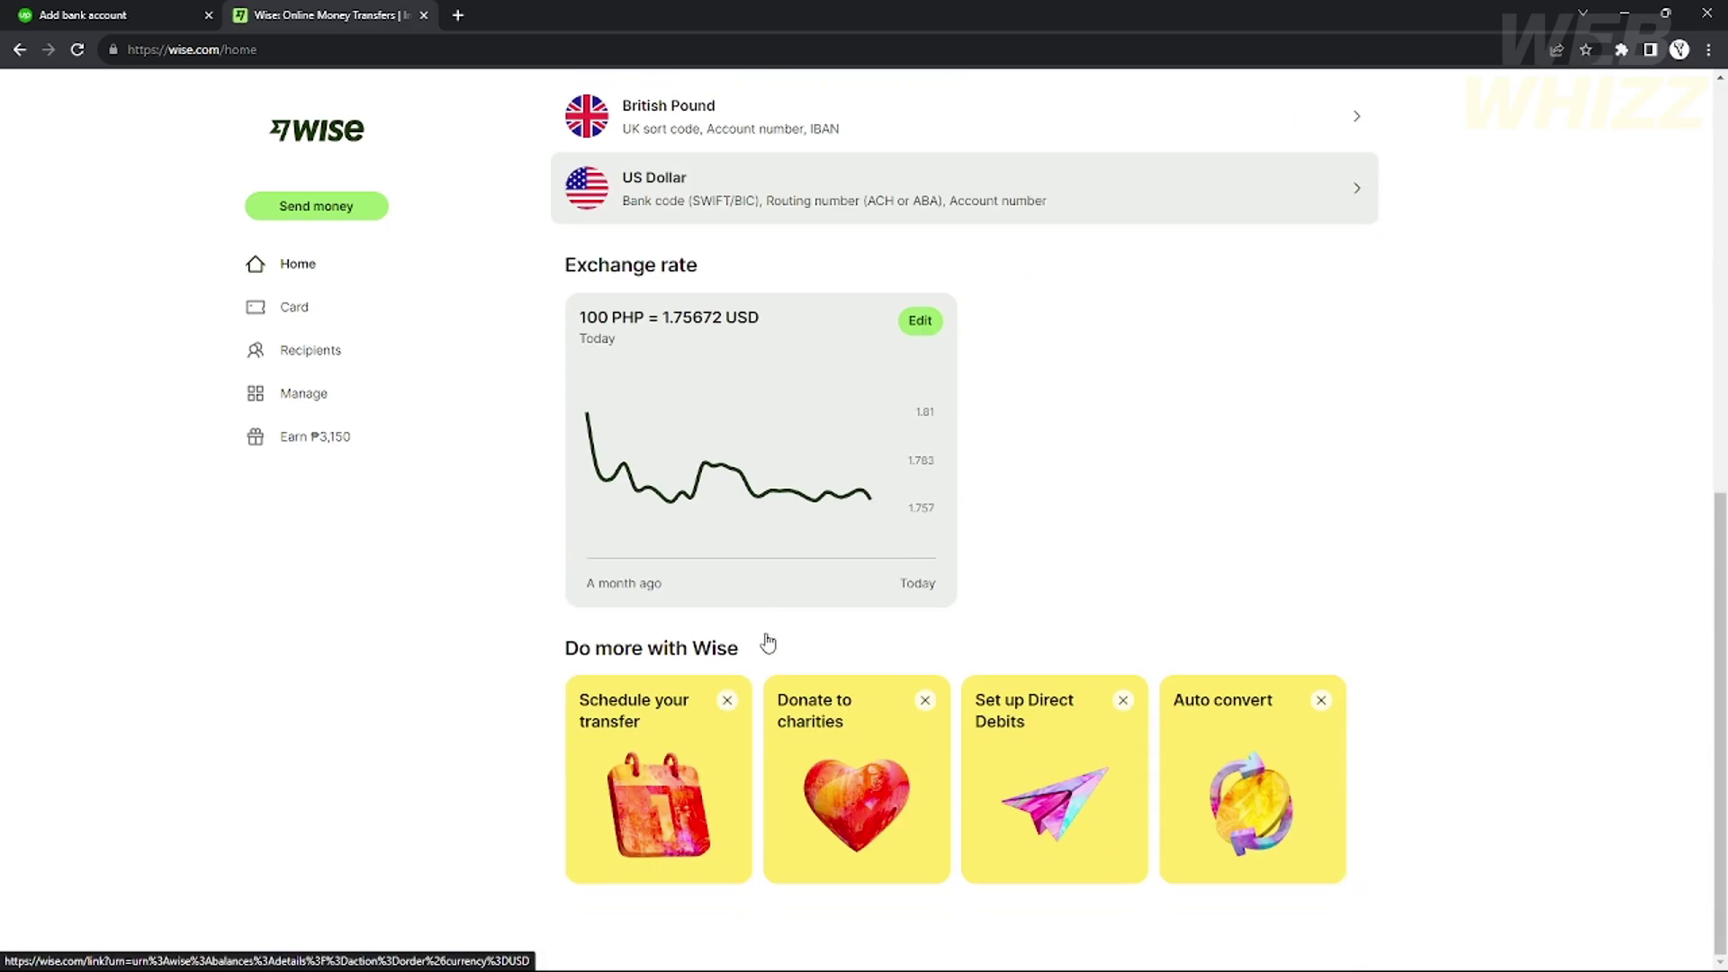
{"action": "scroll", "coordinate": [732, 345], "scroll_direction": "up", "scroll_amount": 4}
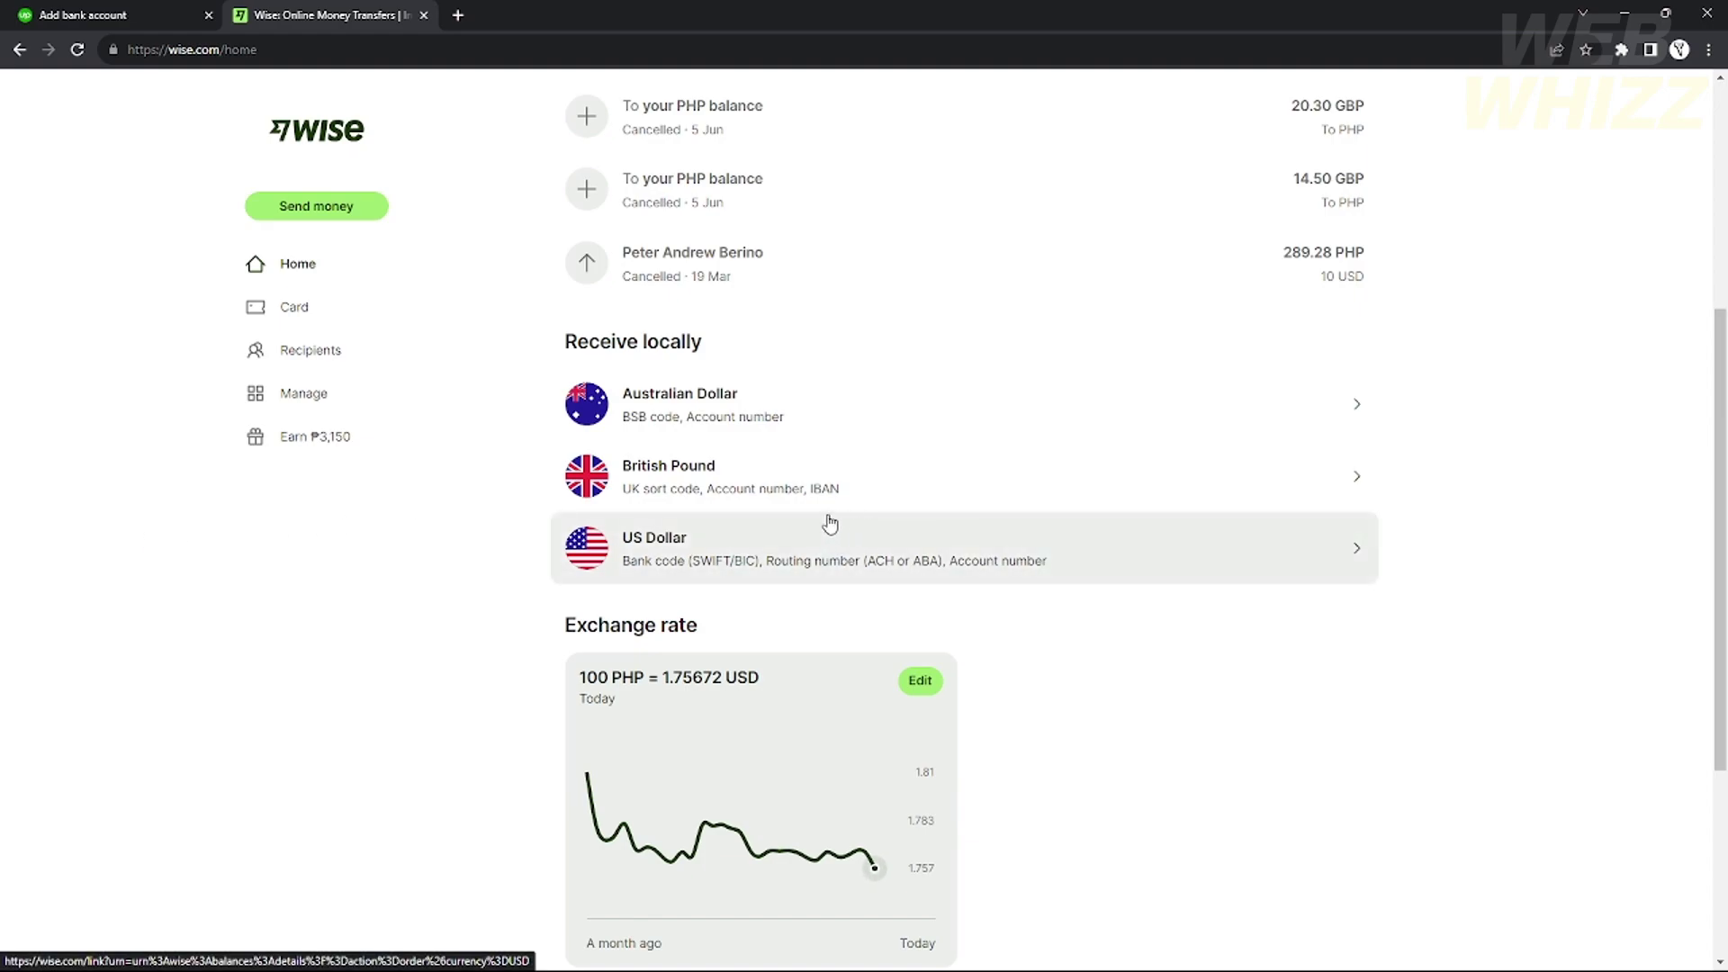
{"action": "scroll", "coordinate": [1206, 574], "scroll_direction": "up", "scroll_amount": 3}
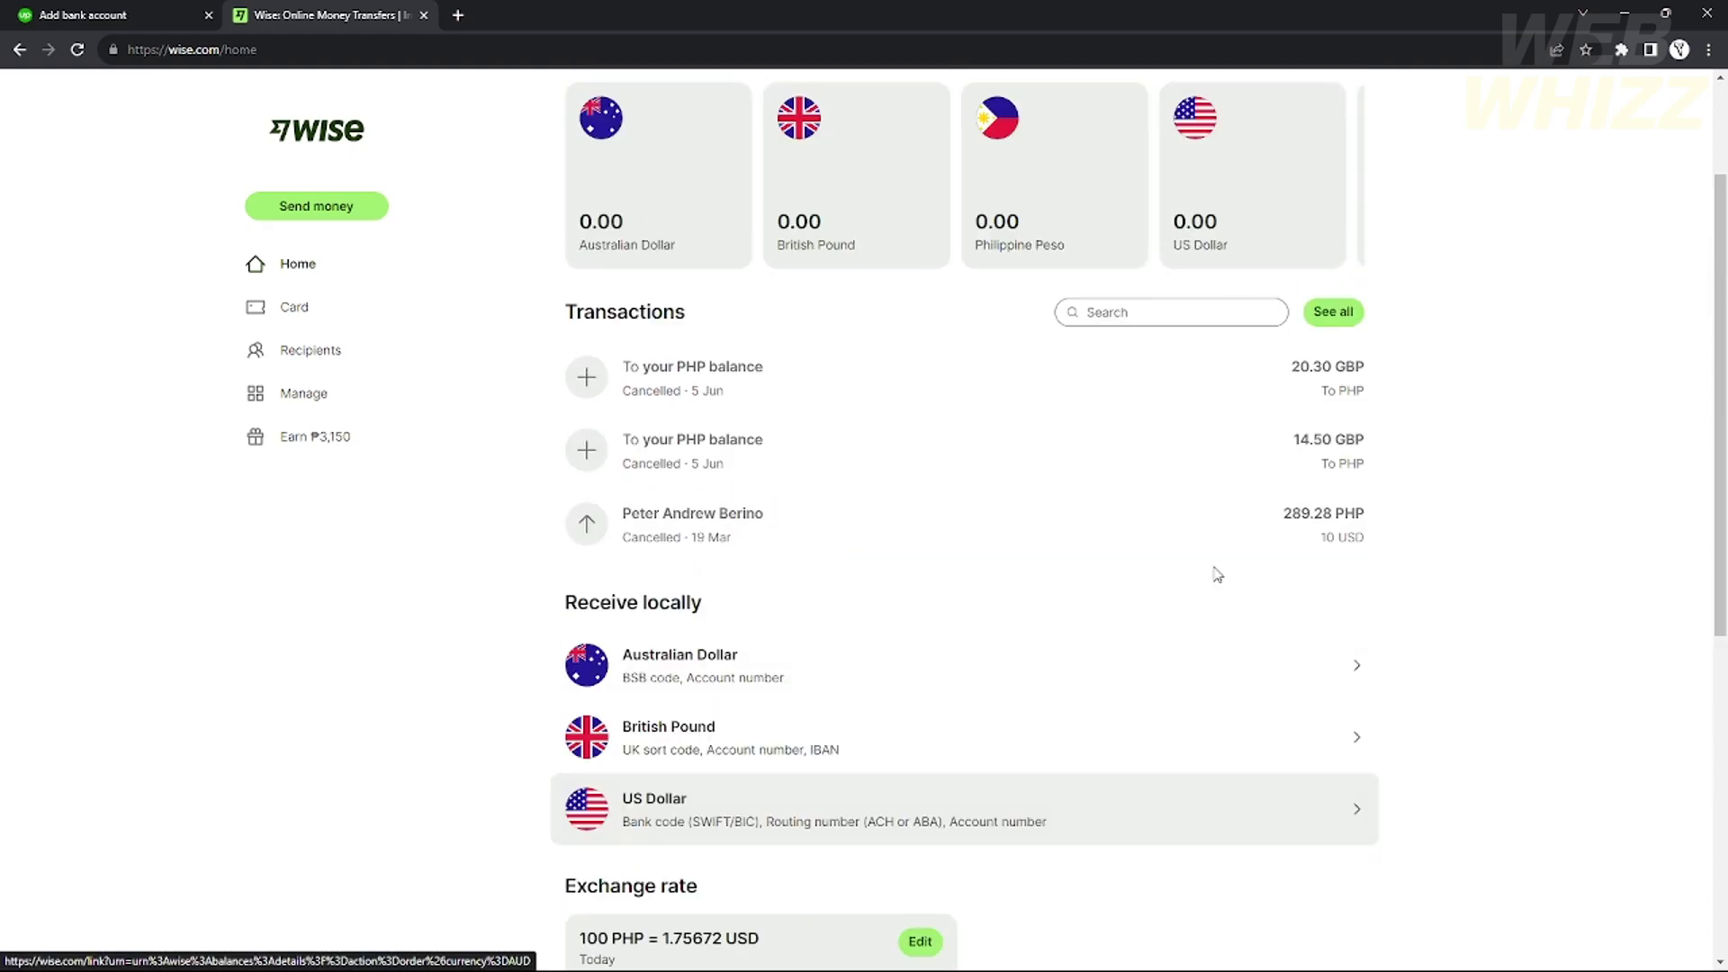
Search the web for wise routing number in a new browser tab.
{"action": "left_click", "coordinate": [458, 15]}
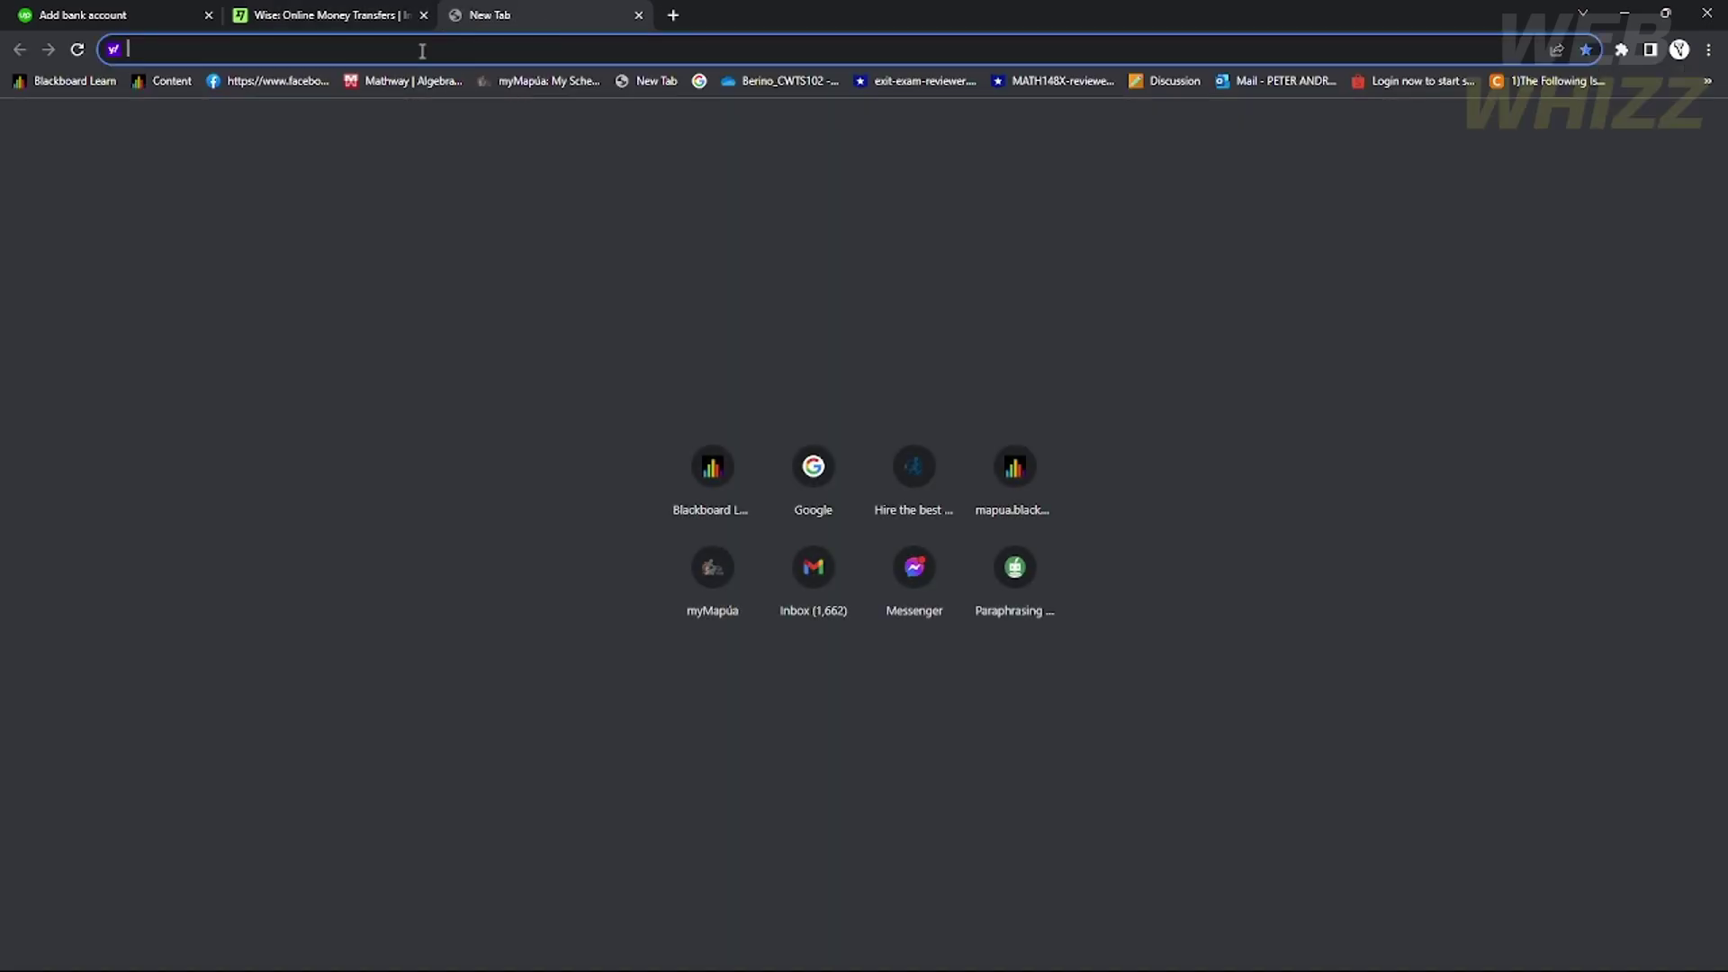
{"action": "type", "text": "wi"}
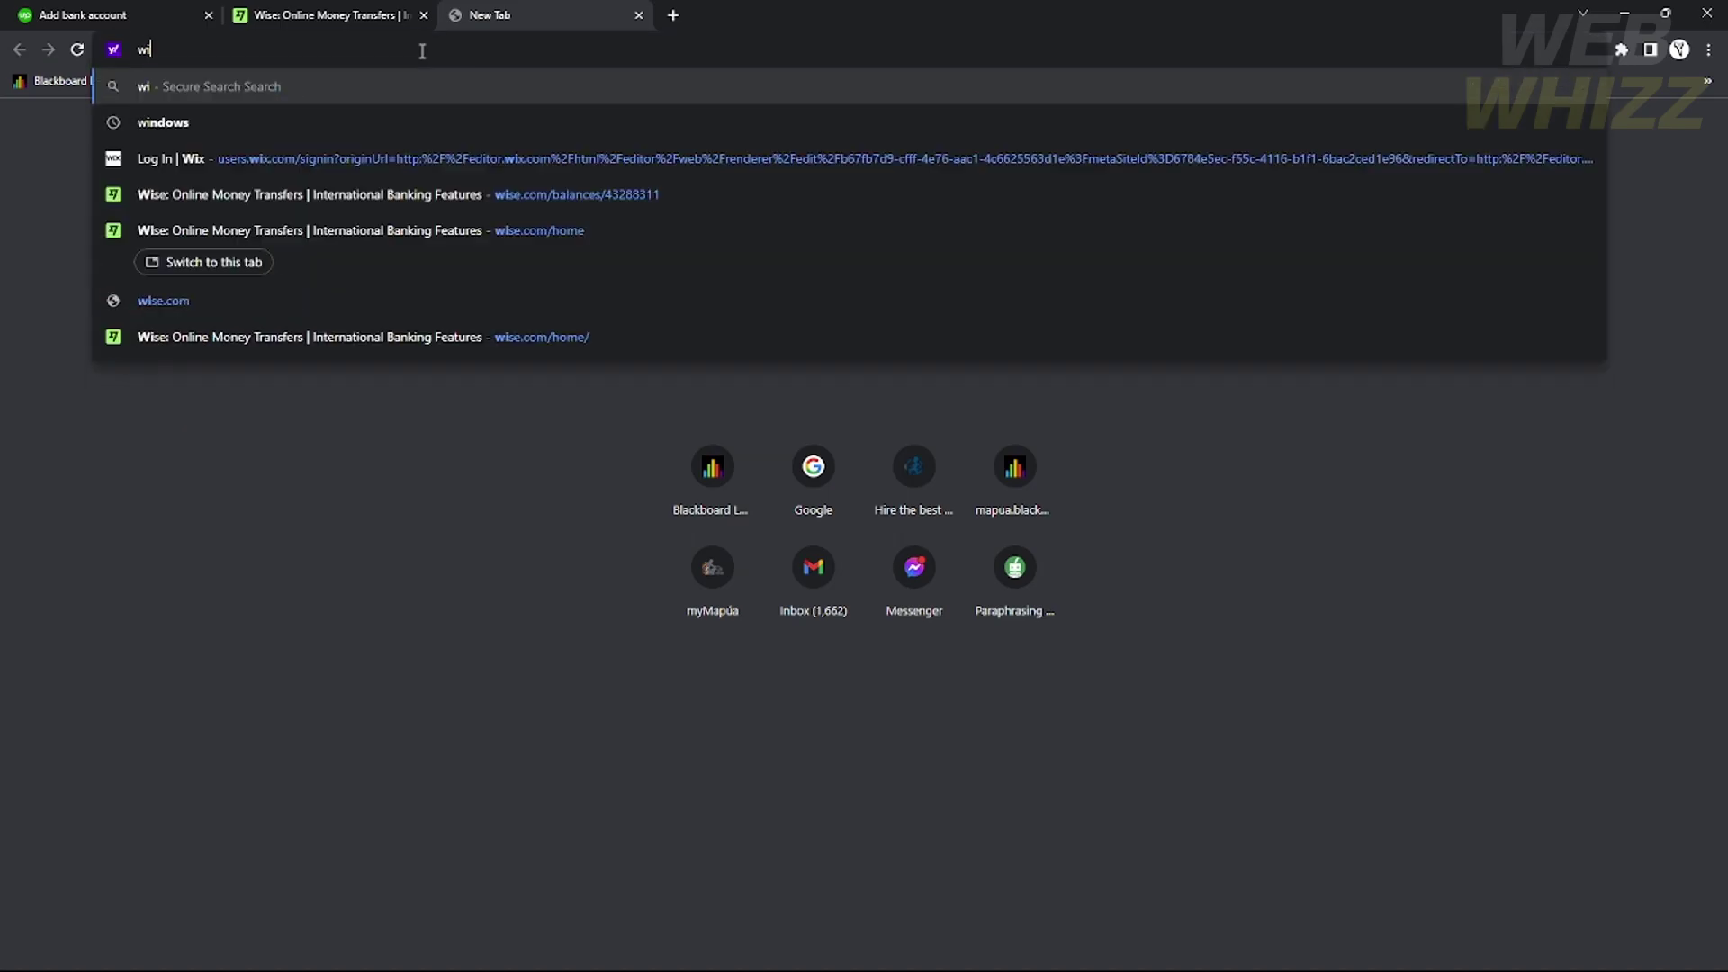
{"action": "type", "text": "se routing number"}
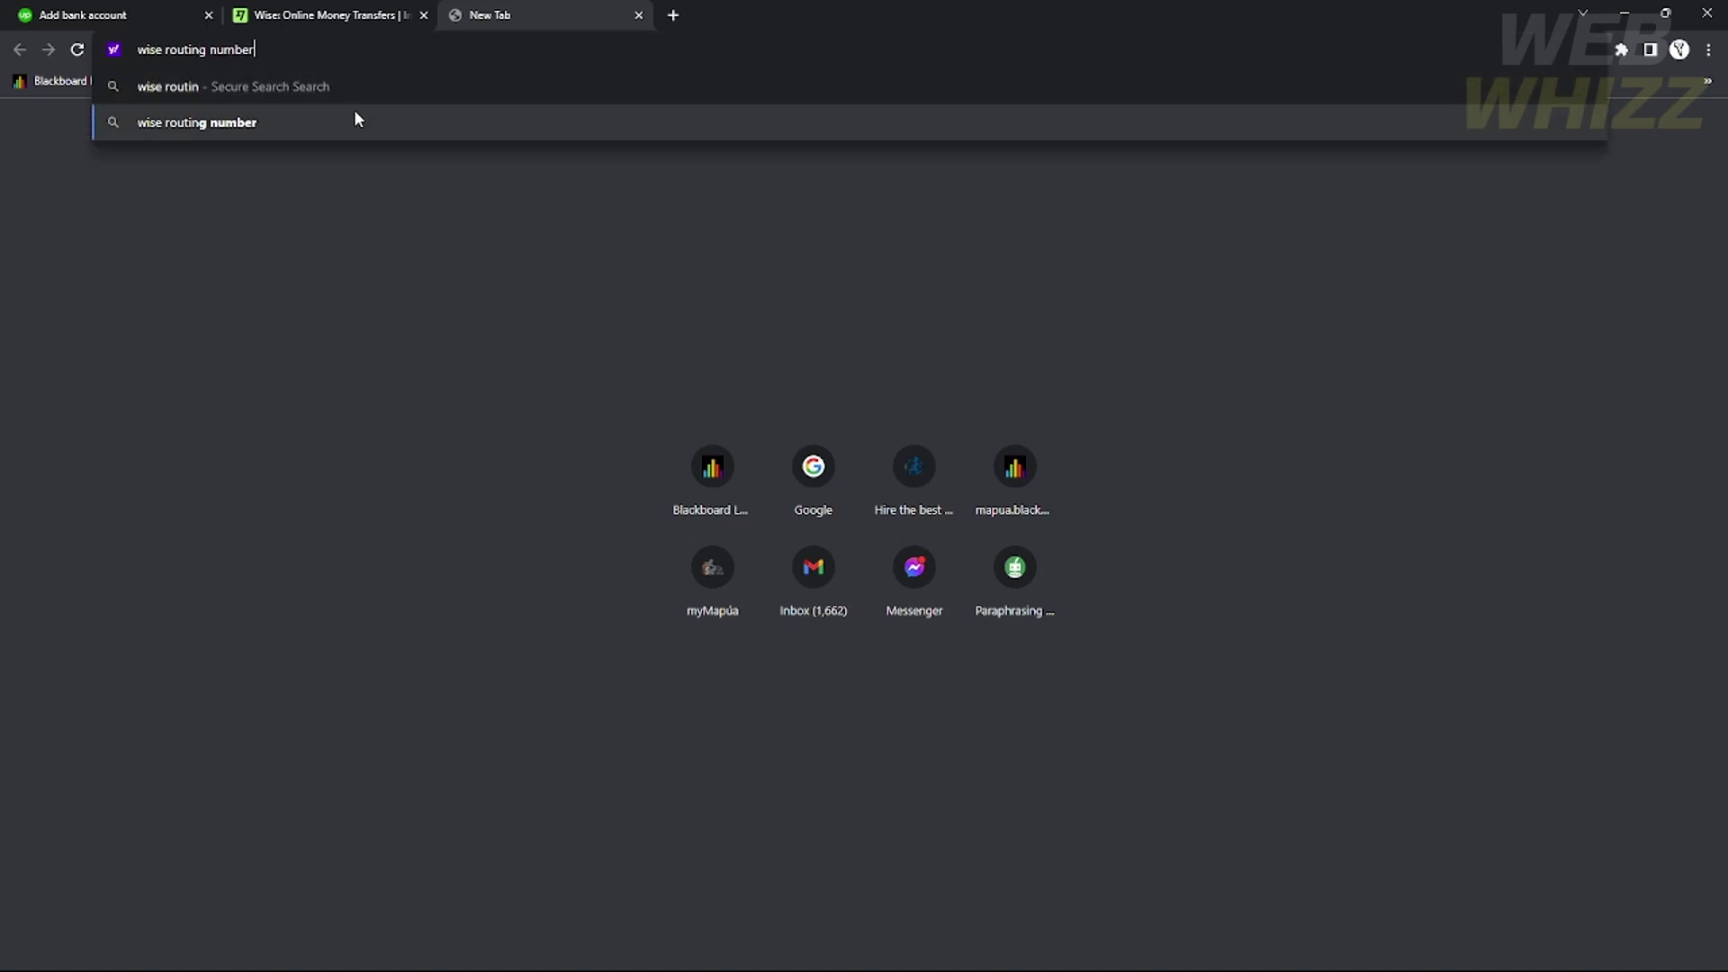
{"action": "left_click", "coordinate": [355, 121]}
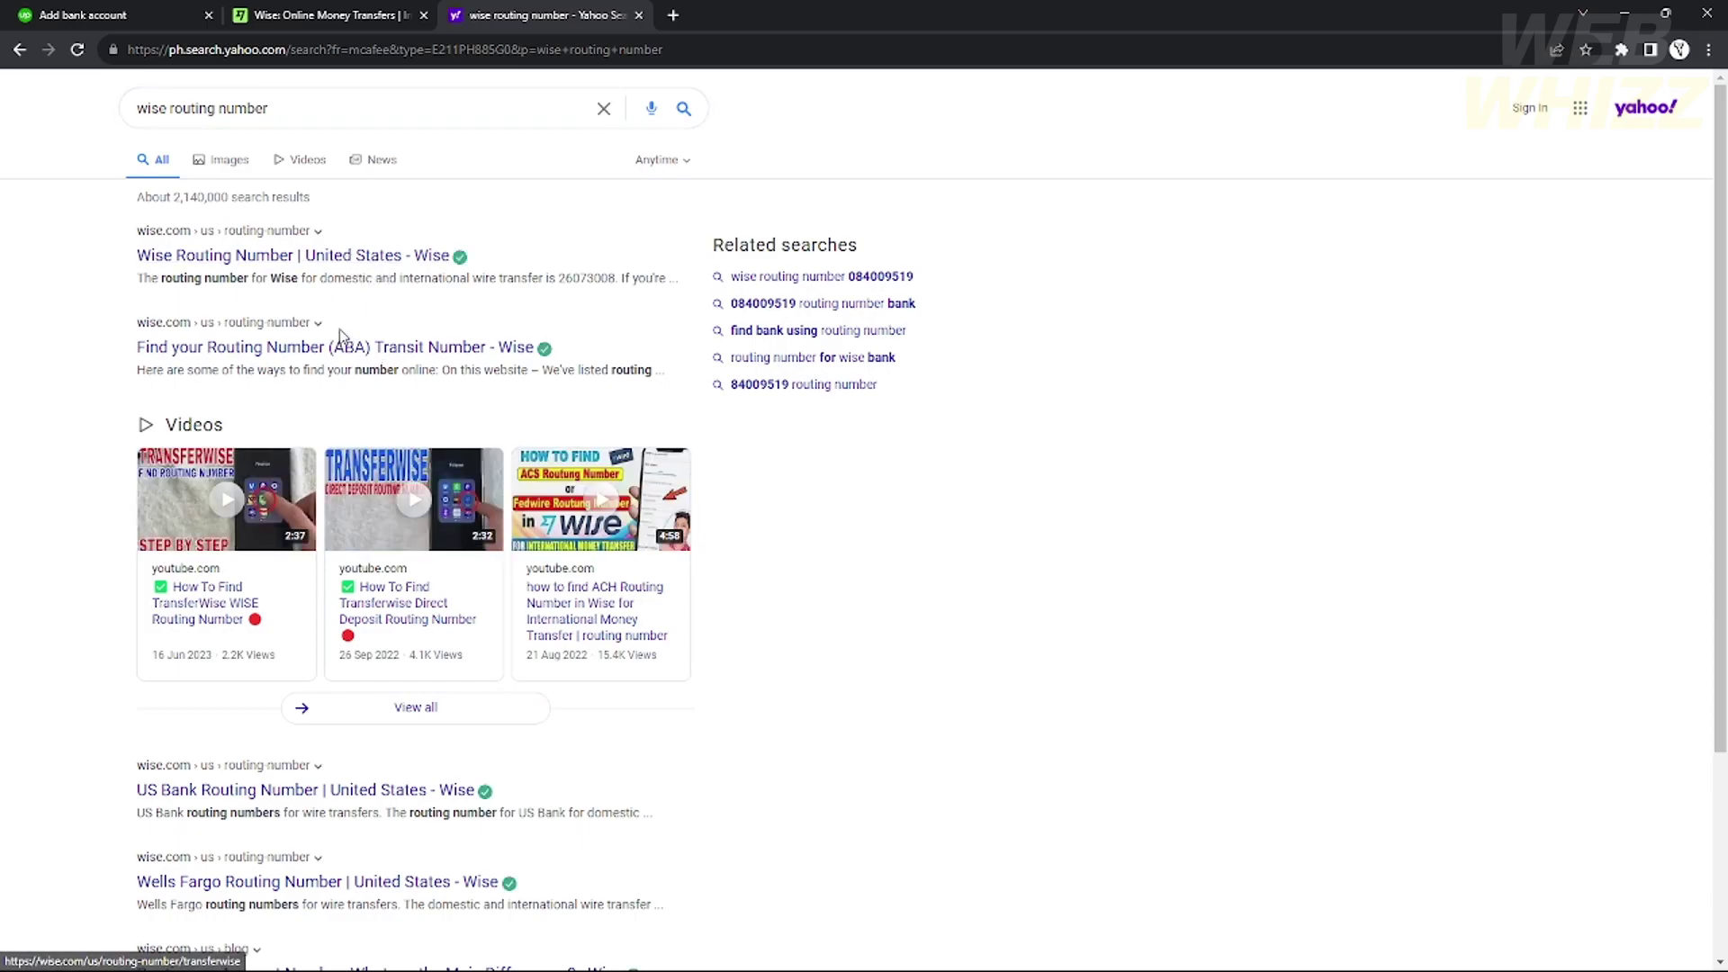
Open Wise's Find your Routing Number (ABA) Transit Number result and read how routing and account numbers are identified.
{"action": "left_click", "coordinate": [392, 357]}
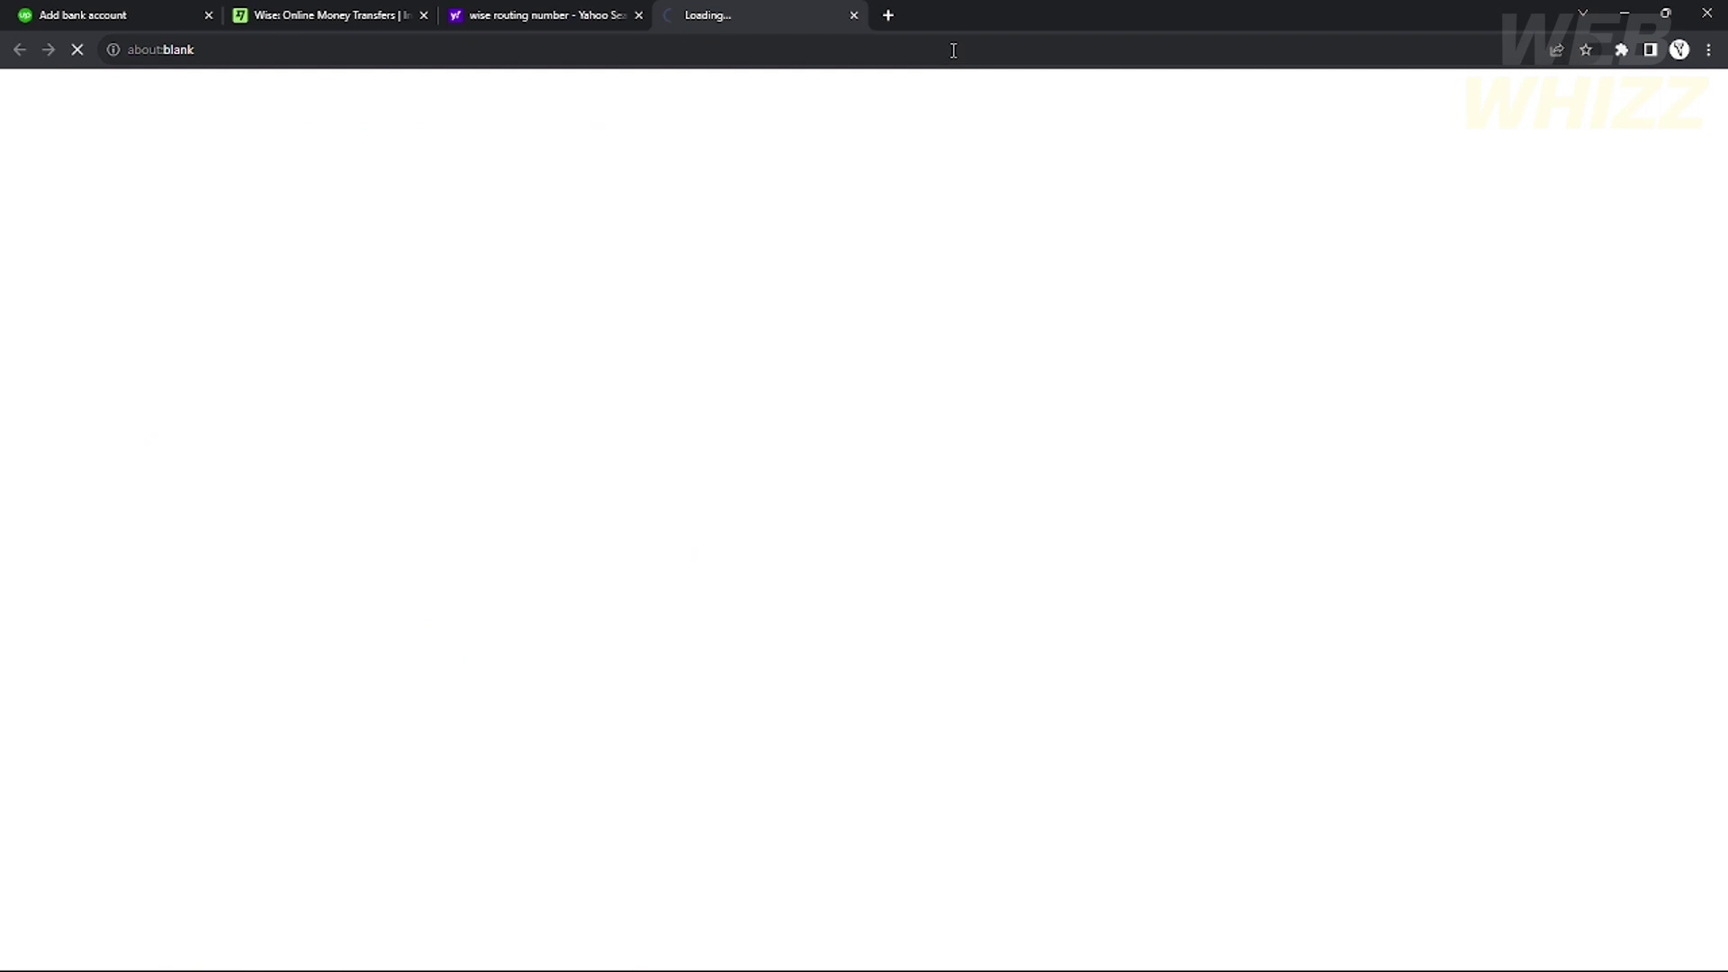
{"action": "scroll", "coordinate": [915, 558], "scroll_direction": "down", "scroll_amount": 9}
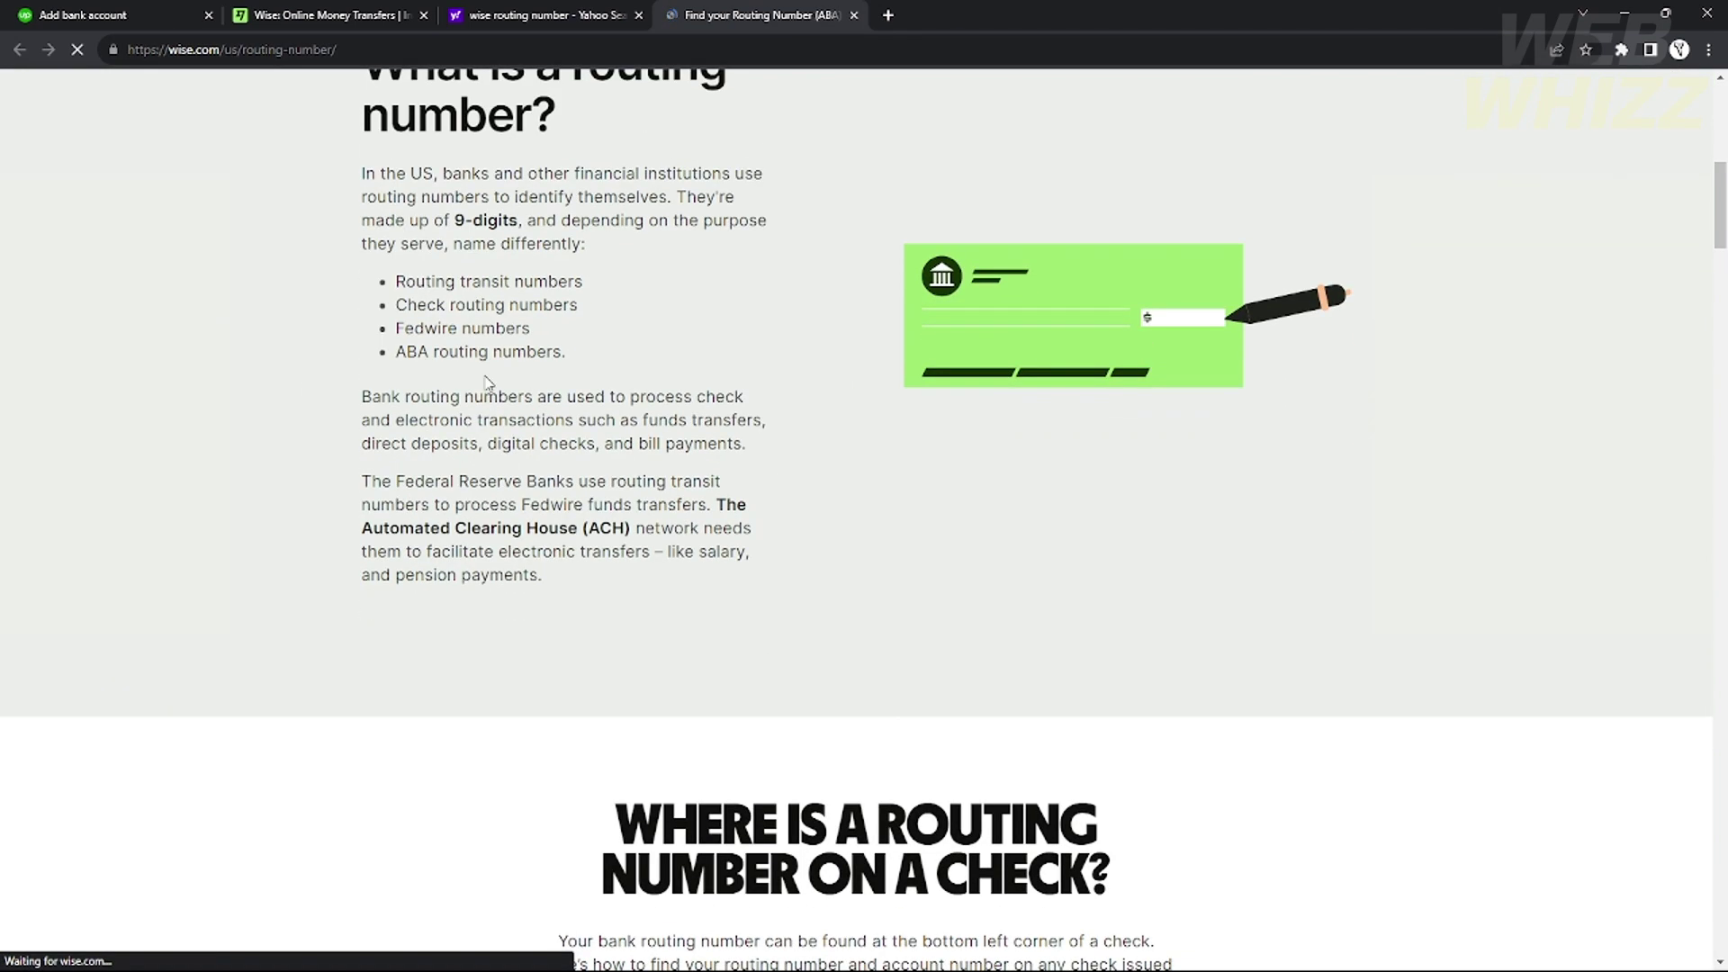
{"action": "scroll", "coordinate": [522, 328], "scroll_direction": "up", "scroll_amount": 3}
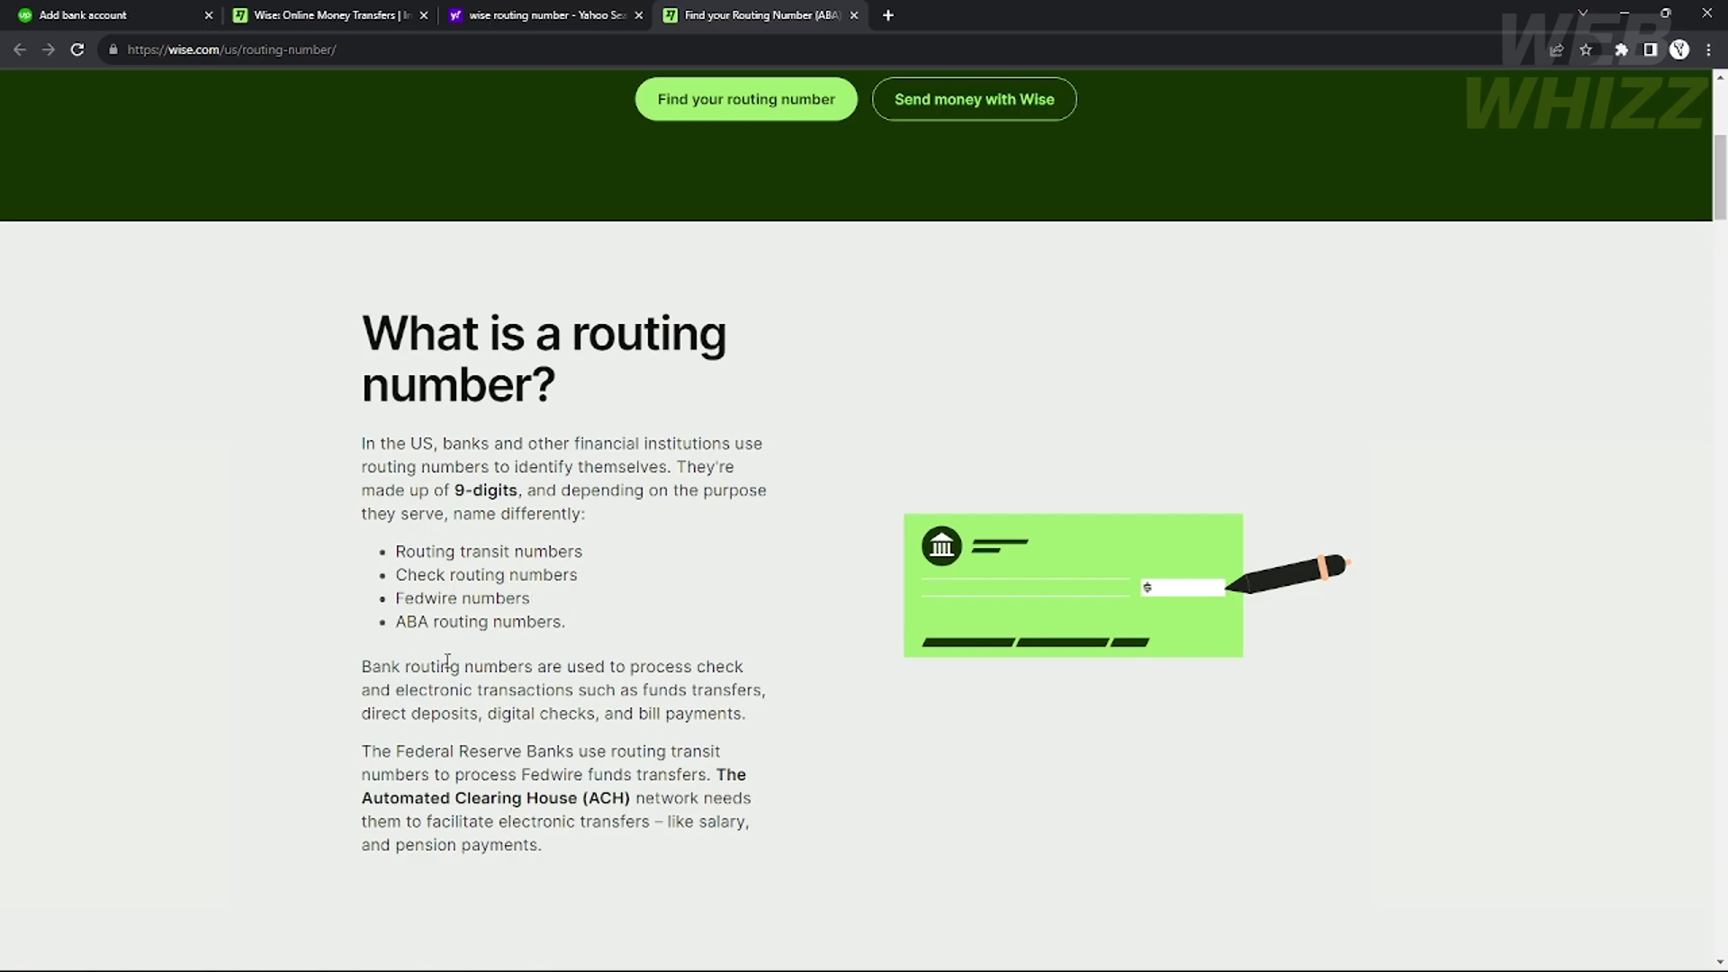
{"action": "scroll", "coordinate": [447, 662], "scroll_direction": "down", "scroll_amount": 10}
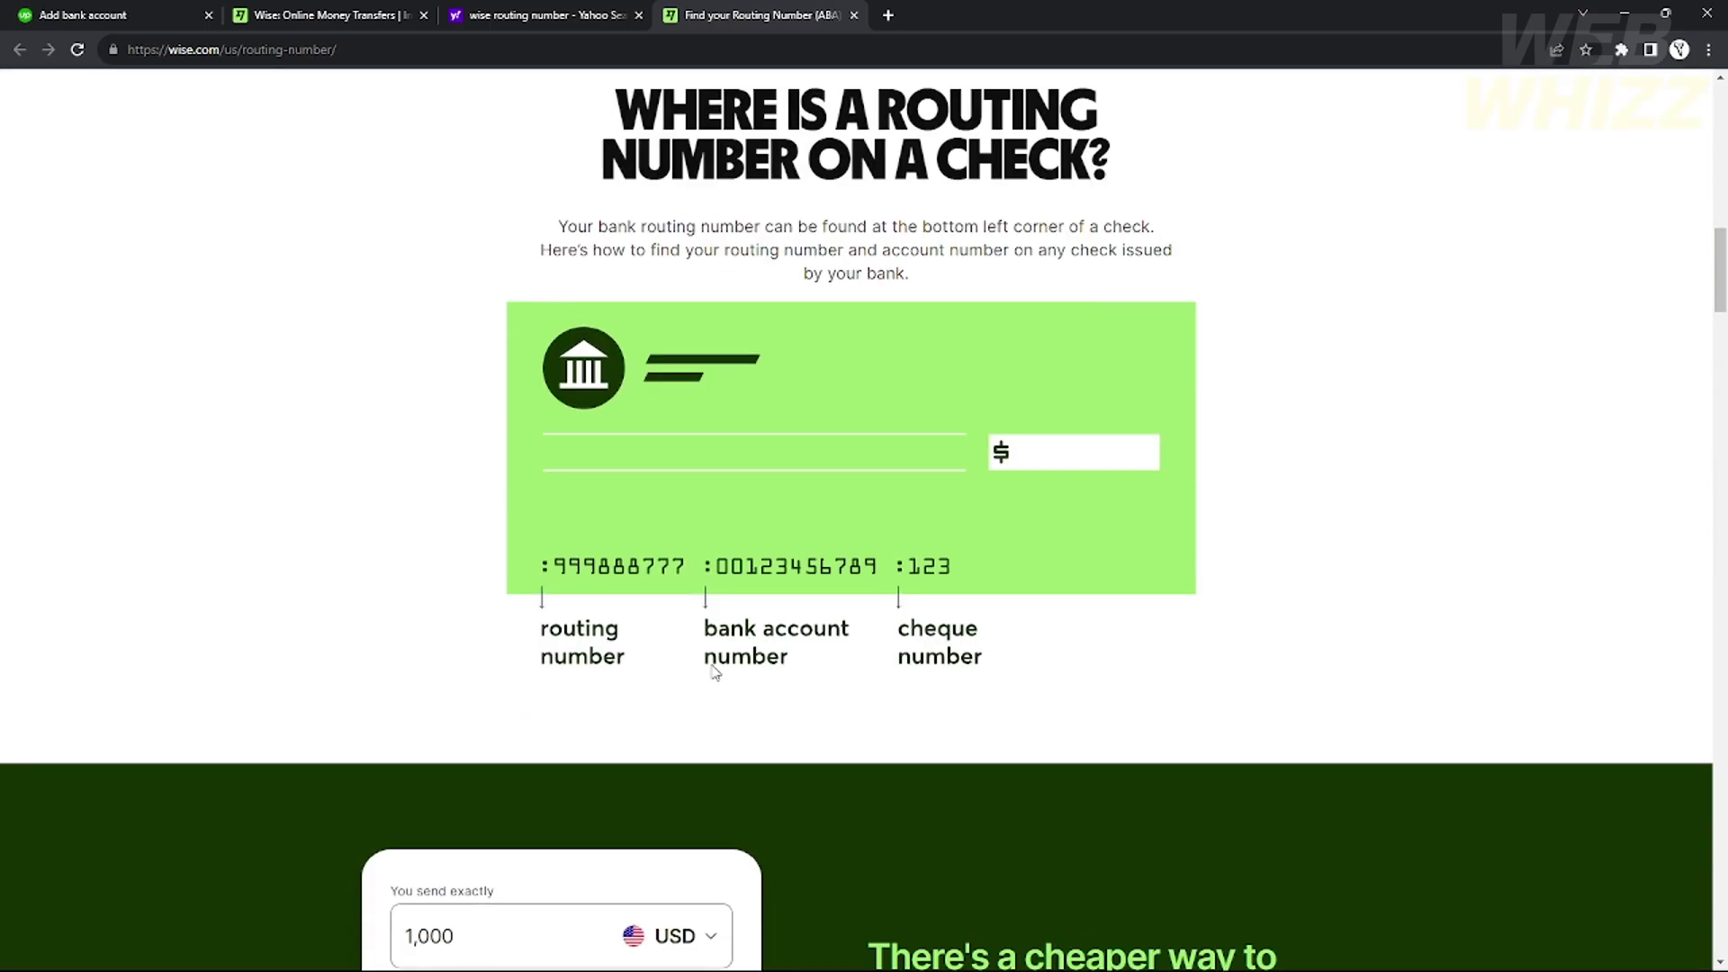
{"action": "scroll", "coordinate": [715, 672], "scroll_direction": "up", "scroll_amount": 3}
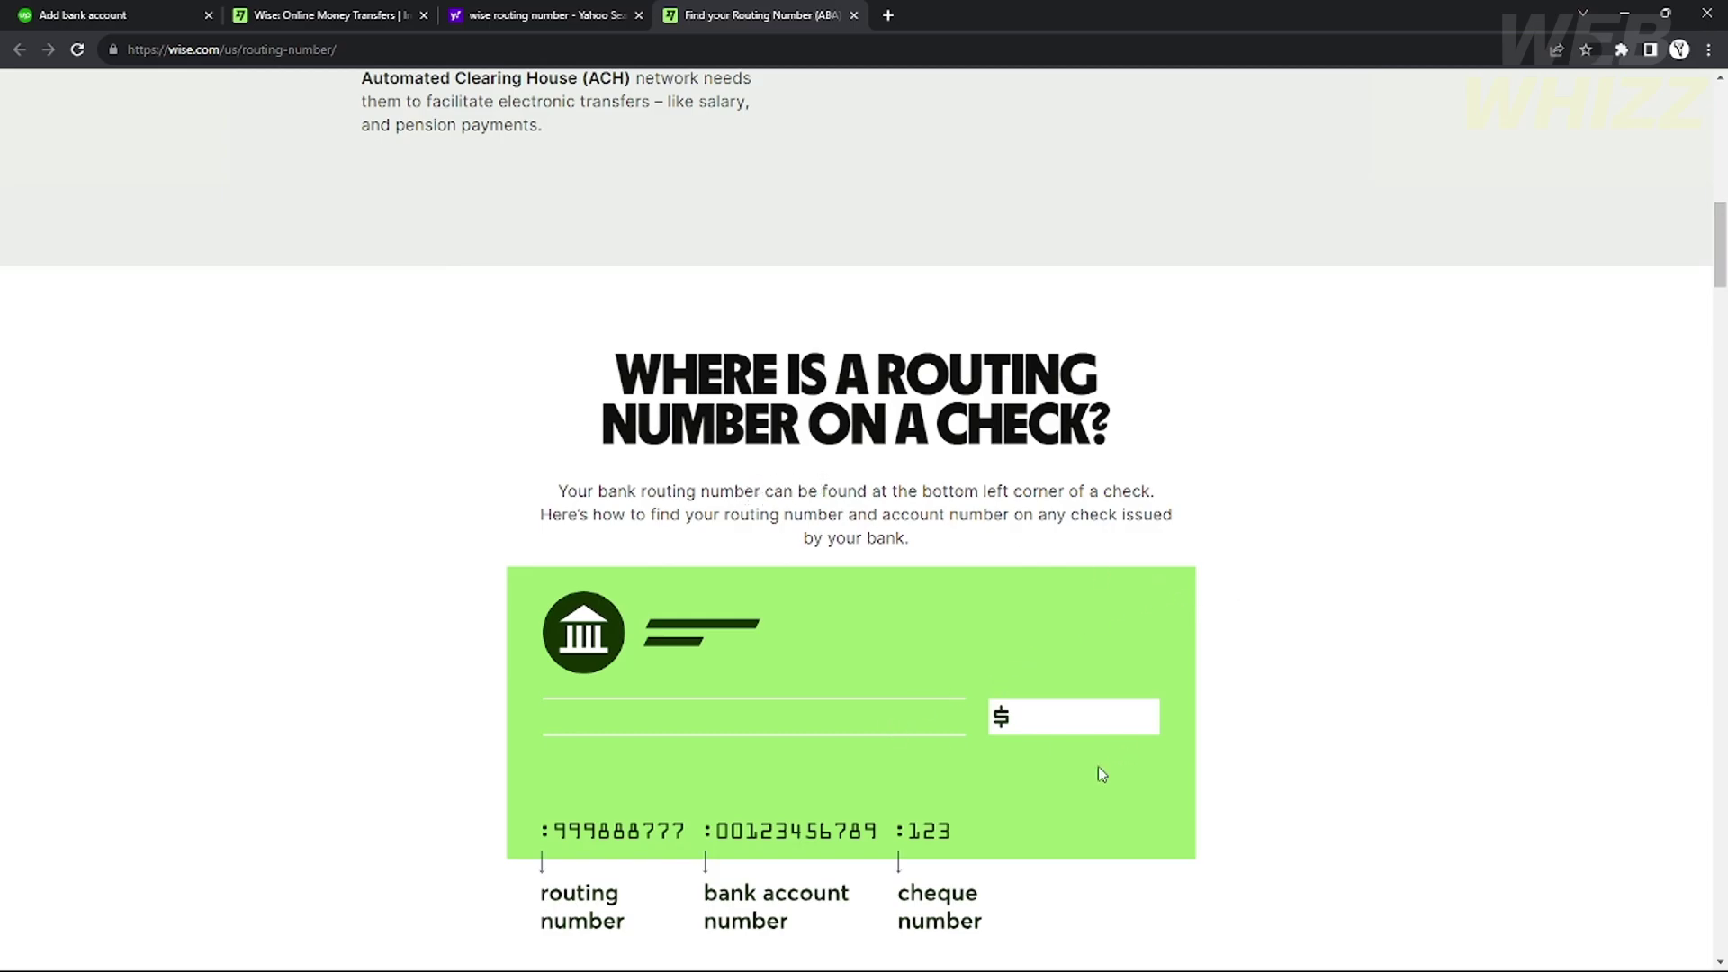
{"action": "scroll", "coordinate": [829, 823], "scroll_direction": "down", "scroll_amount": 5}
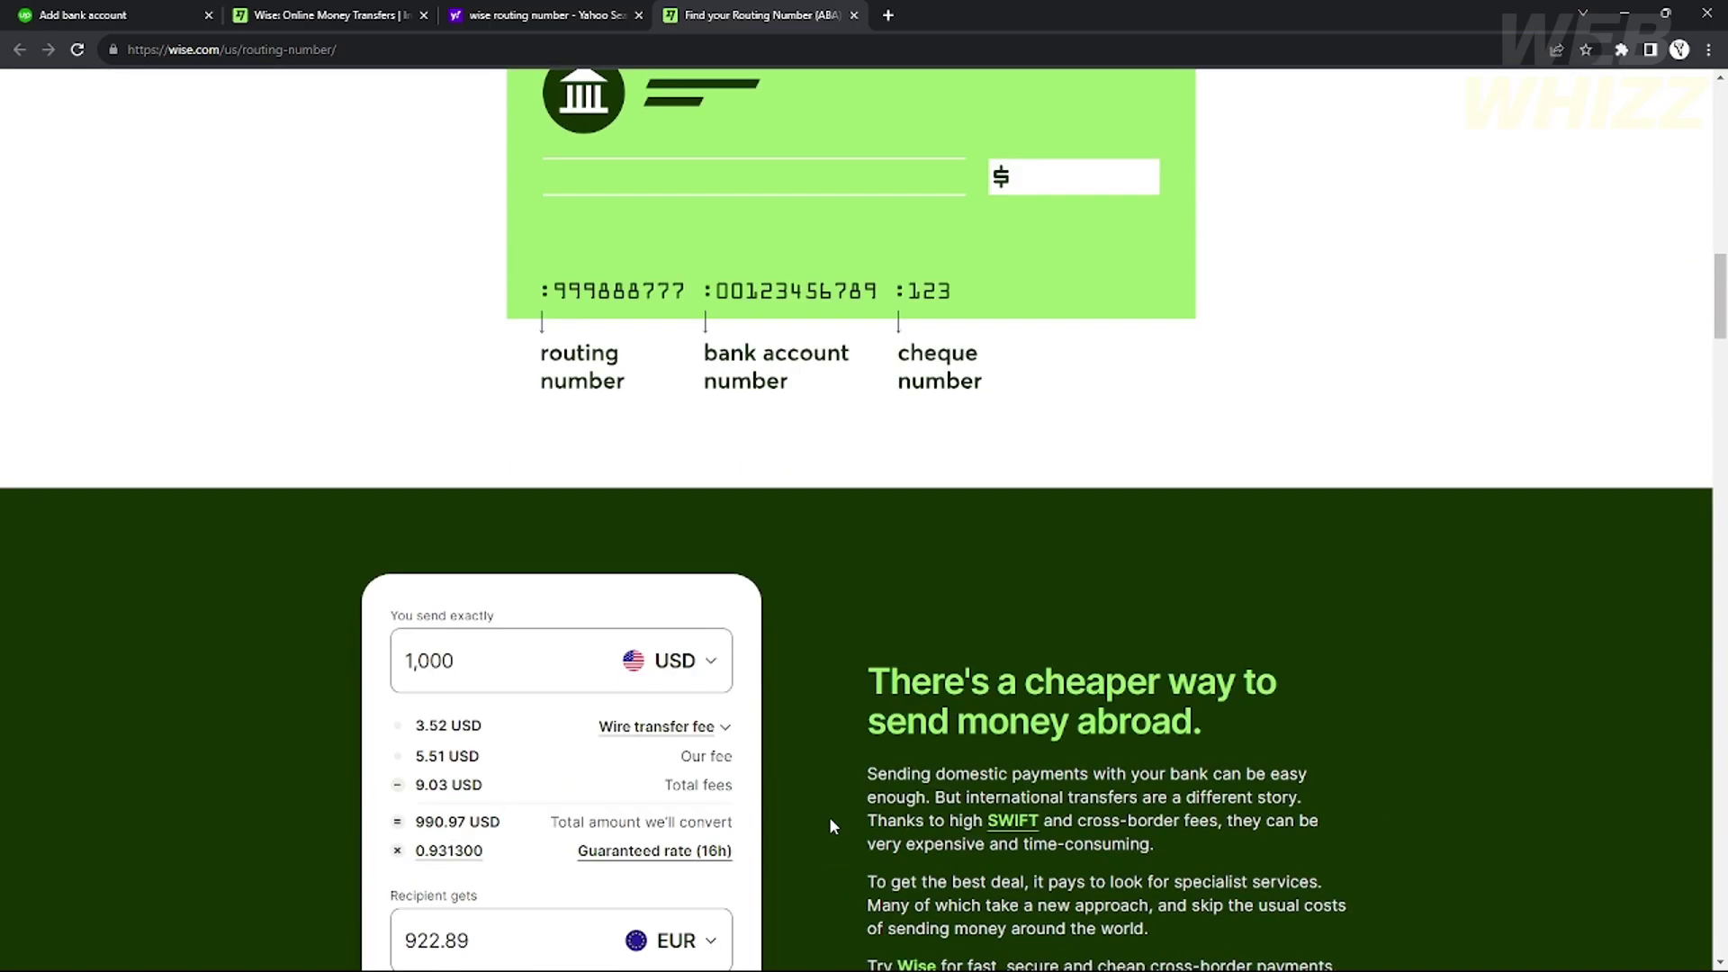
{"action": "scroll", "coordinate": [828, 801], "scroll_direction": "down", "scroll_amount": 2}
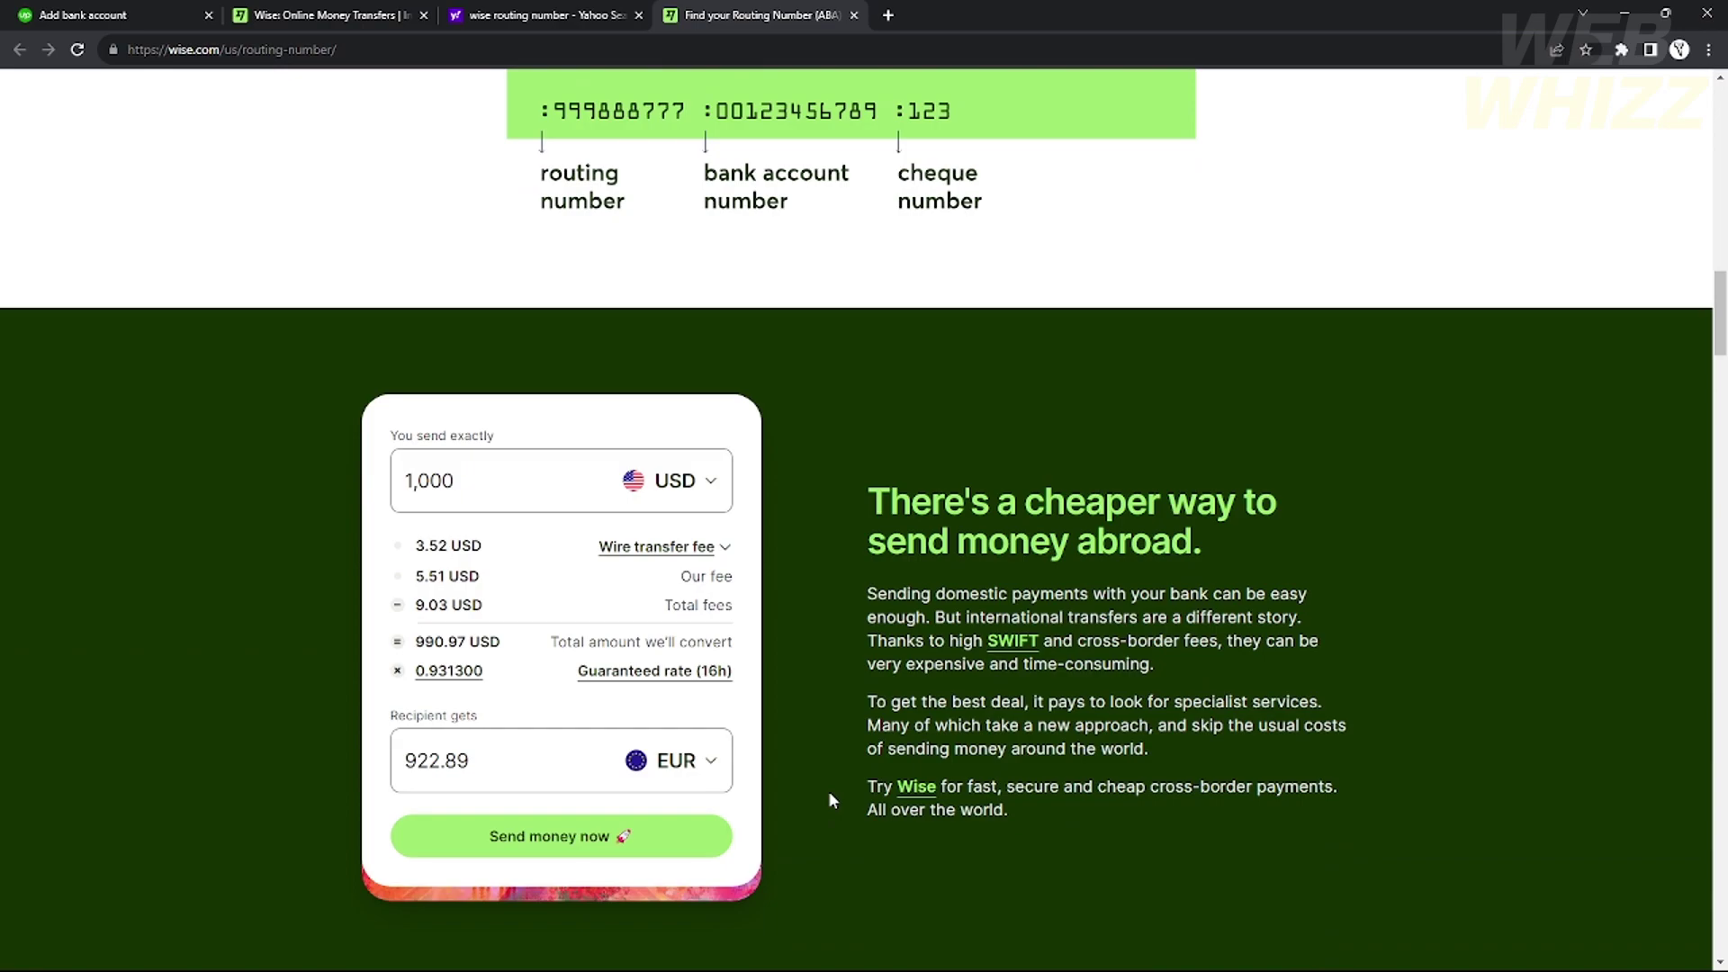
{"action": "scroll", "coordinate": [829, 799], "scroll_direction": "down", "scroll_amount": 12}
{"action": "scroll", "coordinate": [830, 799], "scroll_direction": "down", "scroll_amount": 20}
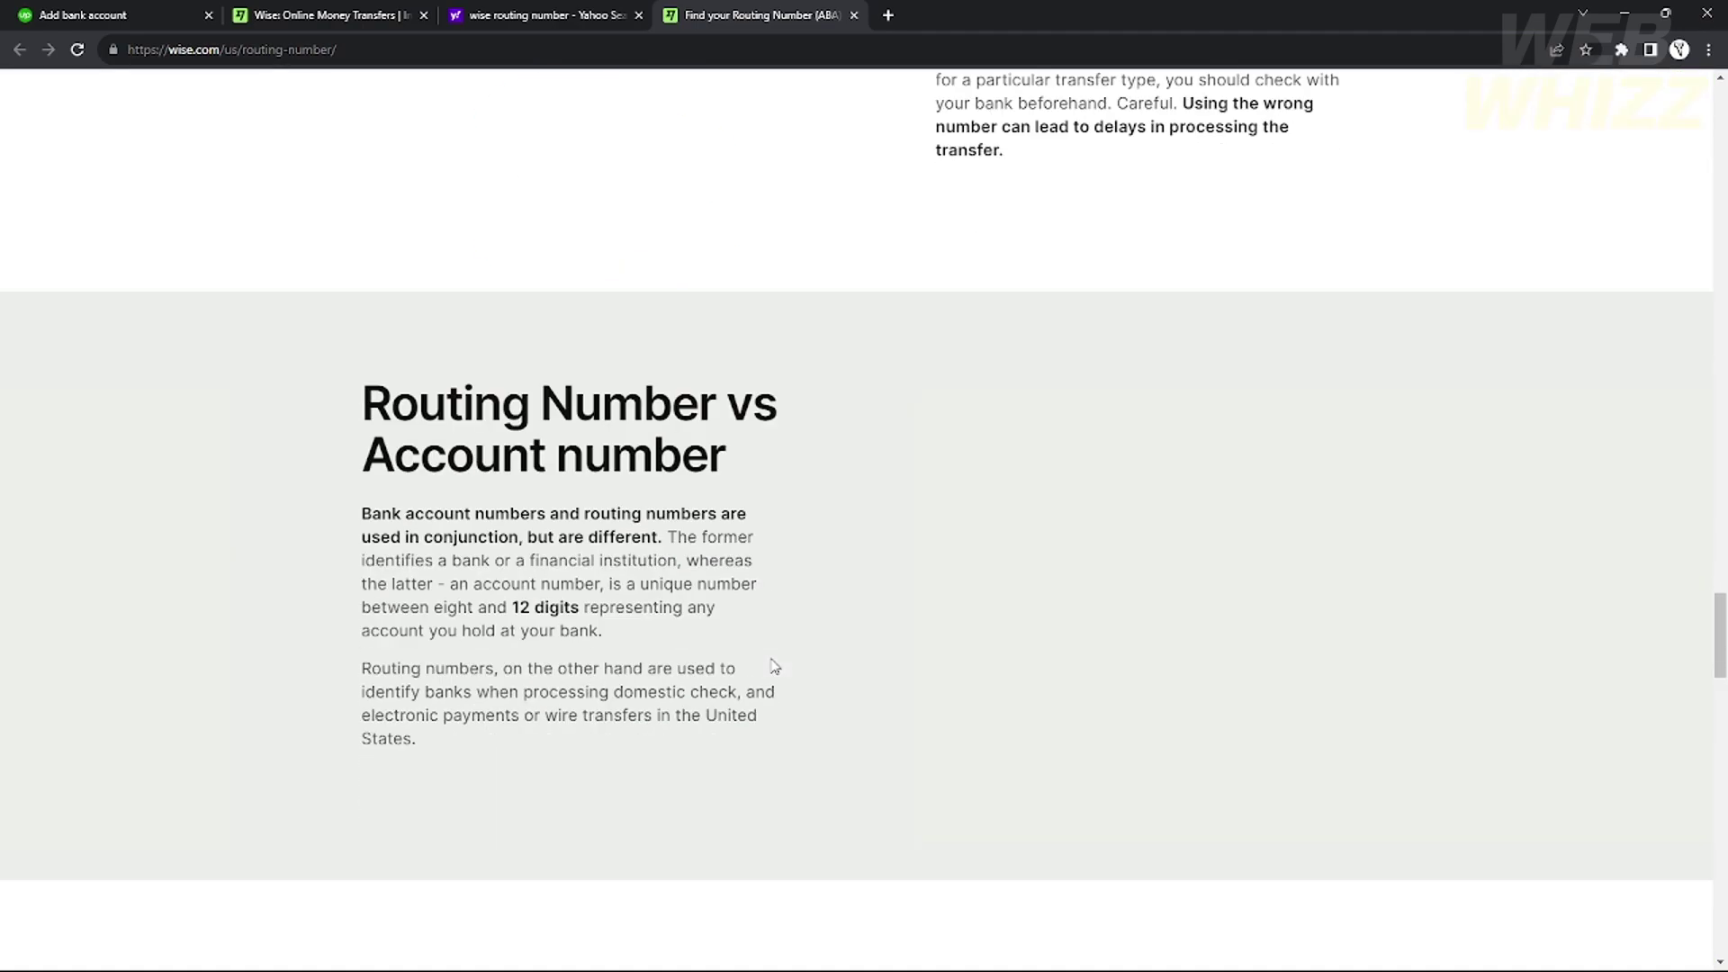
{"action": "scroll", "coordinate": [773, 664], "scroll_direction": "down", "scroll_amount": 6}
{"action": "scroll", "coordinate": [770, 663], "scroll_direction": "up", "scroll_amount": 3}
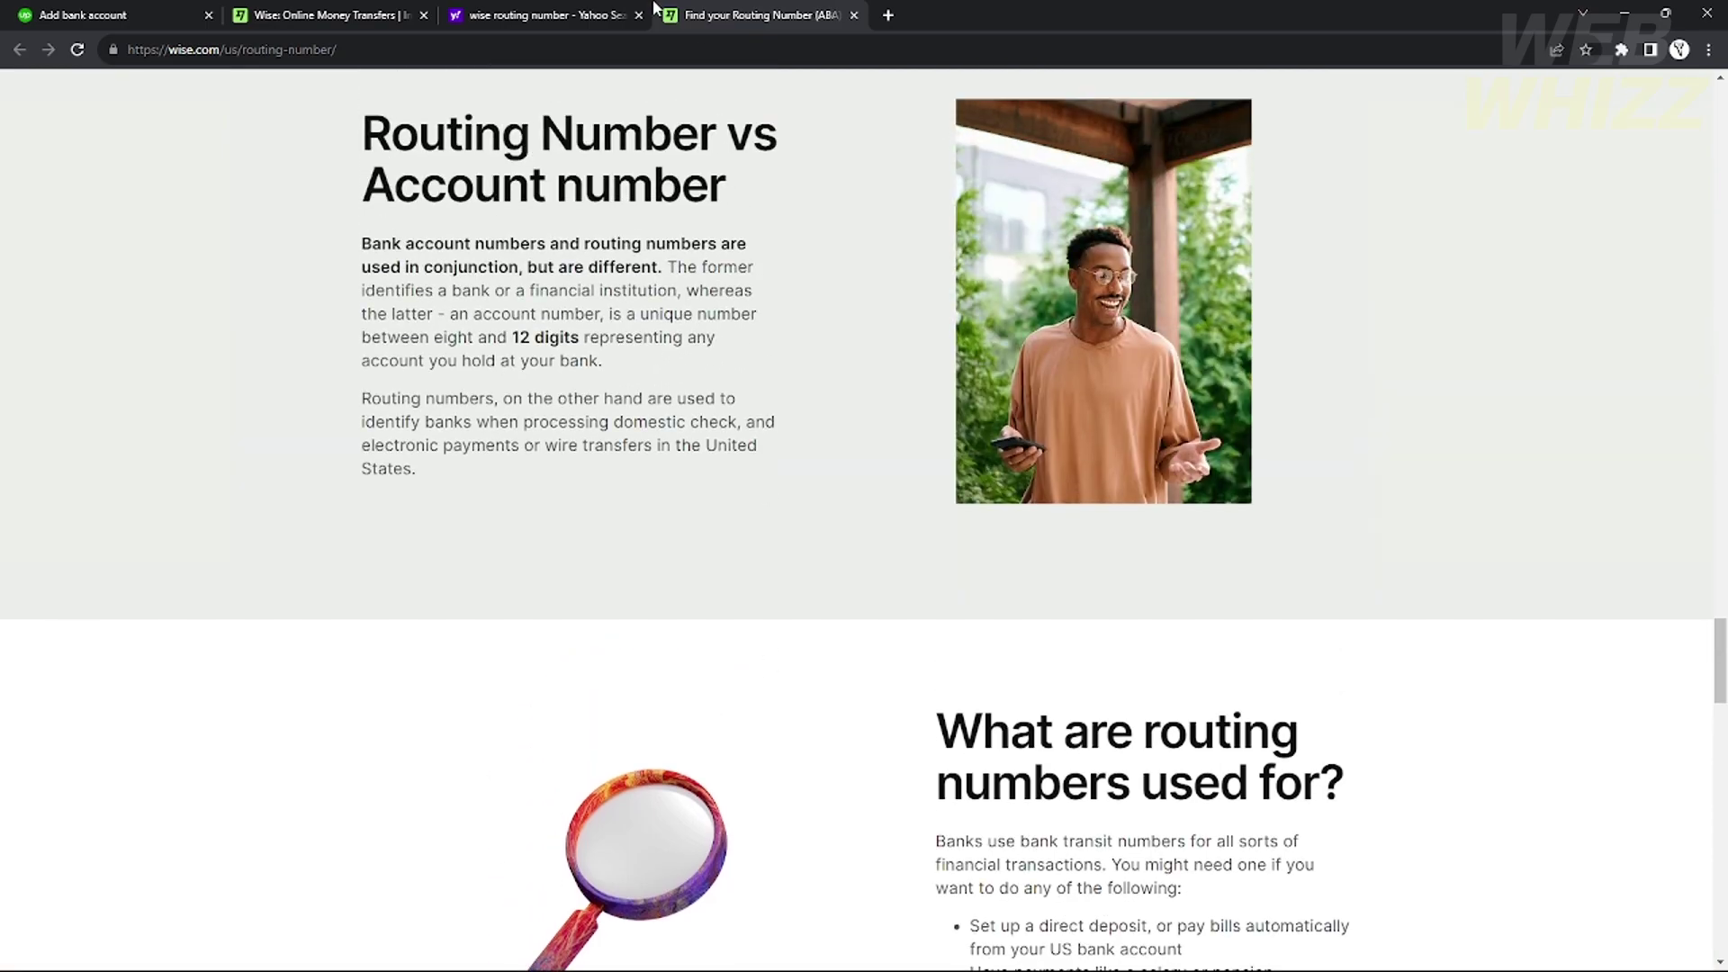
Open Wise's US Bank Routing Number page from the search results and examine its table of routing numbers by state.
{"action": "left_click", "coordinate": [576, 15]}
{"action": "scroll", "coordinate": [444, 653], "scroll_direction": "down", "scroll_amount": 1}
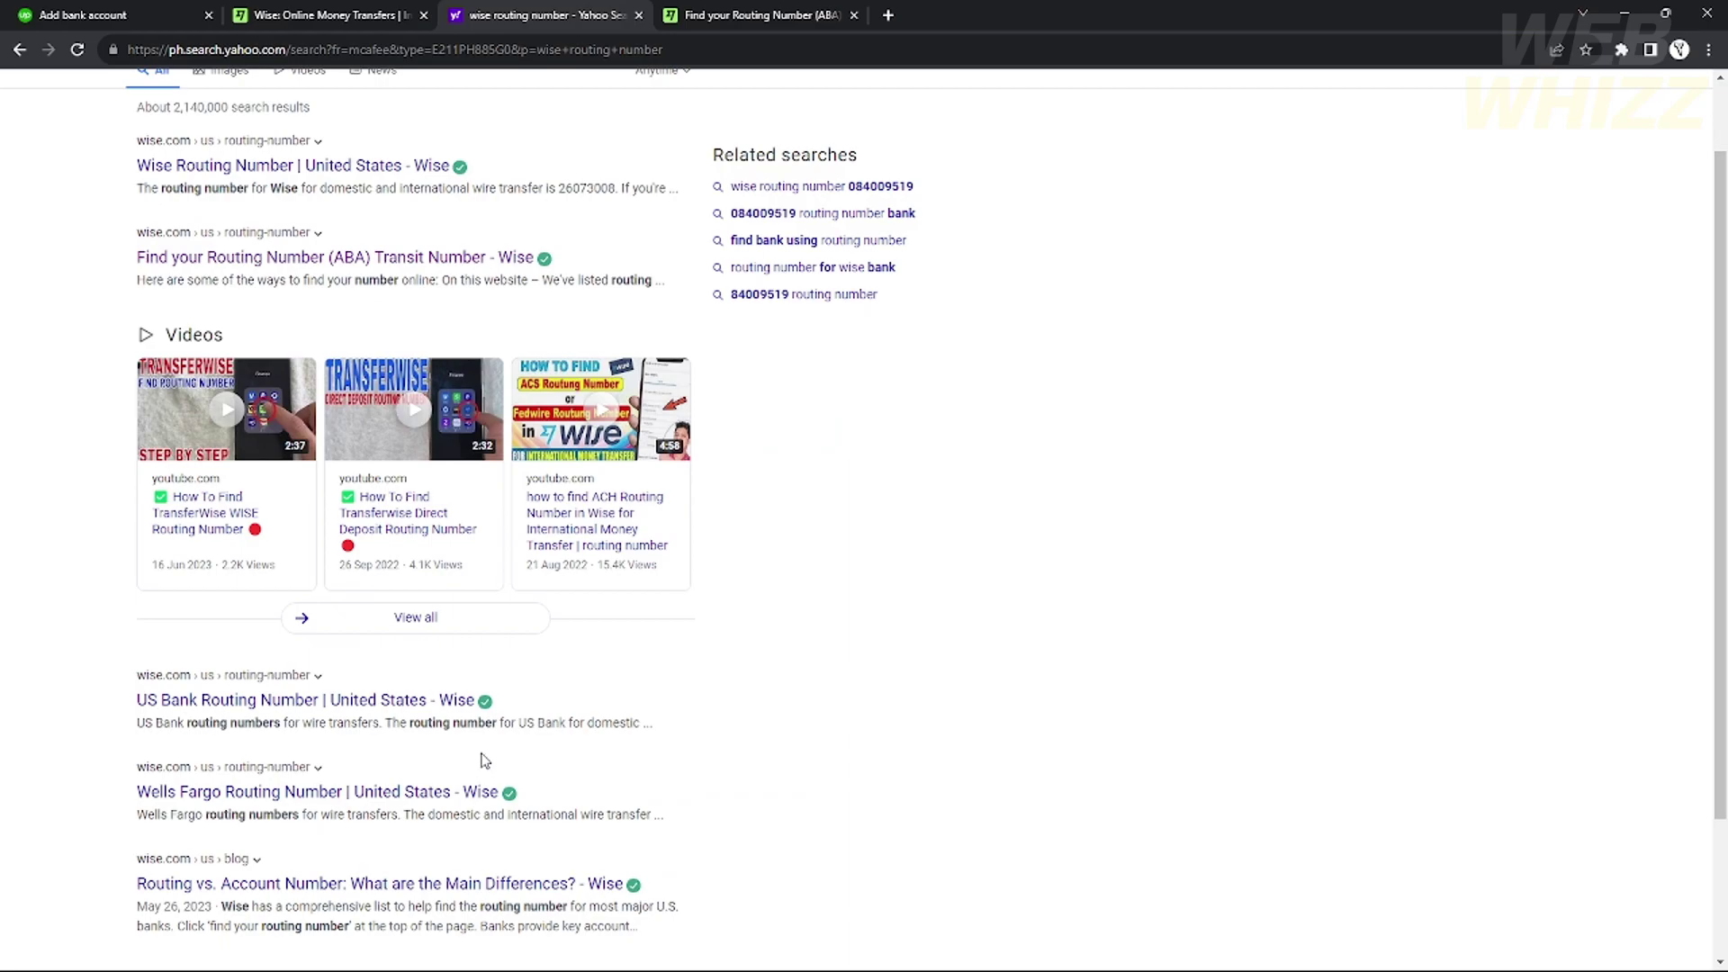
{"action": "left_click", "coordinate": [477, 700]}
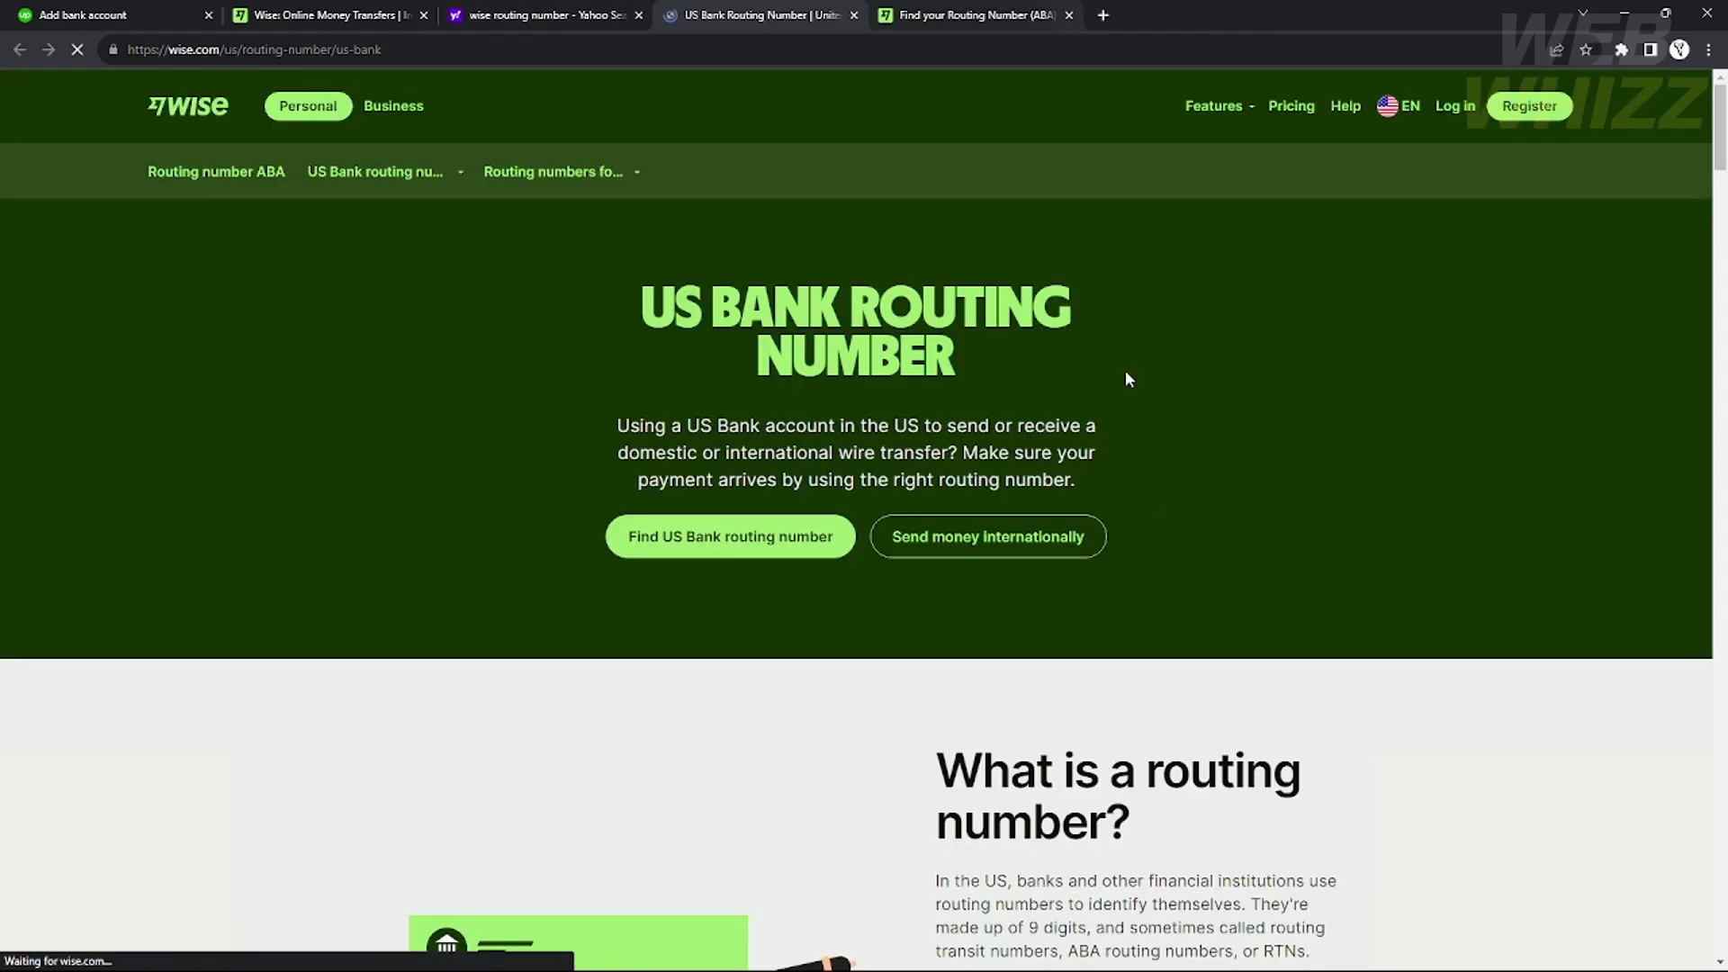
{"action": "scroll", "coordinate": [1206, 666], "scroll_direction": "down", "scroll_amount": 5}
{"action": "scroll", "coordinate": [1170, 576], "scroll_direction": "down", "scroll_amount": 10}
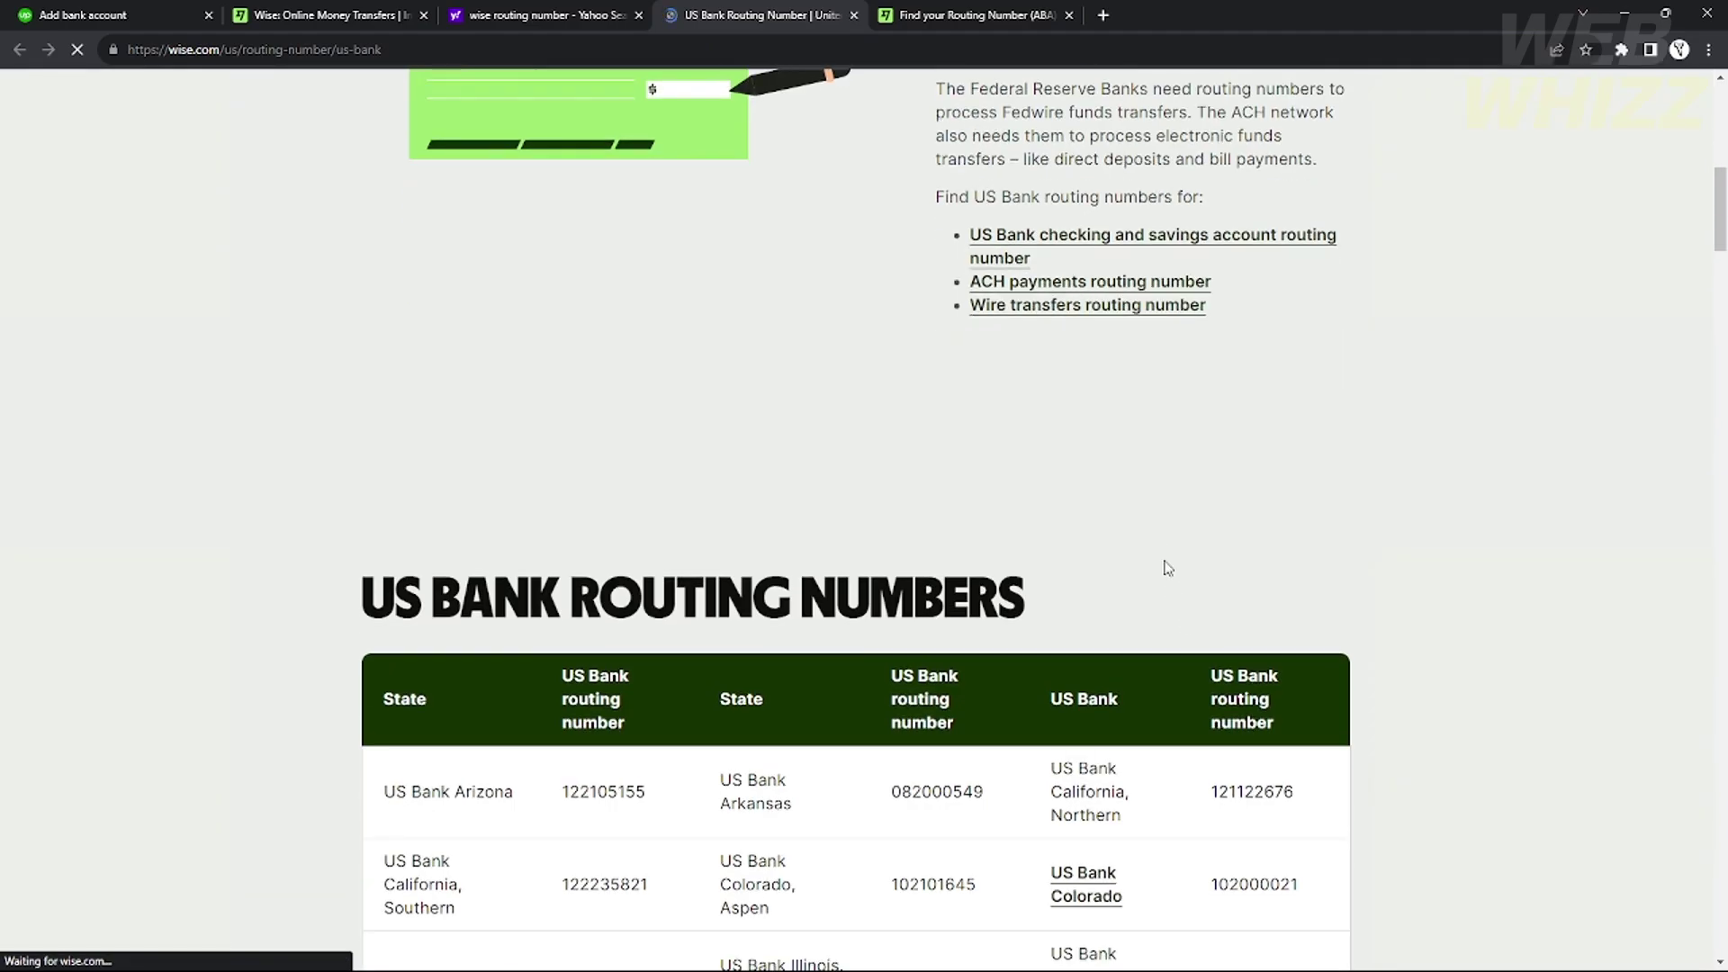
{"action": "scroll", "coordinate": [1175, 538], "scroll_direction": "down", "scroll_amount": 3}
{"action": "scroll", "coordinate": [780, 444], "scroll_direction": "up", "scroll_amount": 5}
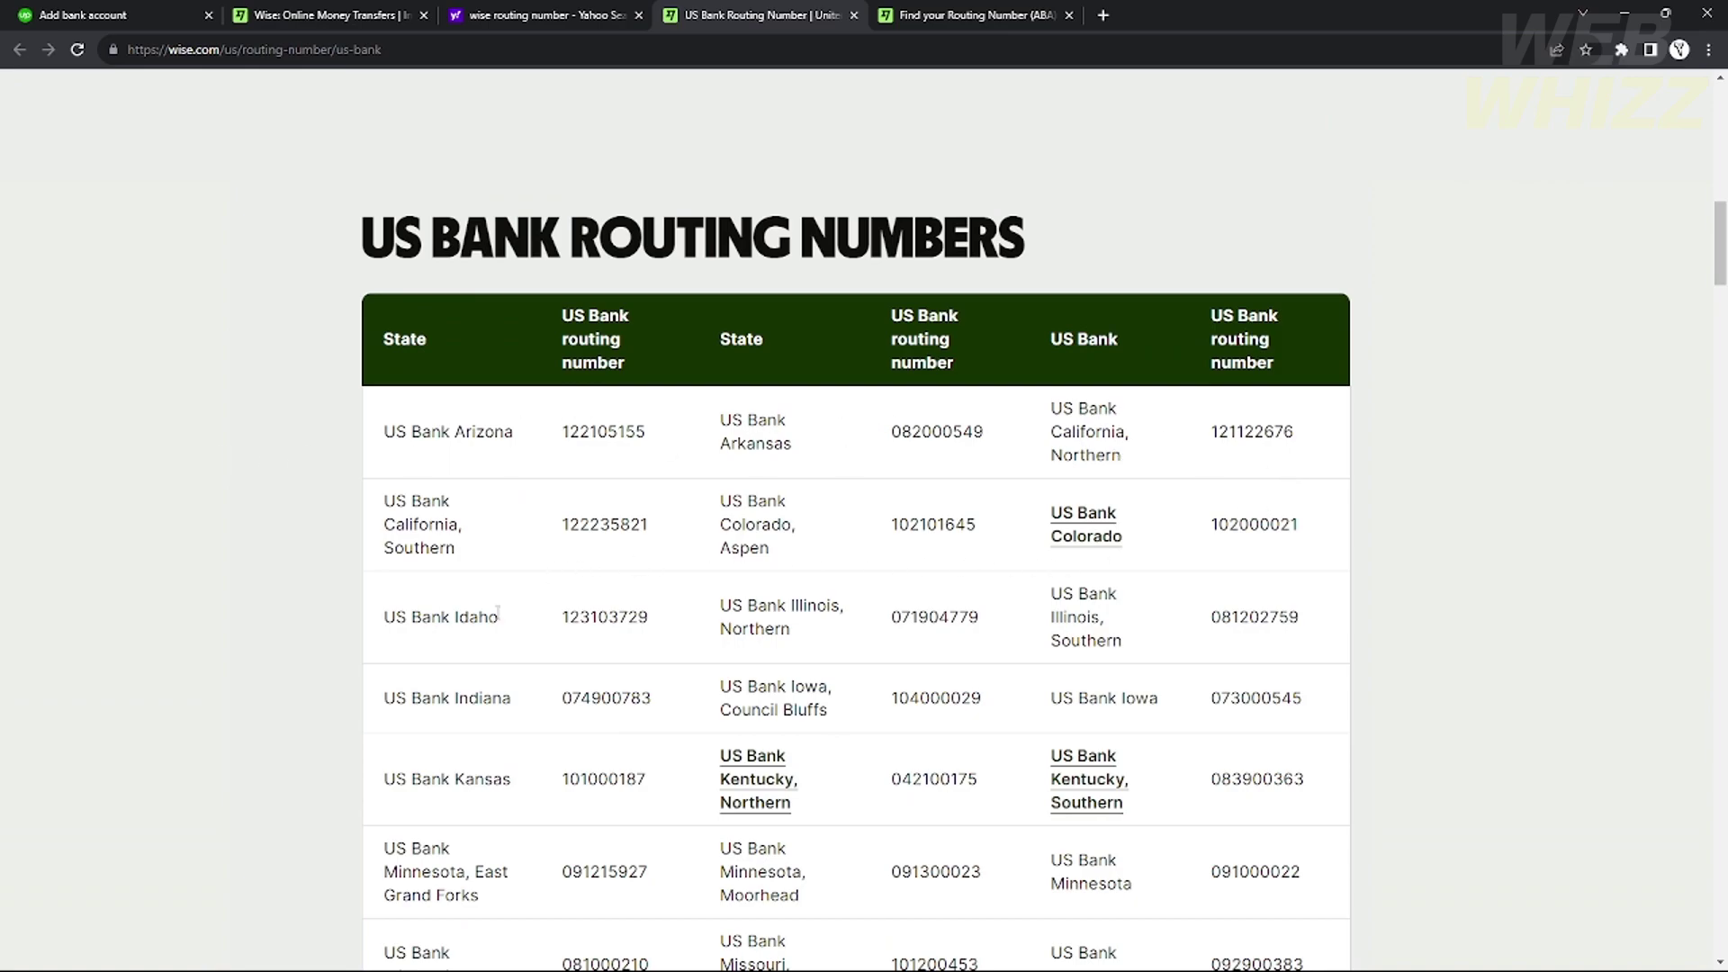
{"action": "scroll", "coordinate": [439, 473], "scroll_direction": "down", "scroll_amount": 4}
{"action": "scroll", "coordinate": [438, 453], "scroll_direction": "down", "scroll_amount": 4}
{"action": "scroll", "coordinate": [471, 645], "scroll_direction": "up", "scroll_amount": 2}
{"action": "scroll", "coordinate": [471, 646], "scroll_direction": "up", "scroll_amount": 8}
{"action": "scroll", "coordinate": [474, 646], "scroll_direction": "down", "scroll_amount": 3}
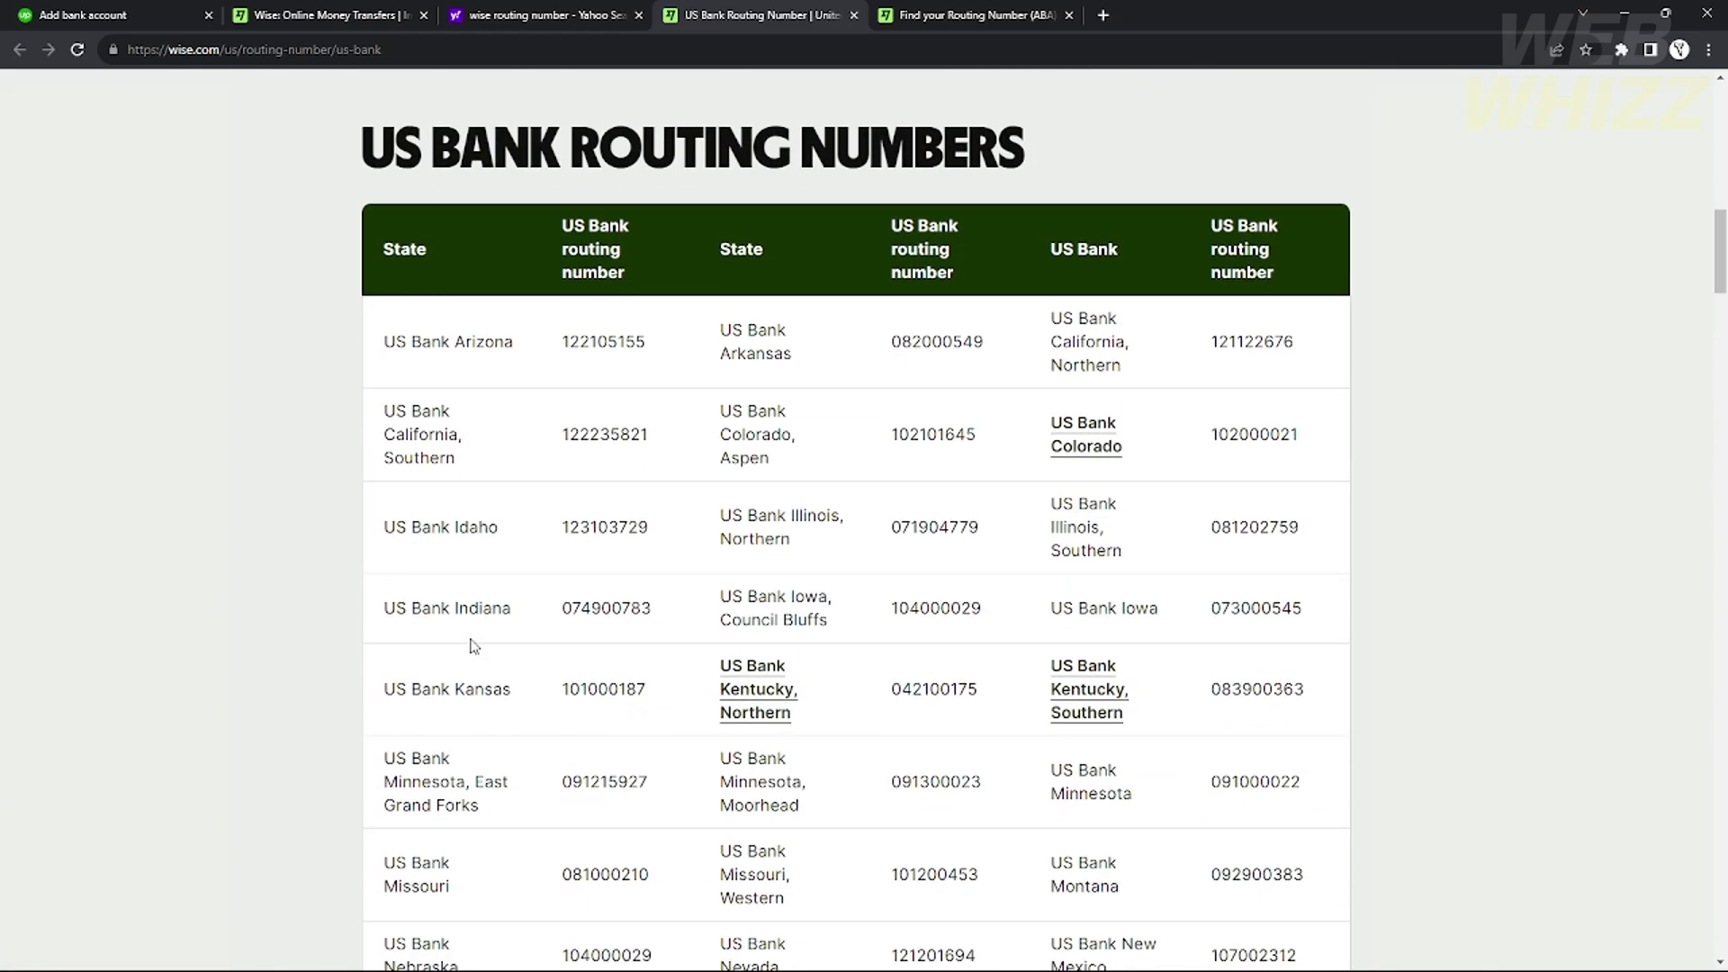
{"action": "scroll", "coordinate": [474, 646], "scroll_direction": "down", "scroll_amount": 7}
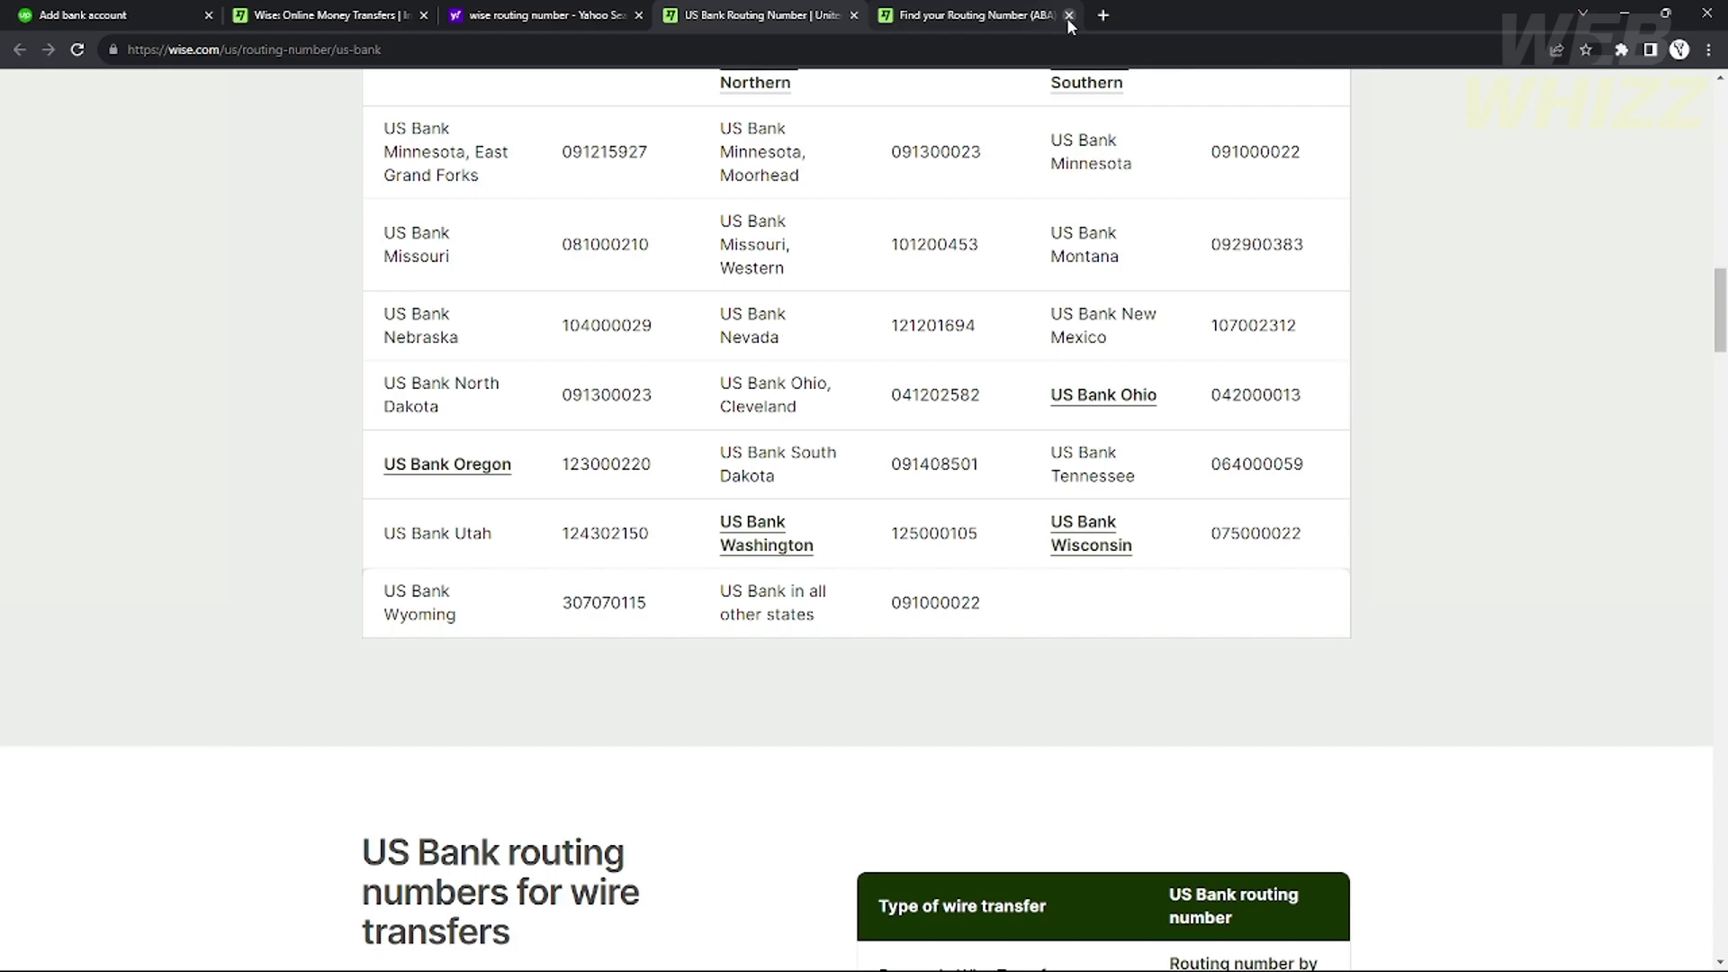
{"action": "scroll", "coordinate": [790, 463], "scroll_direction": "up", "scroll_amount": 8}
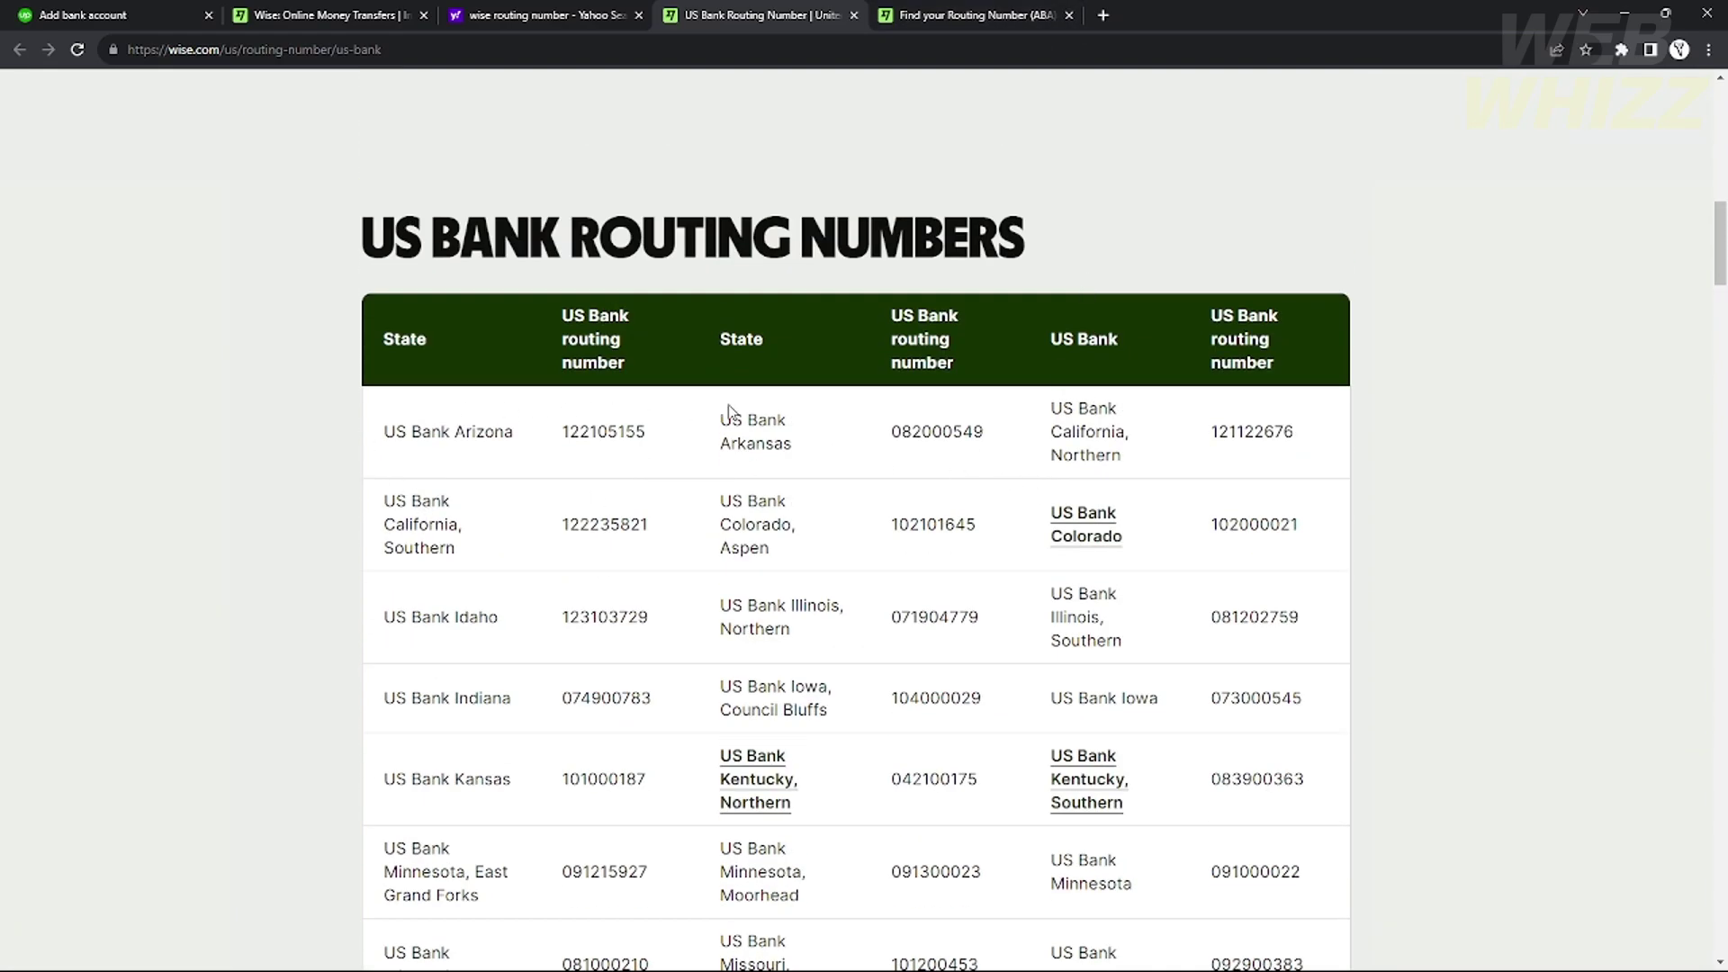
Go back to the open Wise account home page and review its Receive locally and balance sections.
{"action": "left_click", "coordinate": [477, 9]}
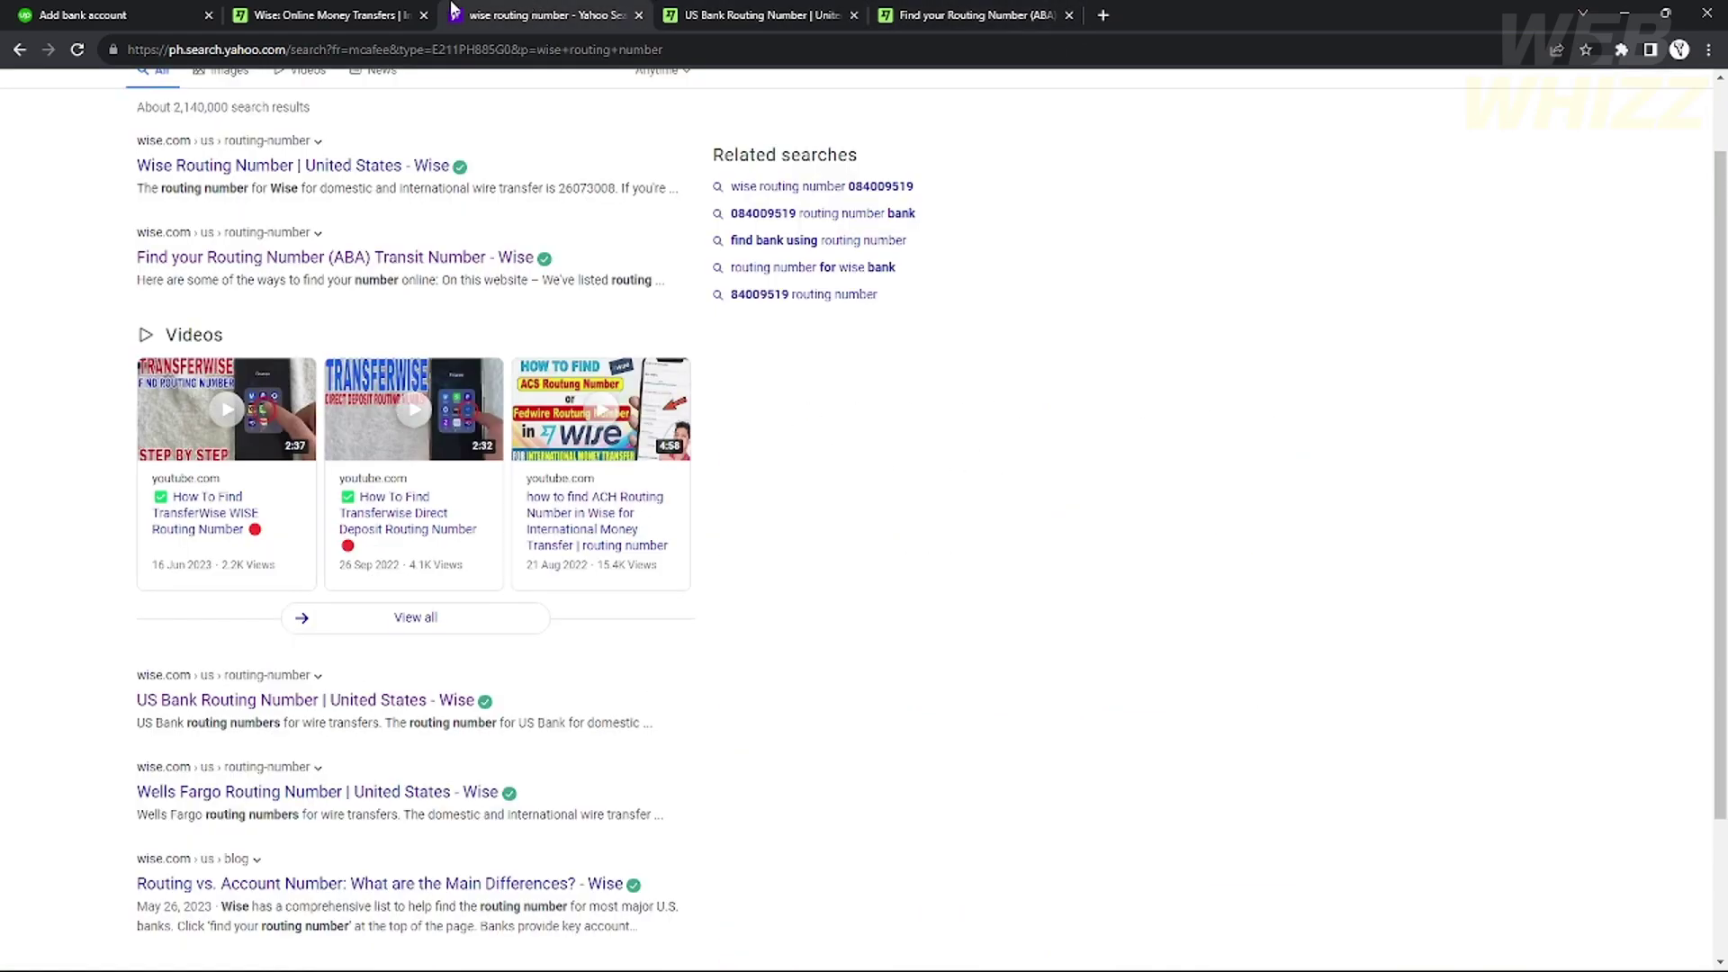
{"action": "left_click", "coordinate": [333, 18]}
{"action": "scroll", "coordinate": [801, 632], "scroll_direction": "down", "scroll_amount": 3}
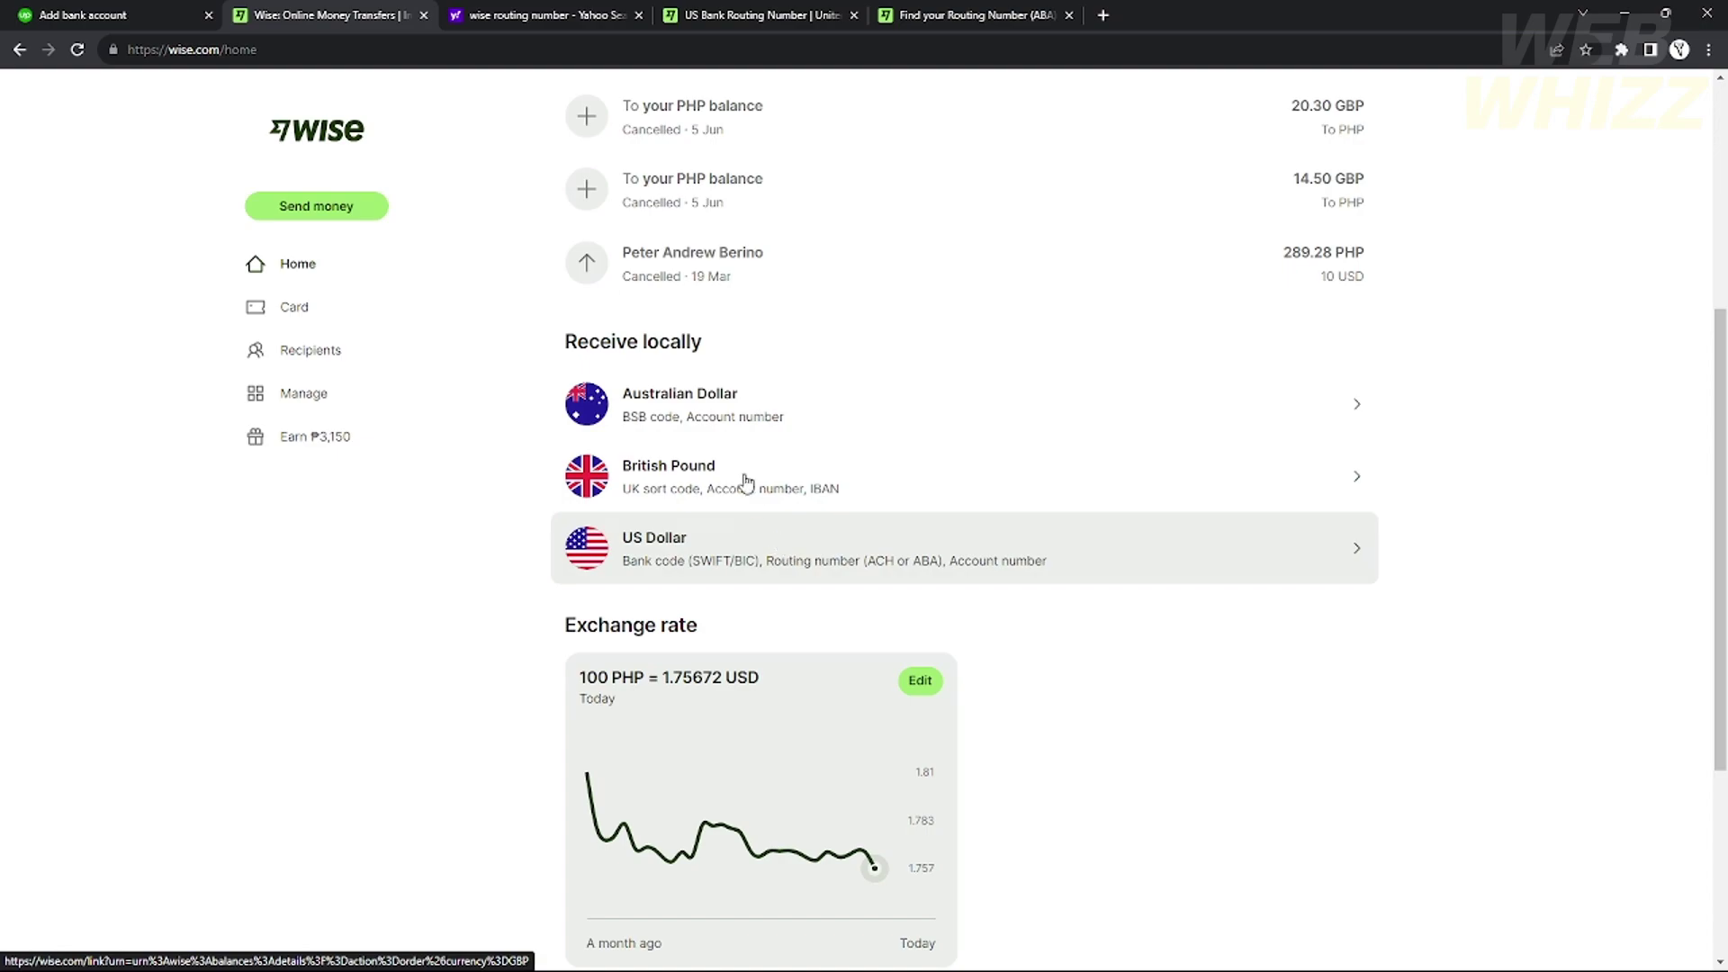
{"action": "scroll", "coordinate": [840, 570], "scroll_direction": "up", "scroll_amount": 3}
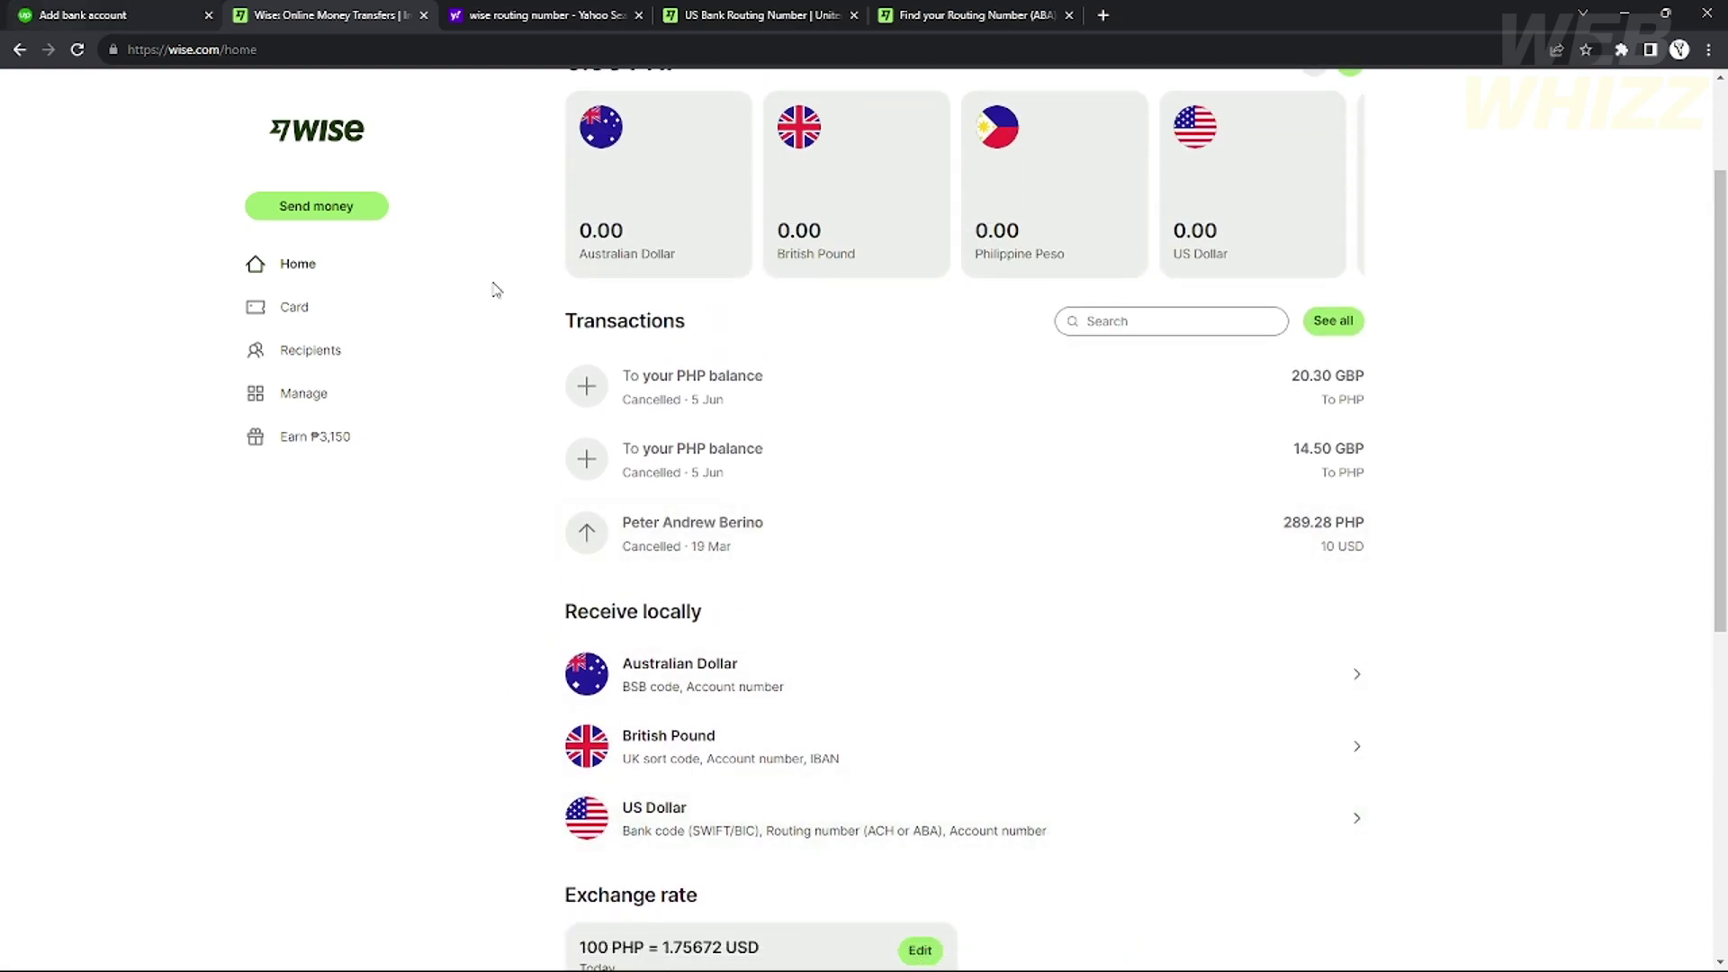
Return to Upwork's Add a bank account form and review its routing number, account number and confirm account number fields.
{"action": "scroll", "coordinate": [478, 270], "scroll_direction": "up", "scroll_amount": 2}
{"action": "left_click", "coordinate": [106, 13]}
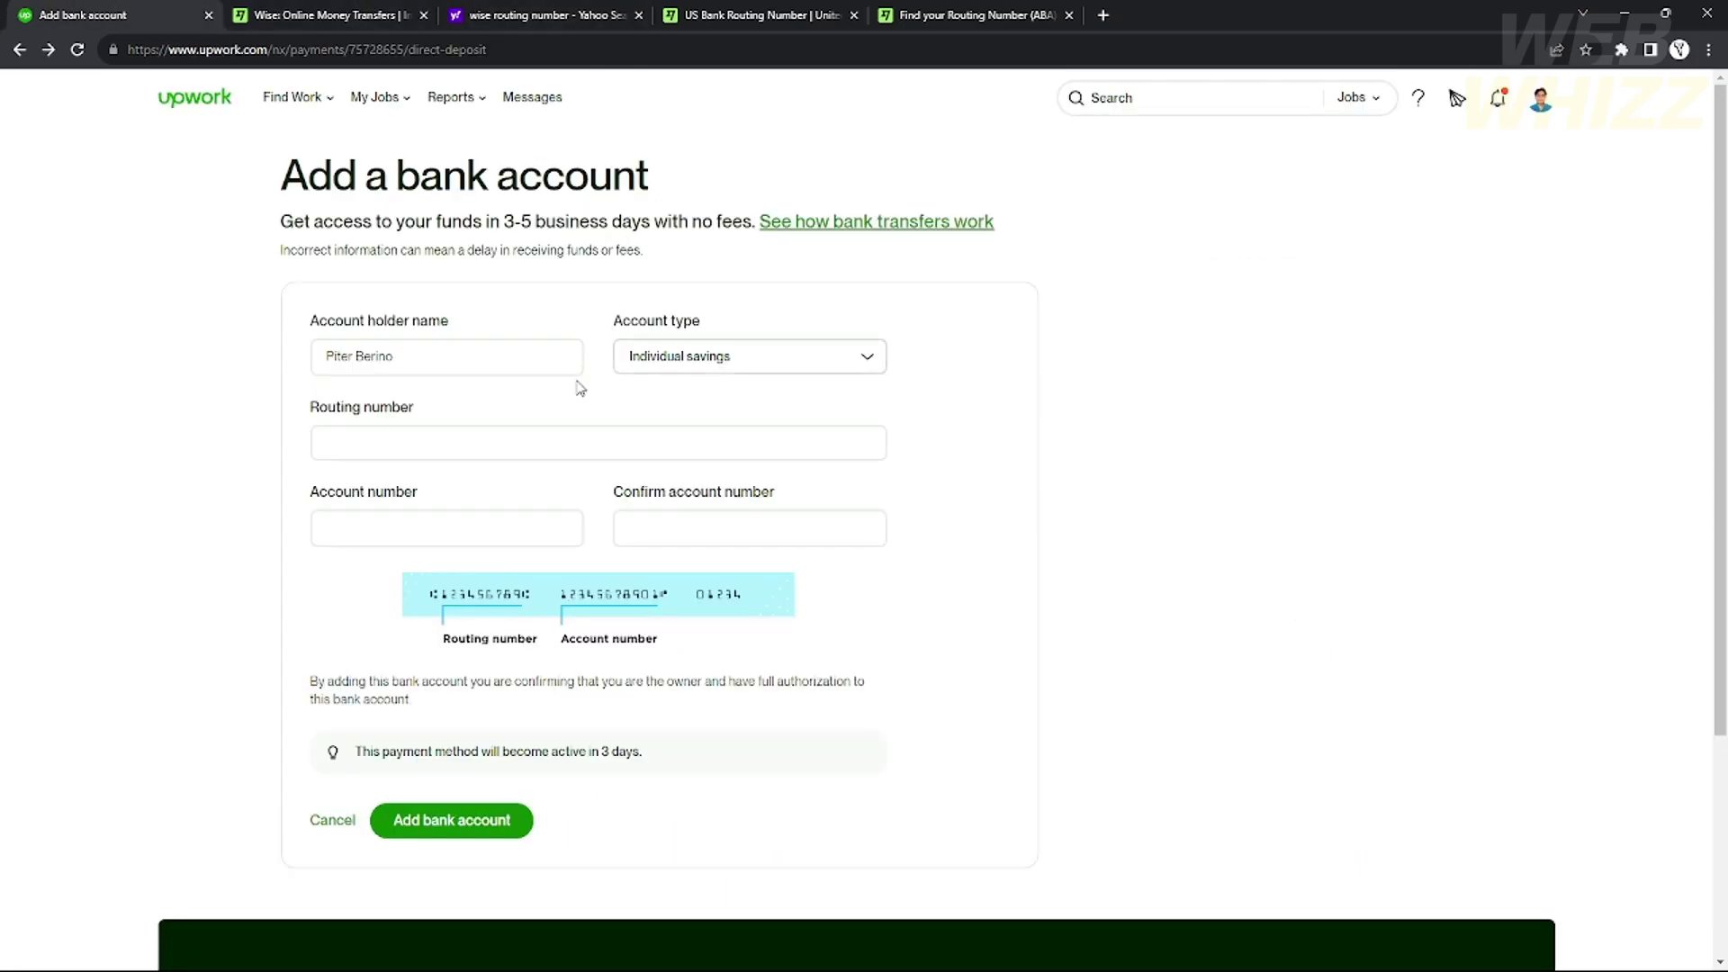
{"action": "left_click", "coordinate": [520, 448]}
{"action": "left_click", "coordinate": [472, 528]}
{"action": "left_click", "coordinate": [729, 532]}
{"action": "left_click", "coordinate": [710, 443]}
{"action": "left_click", "coordinate": [474, 519]}
{"action": "left_click", "coordinate": [740, 522]}
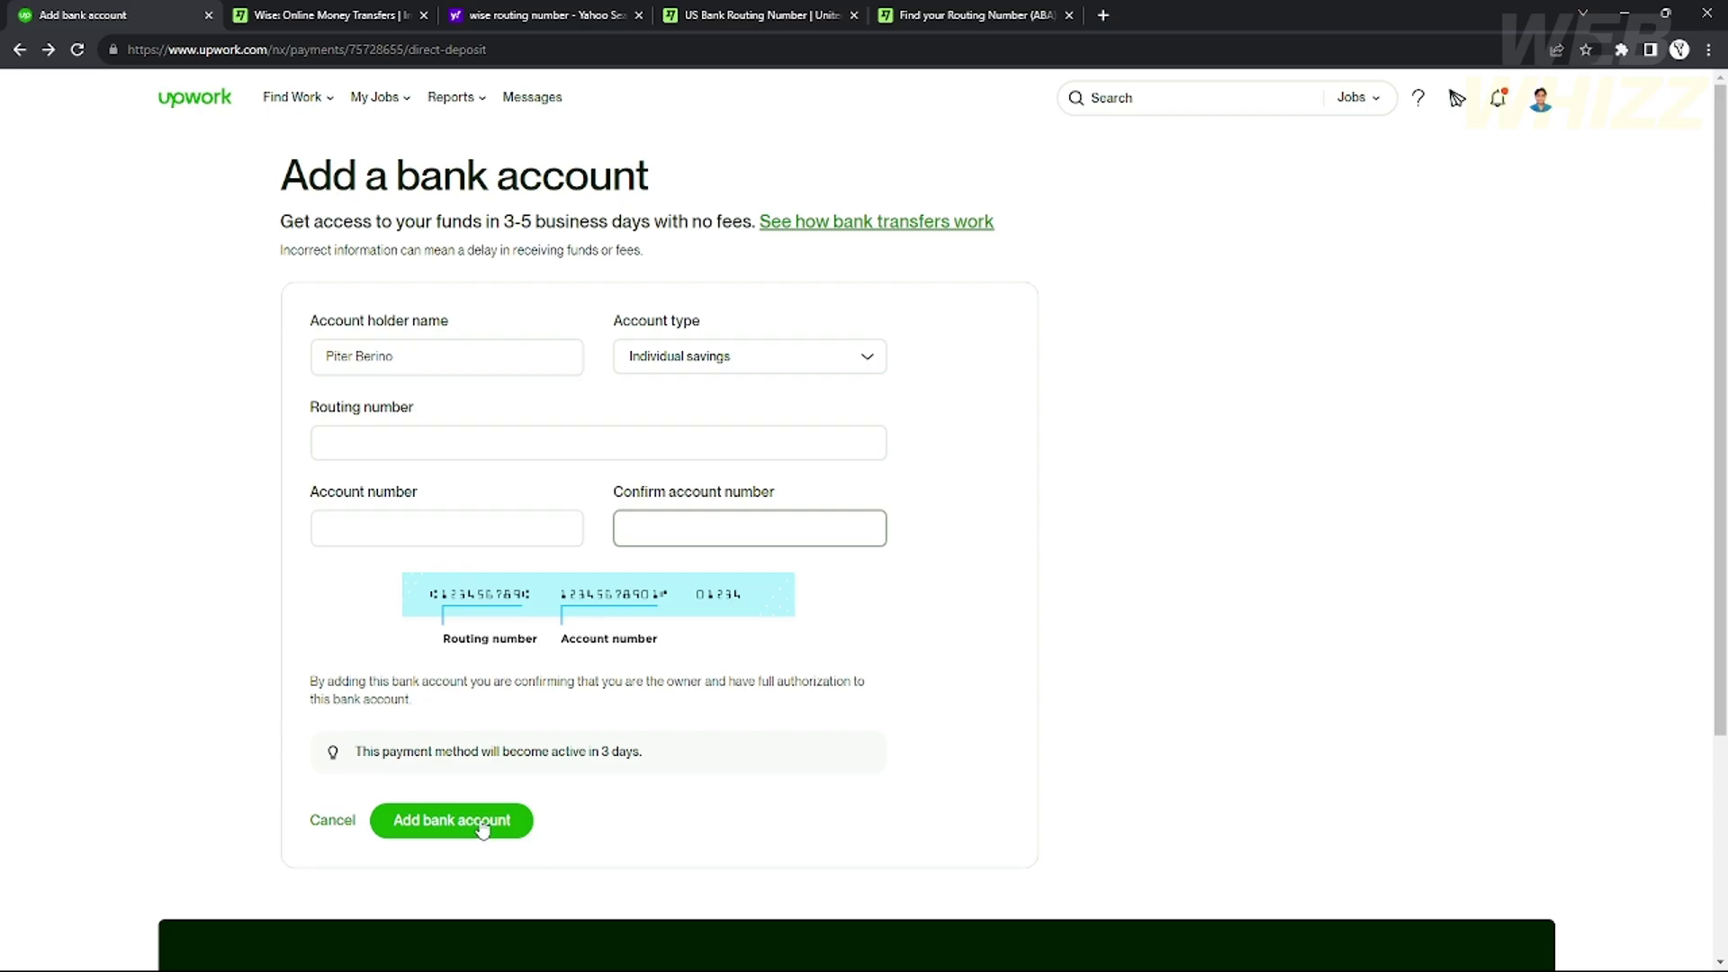
{"action": "scroll", "coordinate": [478, 828], "scroll_direction": "down", "scroll_amount": 2}
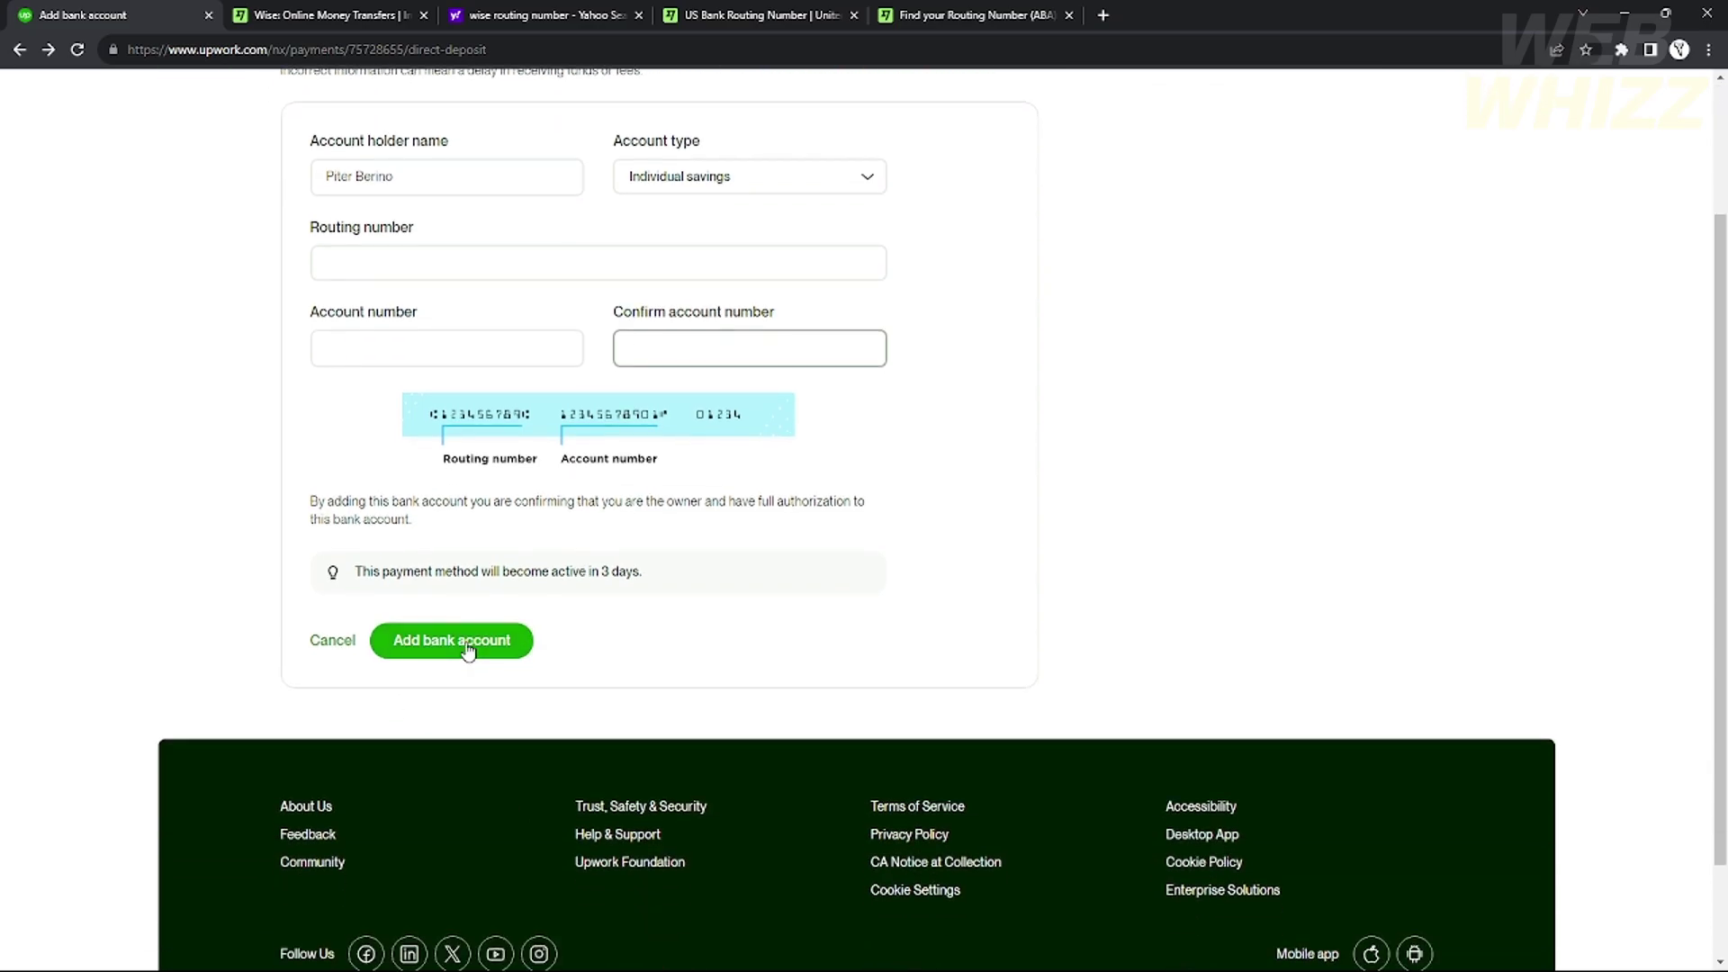
{"action": "scroll", "coordinate": [554, 636], "scroll_direction": "up", "scroll_amount": 2}
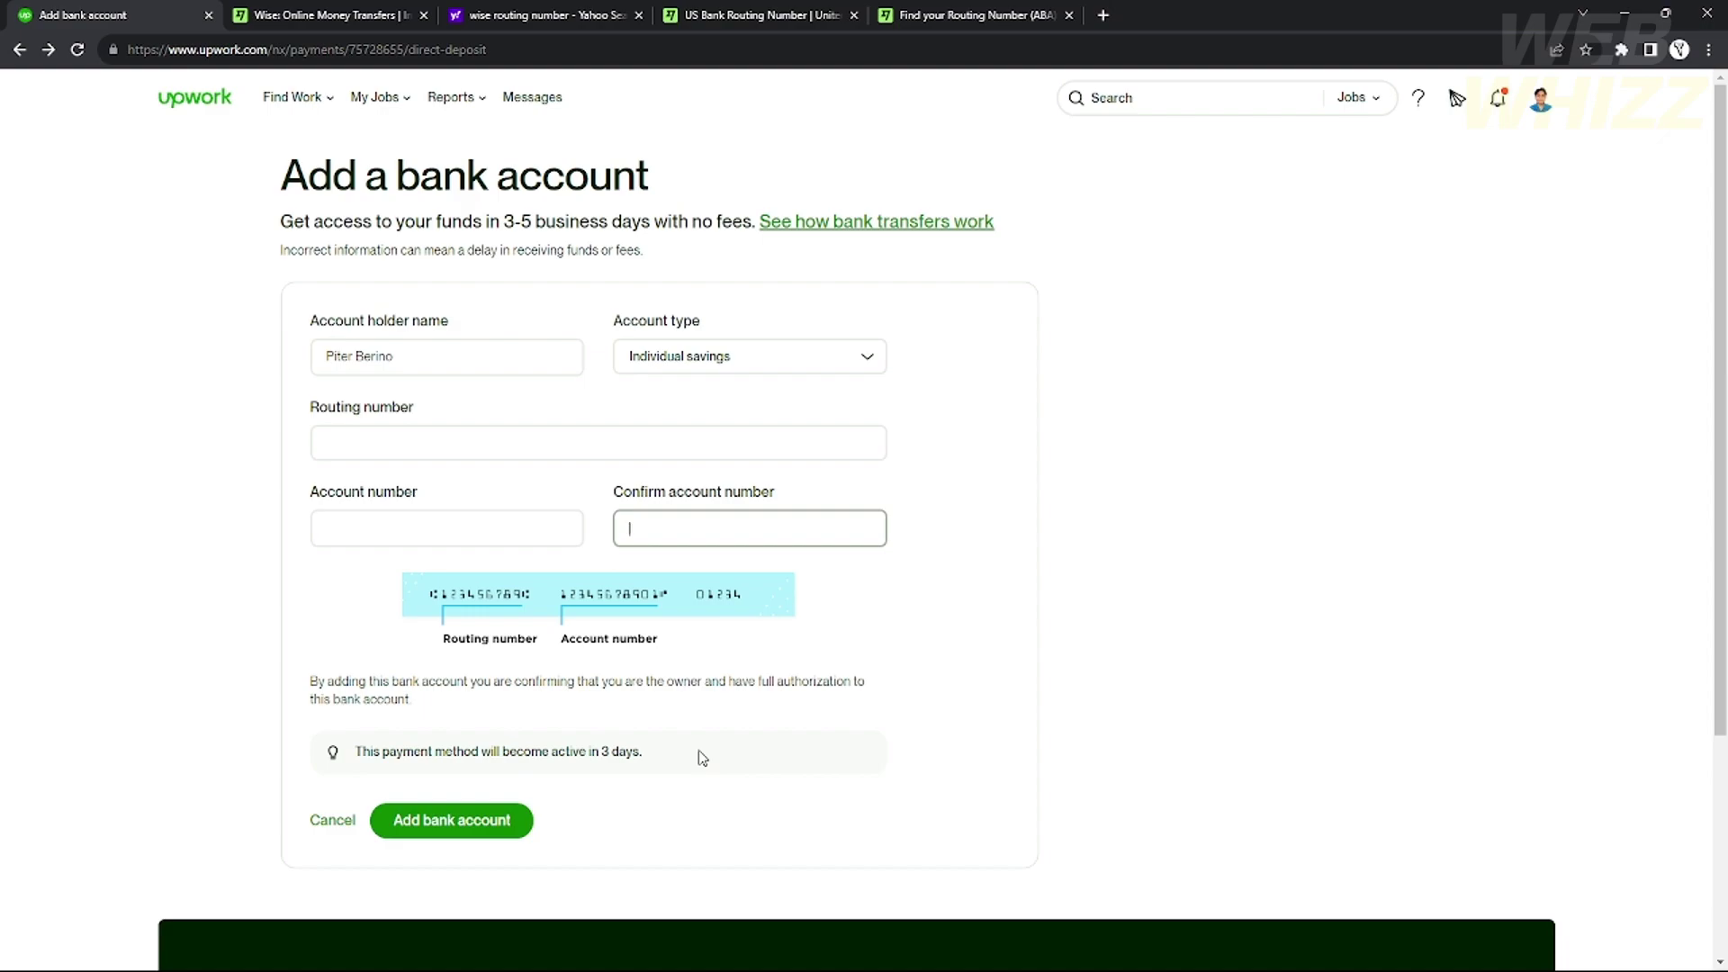
Leave the bank account form unsubmitted and go to the Upwork home page.
{"action": "left_click", "coordinate": [225, 108]}
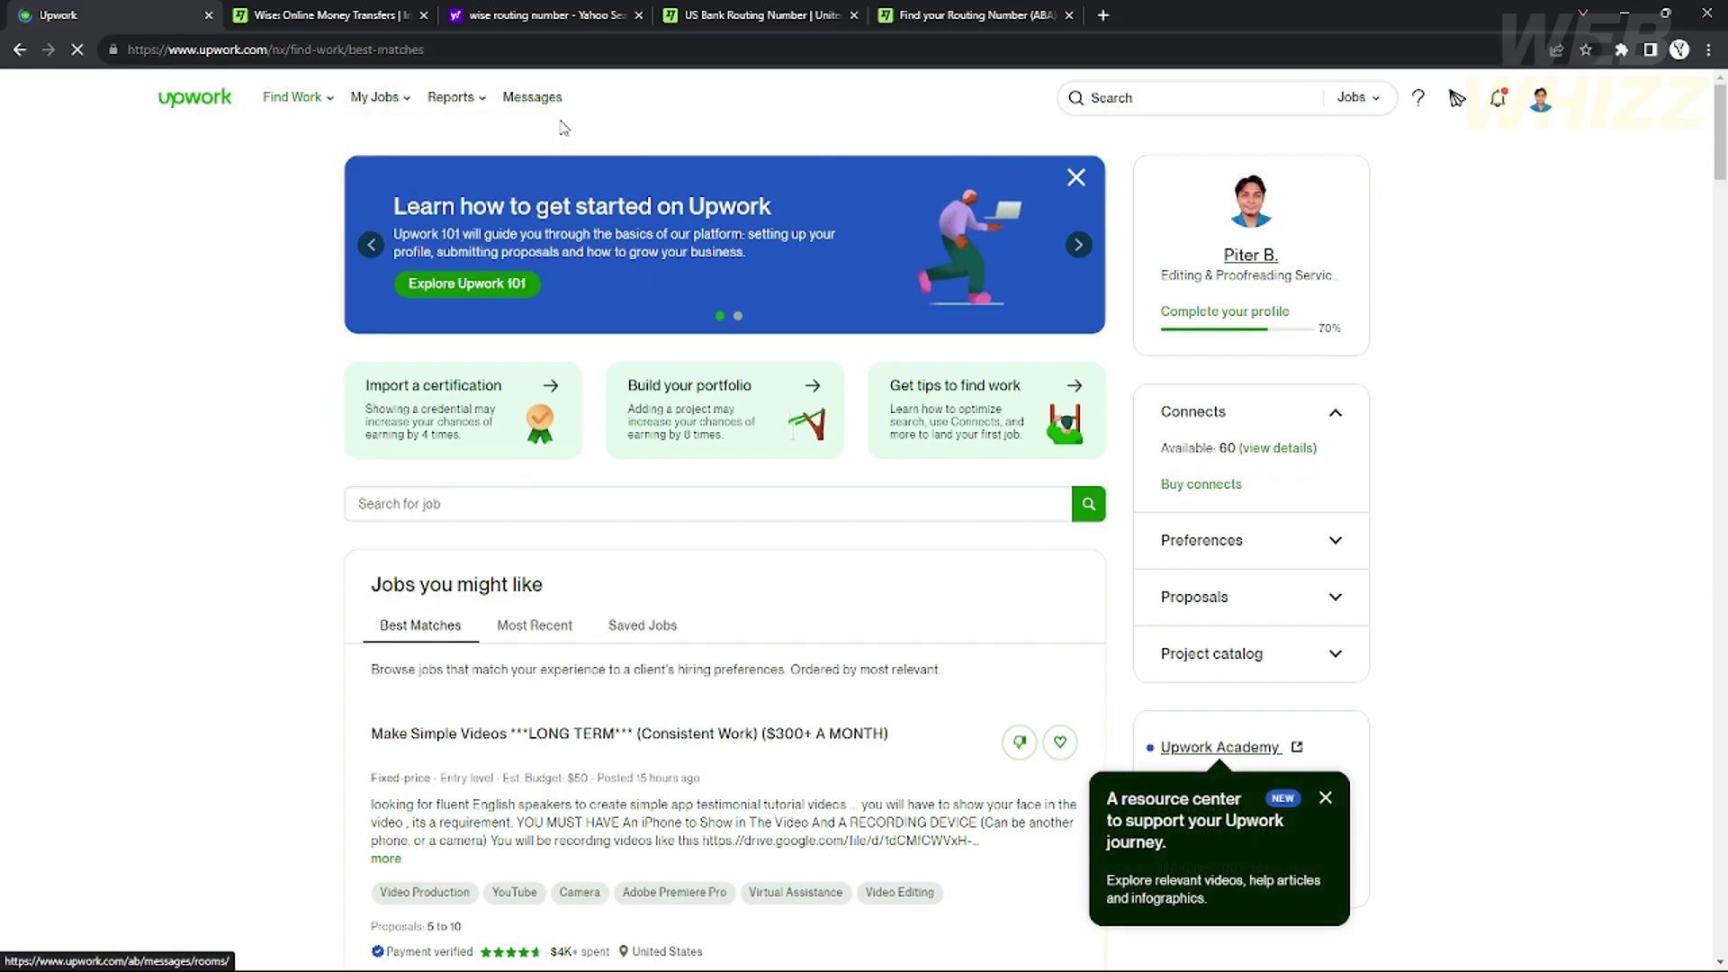
{"action": "mouse_move", "coordinate": [456, 97]}
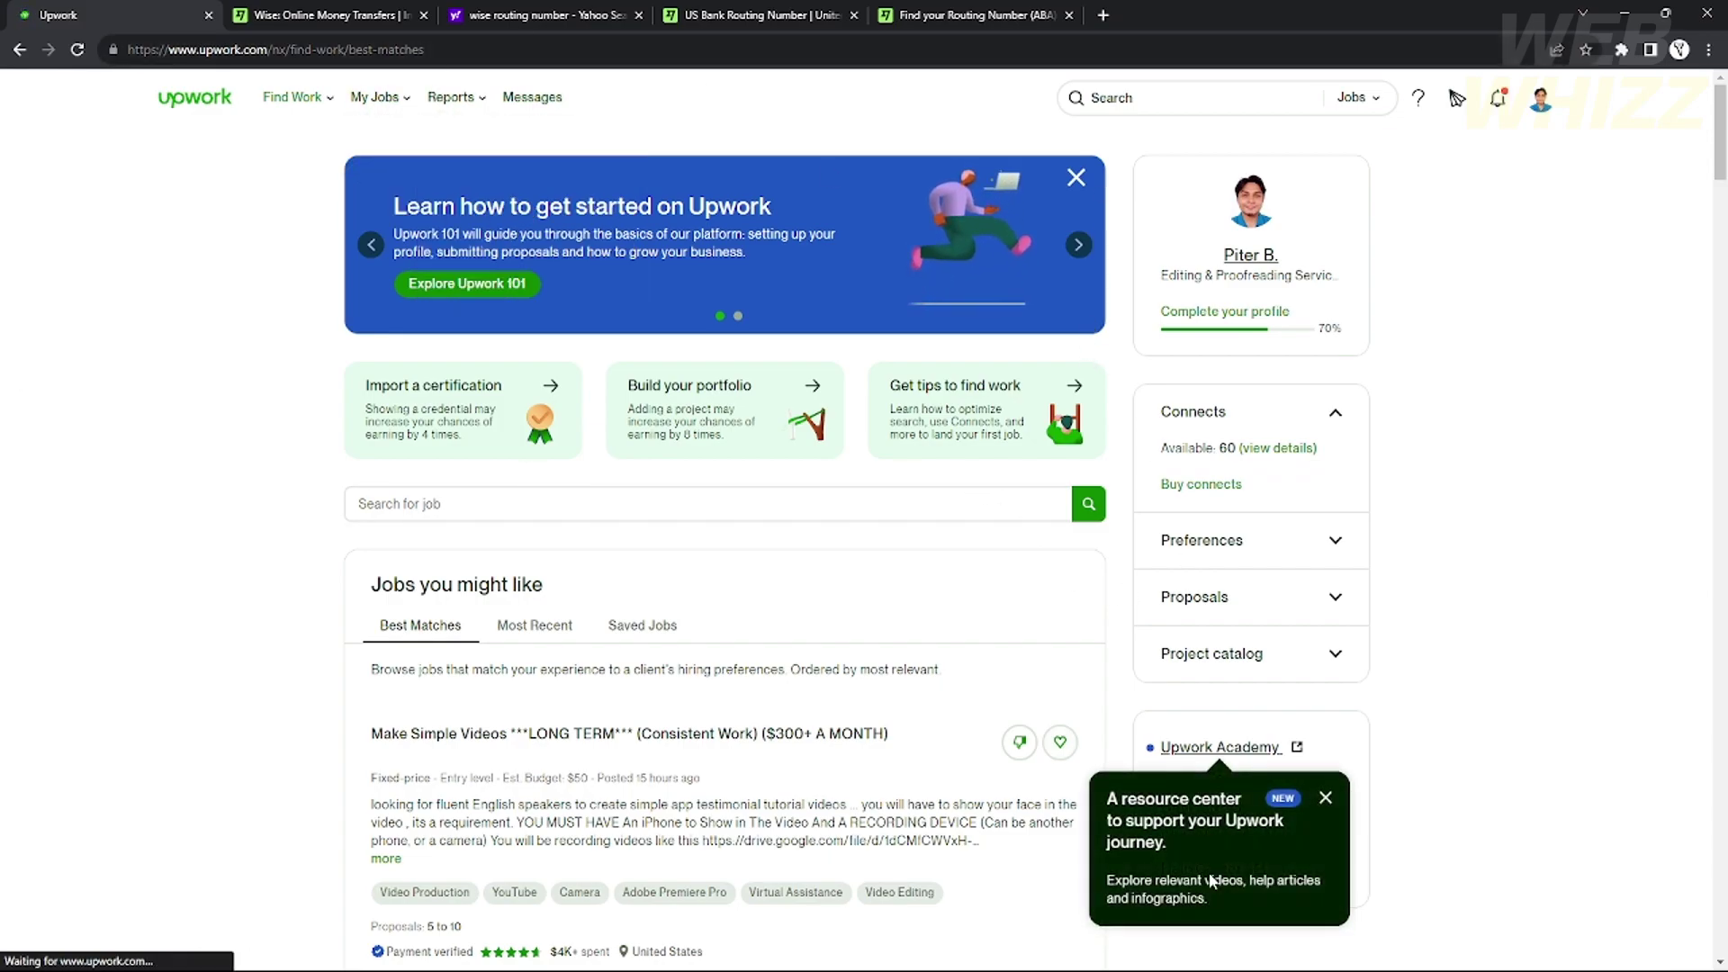